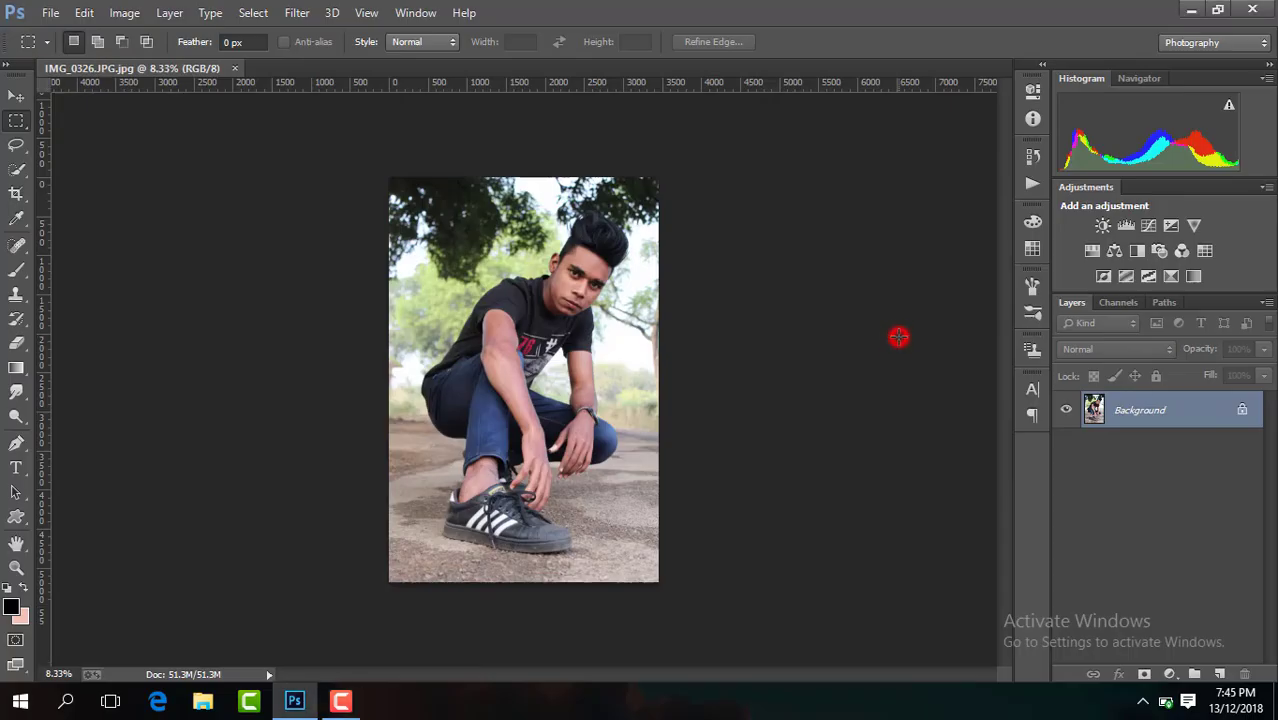
Step: Duplicate the Background layer into Layer 1, then open and close the Filter menu
{"action": "key", "text": "ctrl+j"}
{"action": "left_click", "coordinate": [297, 12]}
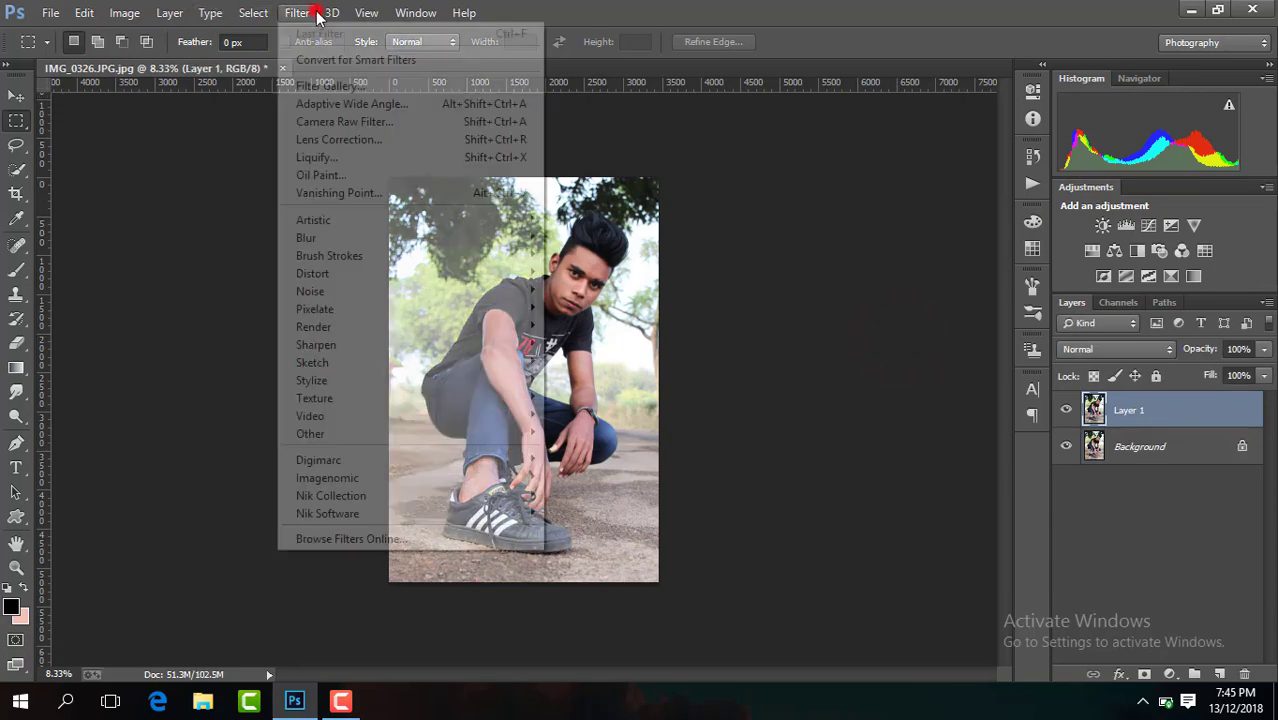
{"action": "left_click", "coordinate": [362, 120]}
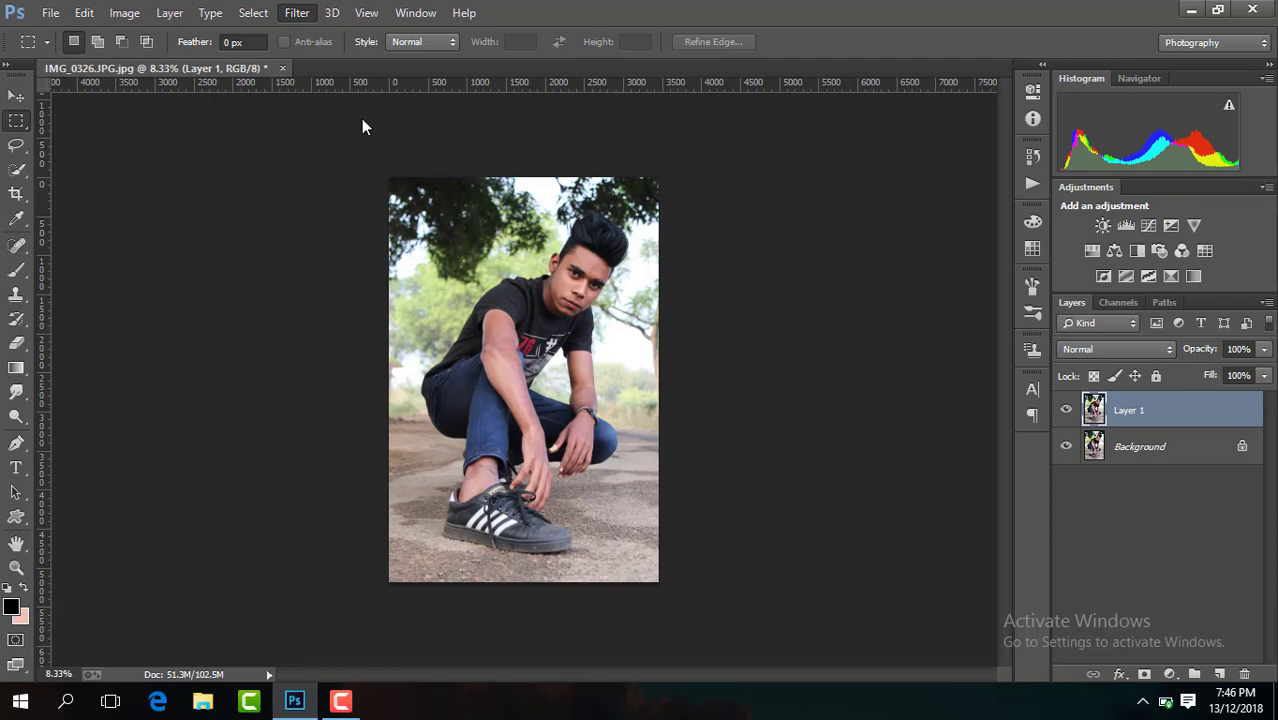
Step: In the Camera Raw Filter, set Contrast +30, Highlights -75, Shadows +46 and Blacks -29
{"action": "key", "text": "ctrl+shift+a"}
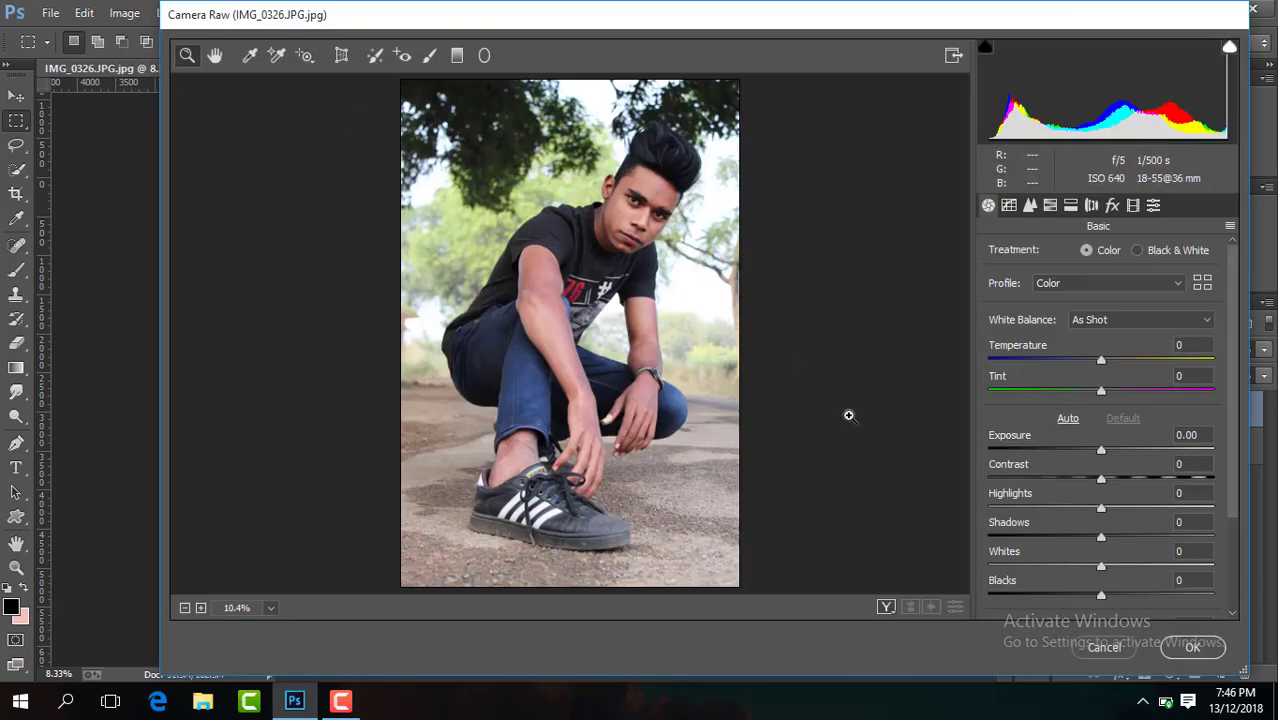
{"action": "left_click_drag", "start_coordinate": [1028, 509], "coordinate": [1016, 509]}
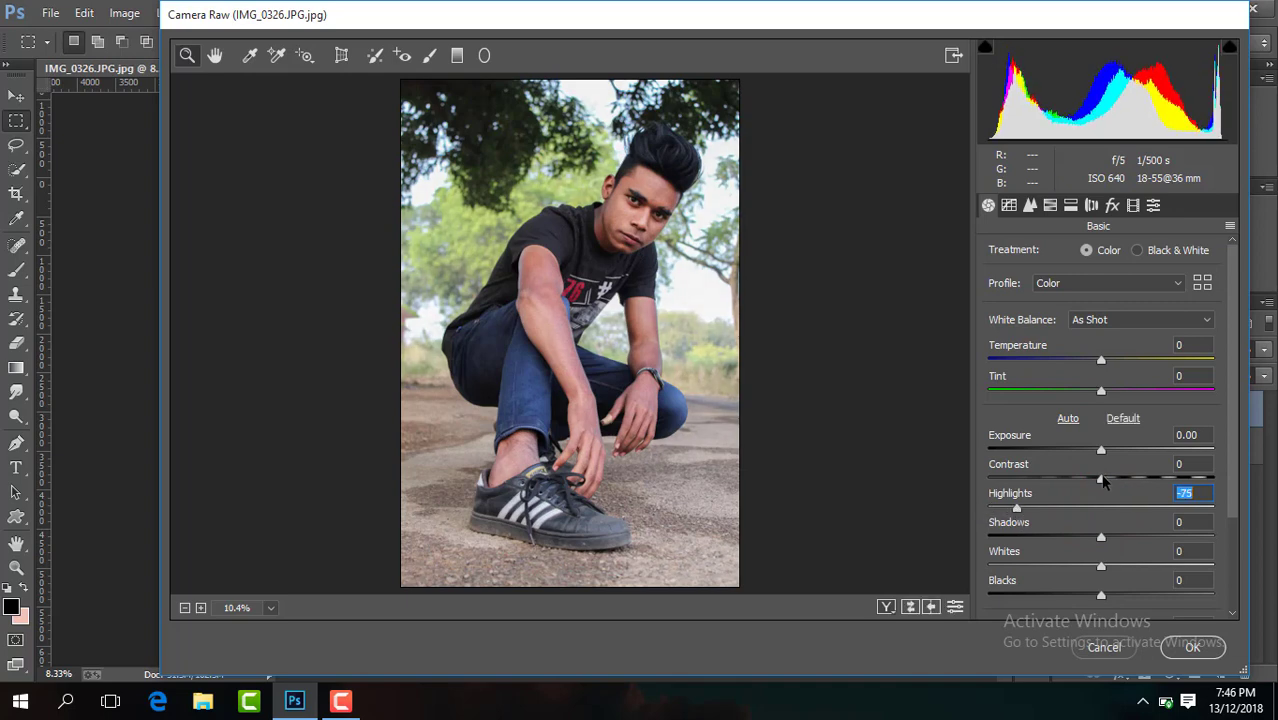
{"action": "left_click_drag", "start_coordinate": [1101, 479], "coordinate": [1134, 479]}
{"action": "left_click_drag", "start_coordinate": [1140, 537], "coordinate": [1154, 537]}
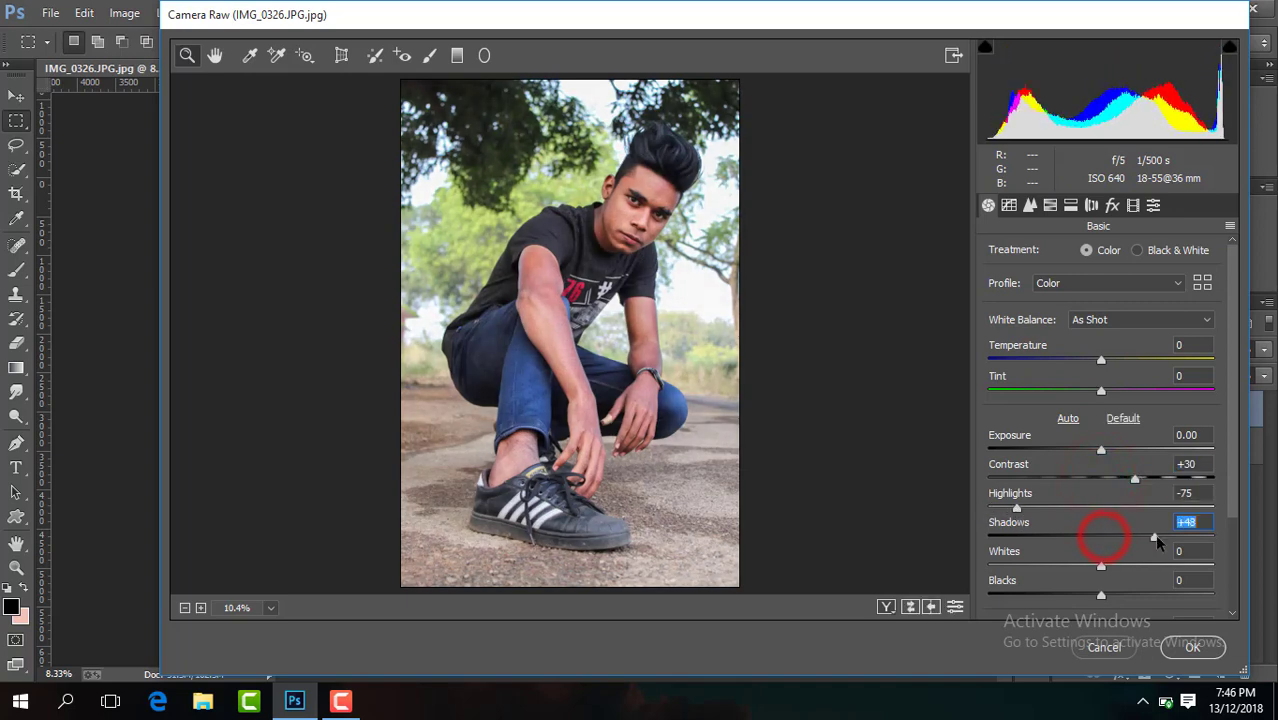
{"action": "left_click_drag", "start_coordinate": [1101, 596], "coordinate": [1069, 596]}
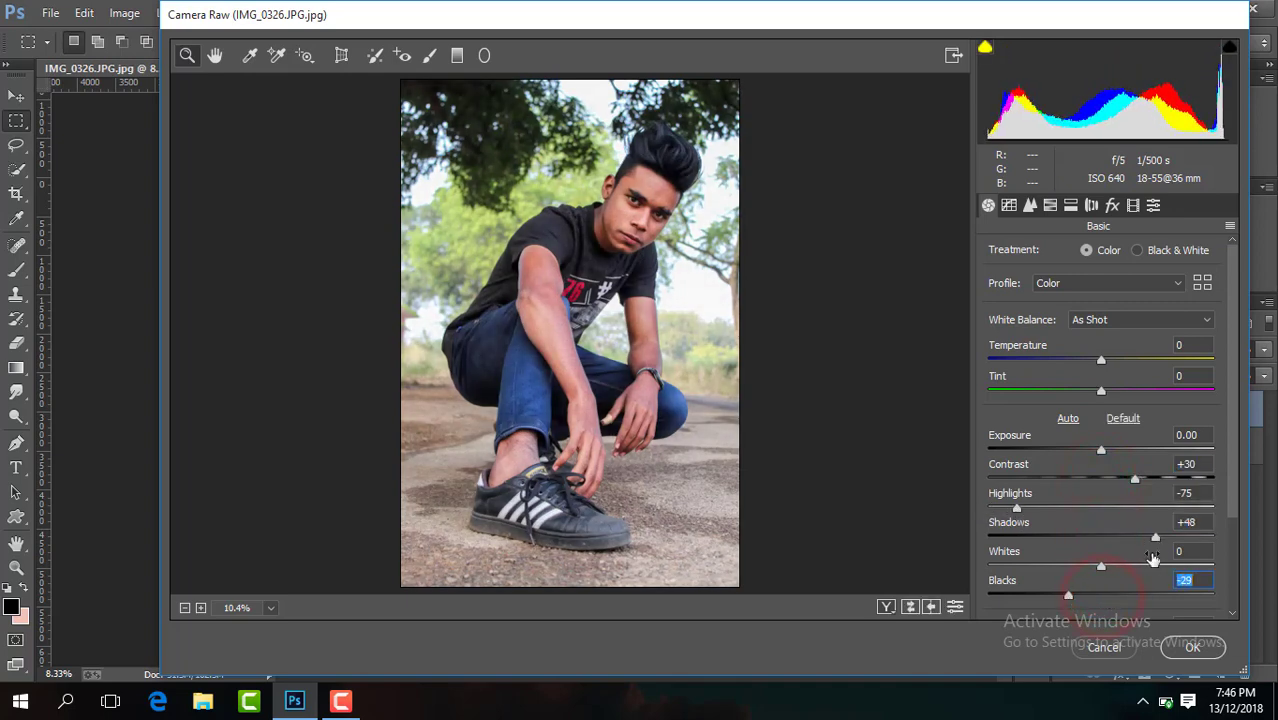
Step: Add Clarity +28 and Vibrance +23 in Camera Raw
{"action": "left_click", "coordinate": [1236, 459]}
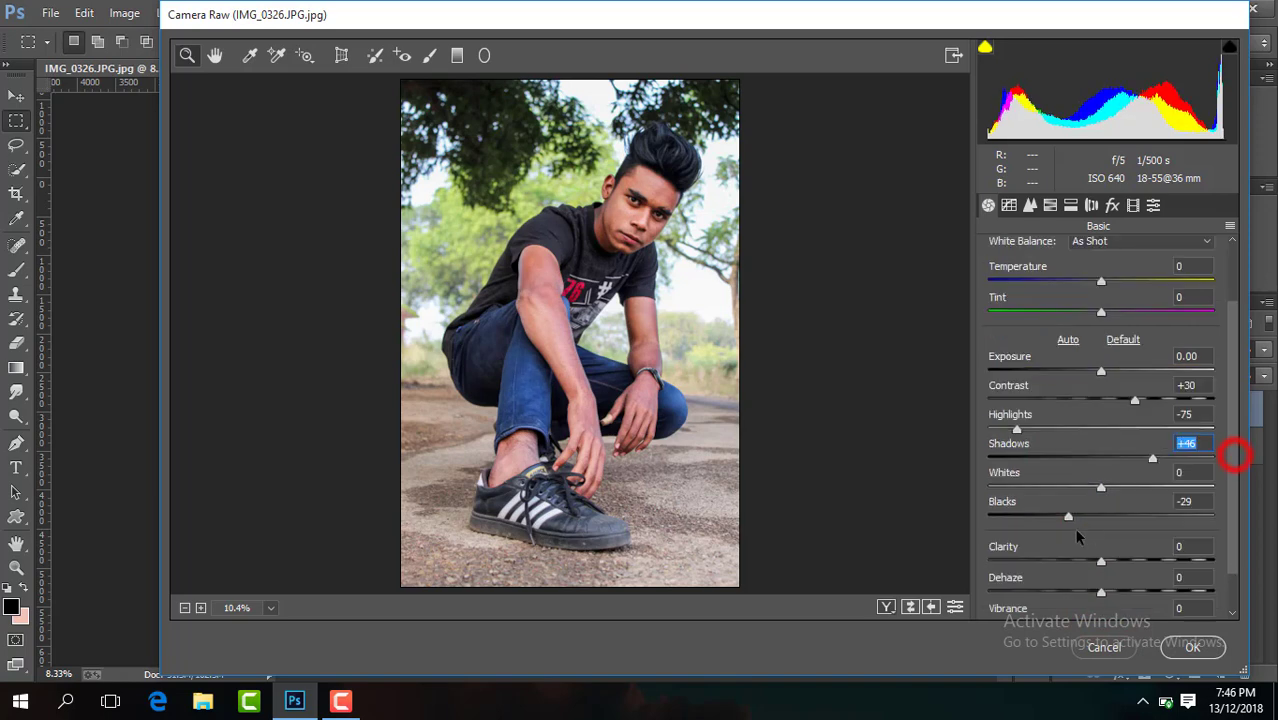
{"action": "left_click_drag", "start_coordinate": [1101, 562], "coordinate": [1135, 573]}
{"action": "left_click", "coordinate": [1232, 535]}
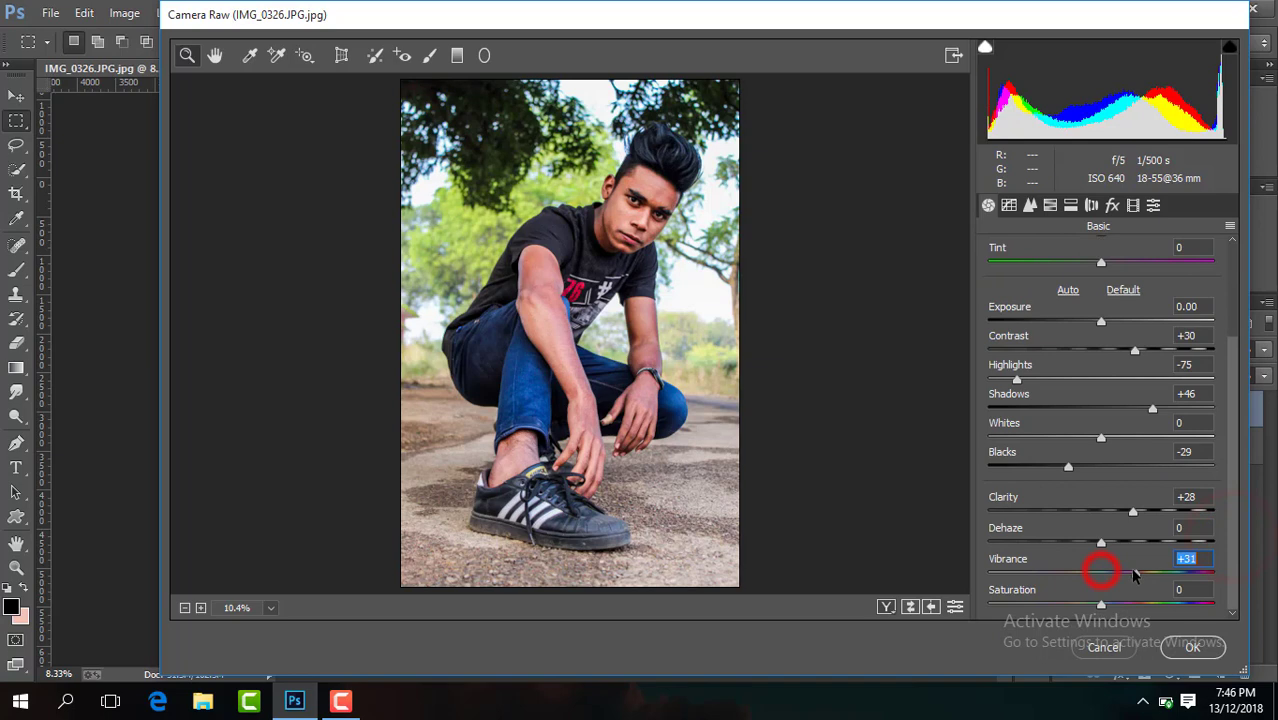
{"action": "left_click", "coordinate": [1050, 205]}
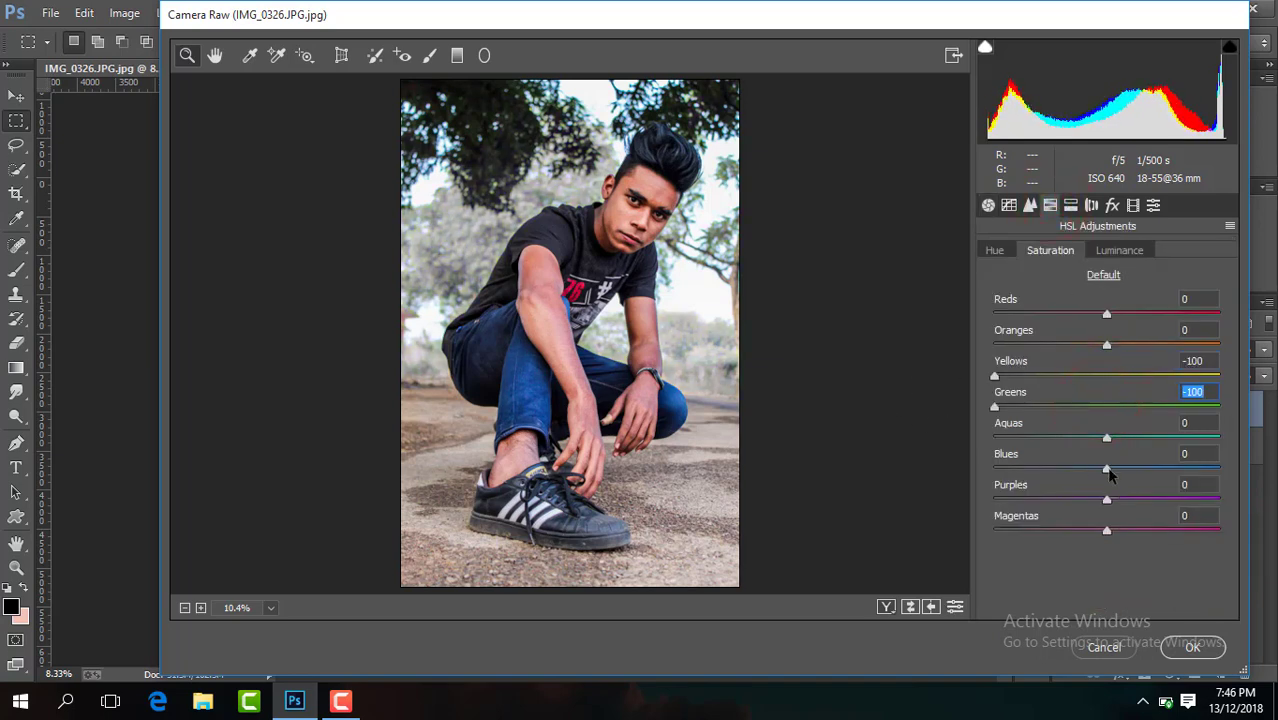
Step: Raise Aquas saturation to +37 and Blues to +40, and shift the Blues hue to -22
{"action": "left_click_drag", "start_coordinate": [1107, 469], "coordinate": [1155, 469]}
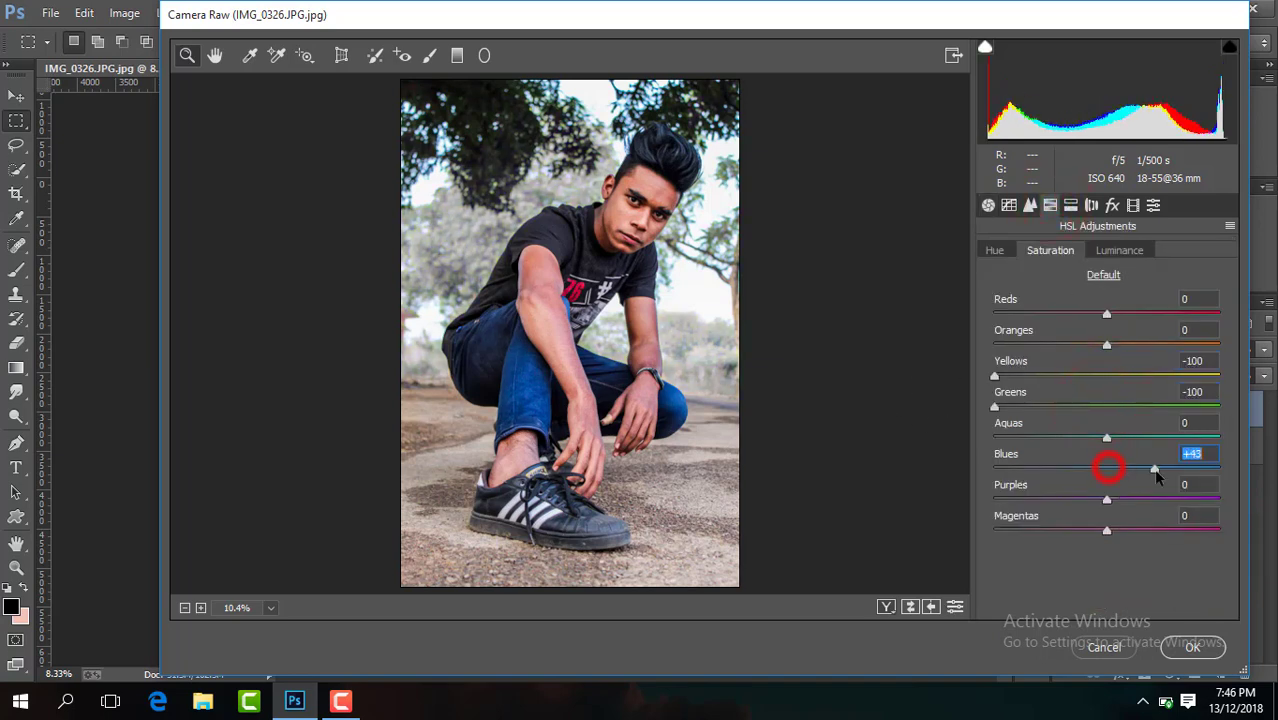
{"action": "left_click", "coordinate": [996, 250]}
{"action": "left_click_drag", "start_coordinate": [1107, 469], "coordinate": [1080, 469]}
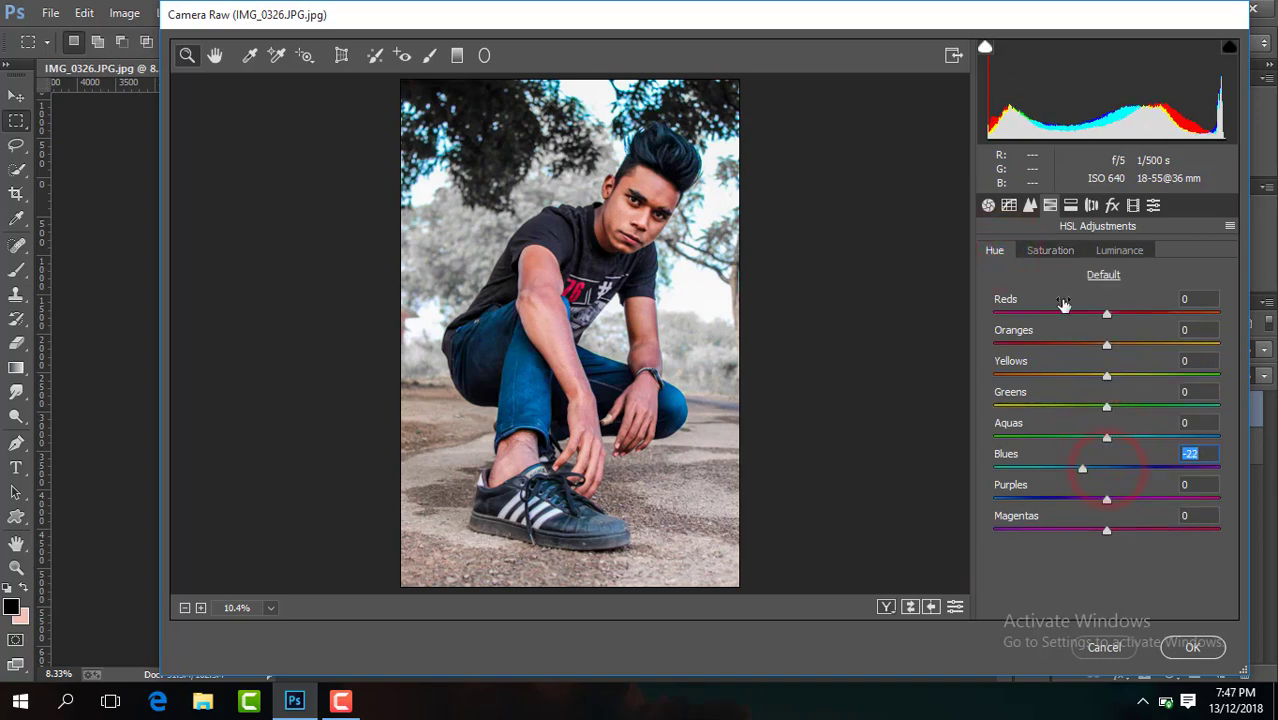
{"action": "left_click", "coordinate": [1068, 250]}
Step: Brighten Oranges luminance by +17 and set luminance noise reduction to 28
{"action": "left_click", "coordinate": [1131, 251]}
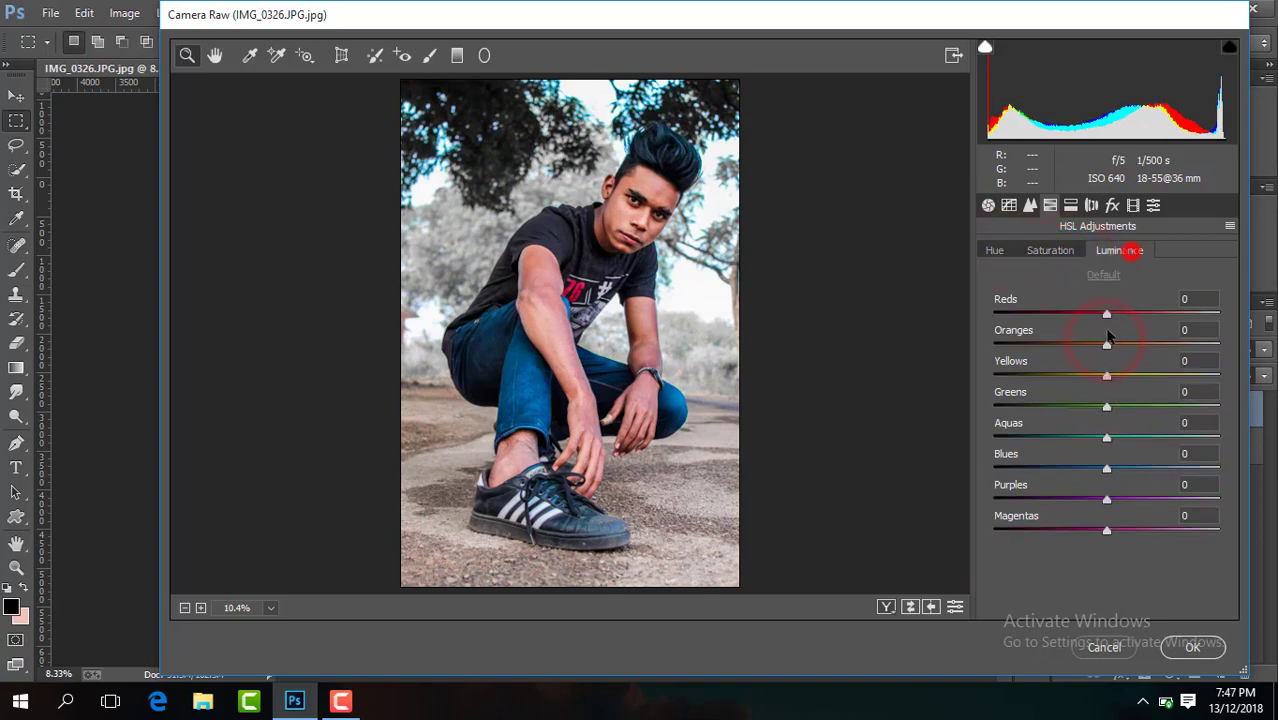
{"action": "left_click", "coordinate": [1074, 251]}
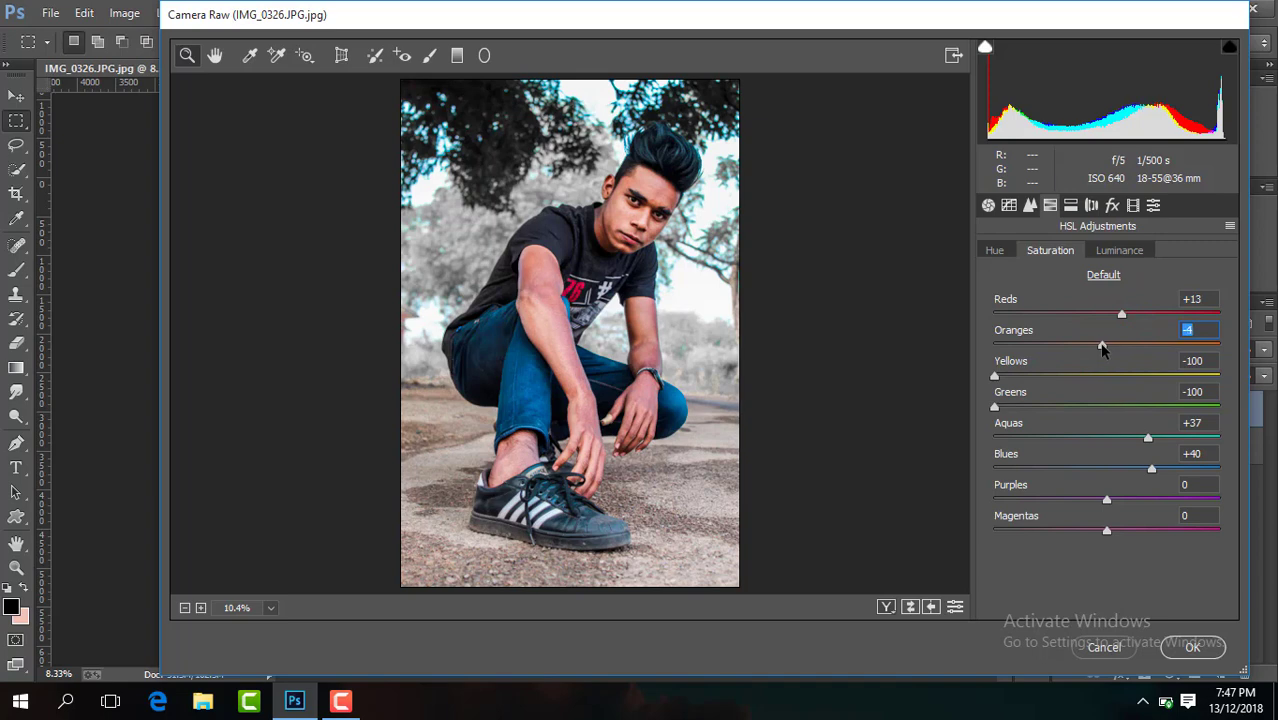
{"action": "left_click", "coordinate": [1128, 252]}
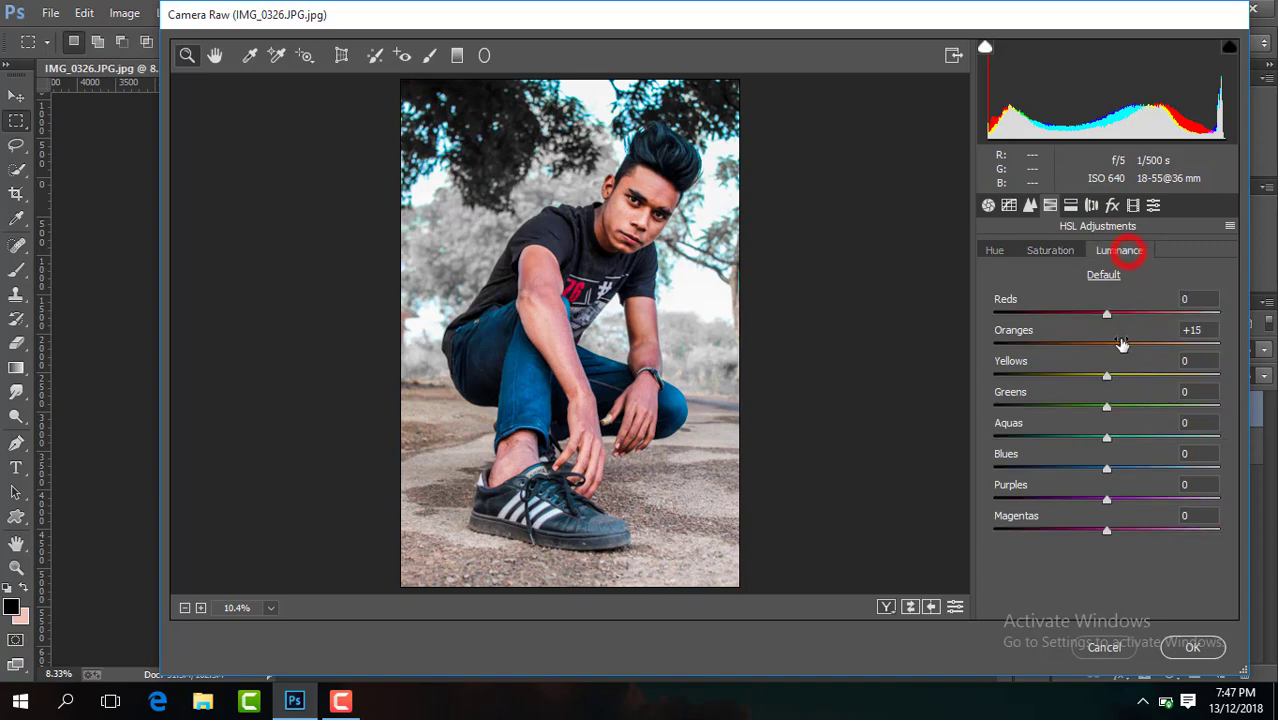
{"action": "left_click", "coordinate": [1031, 207]}
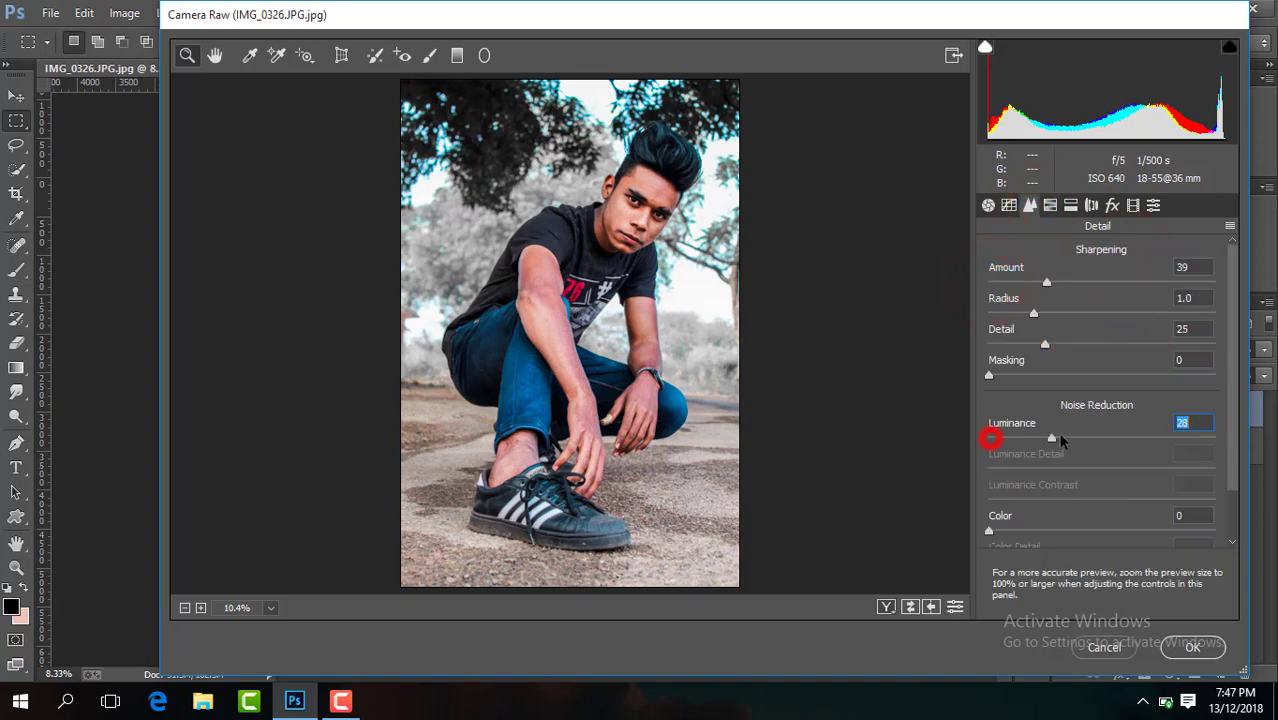
Step: Add a -13 post-crop vignette and apply the Camera Raw grade to Layer 1
{"action": "left_click", "coordinate": [1112, 205]}
{"action": "mouse_move", "coordinate": [1106, 449]}
{"action": "left_mouse_down"}
{"action": "mouse_move", "coordinate": [1077, 449]}
{"action": "mouse_move", "coordinate": [1092, 447]}
{"action": "left_mouse_up"}
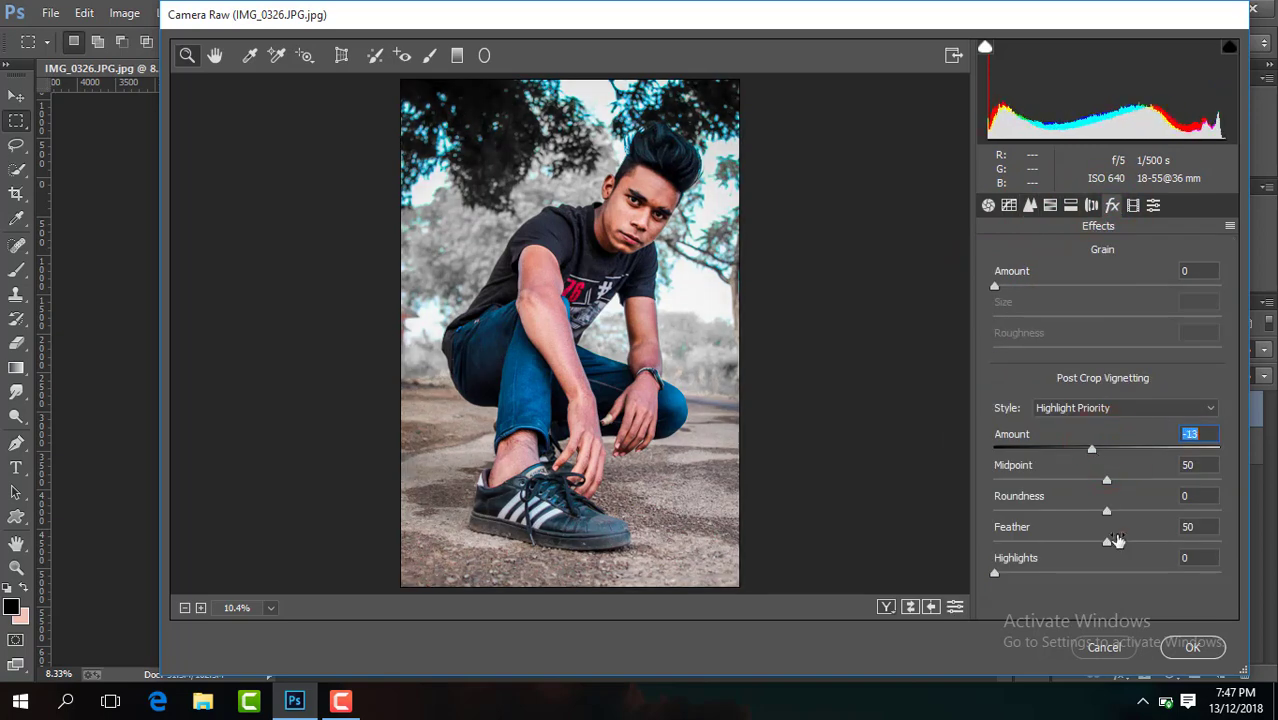
{"action": "left_click", "coordinate": [1191, 645]}
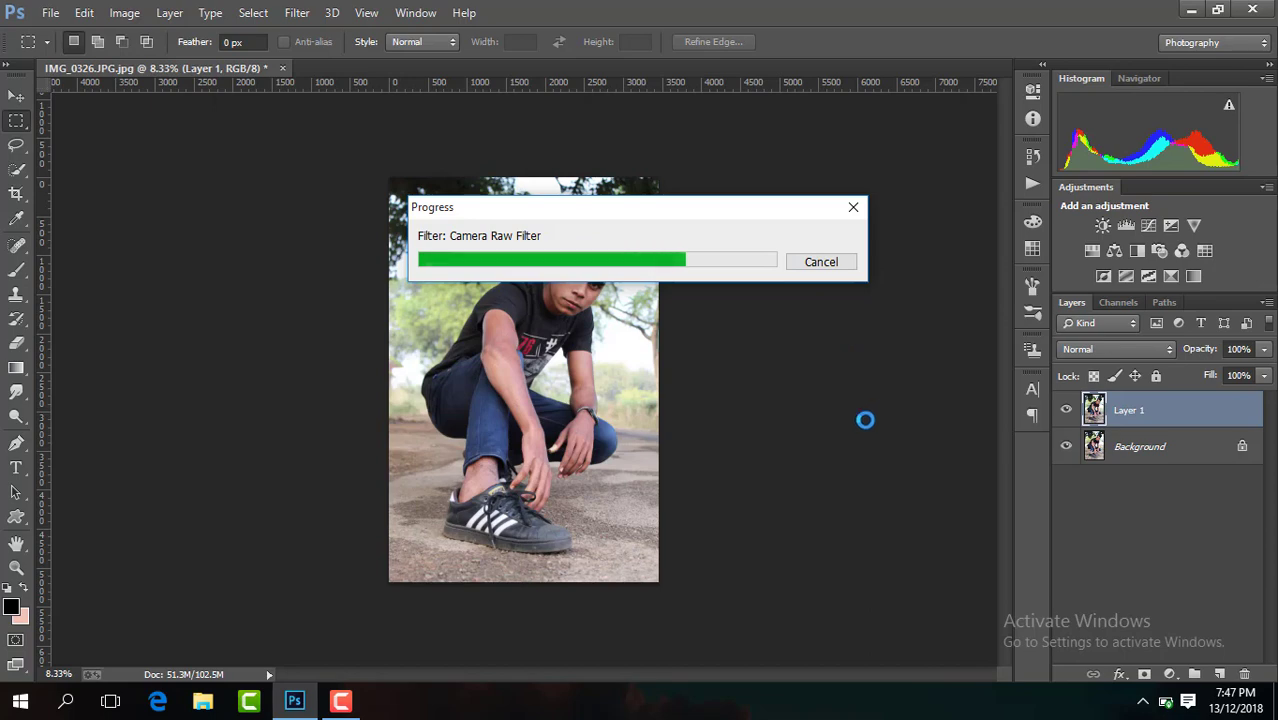
Step: Toggle graded Layer 1 to compare before and after, then duplicate it
{"action": "left_click", "coordinate": [1066, 411]}
{"action": "left_click", "coordinate": [1066, 411]}
{"action": "left_click", "coordinate": [1066, 411]}
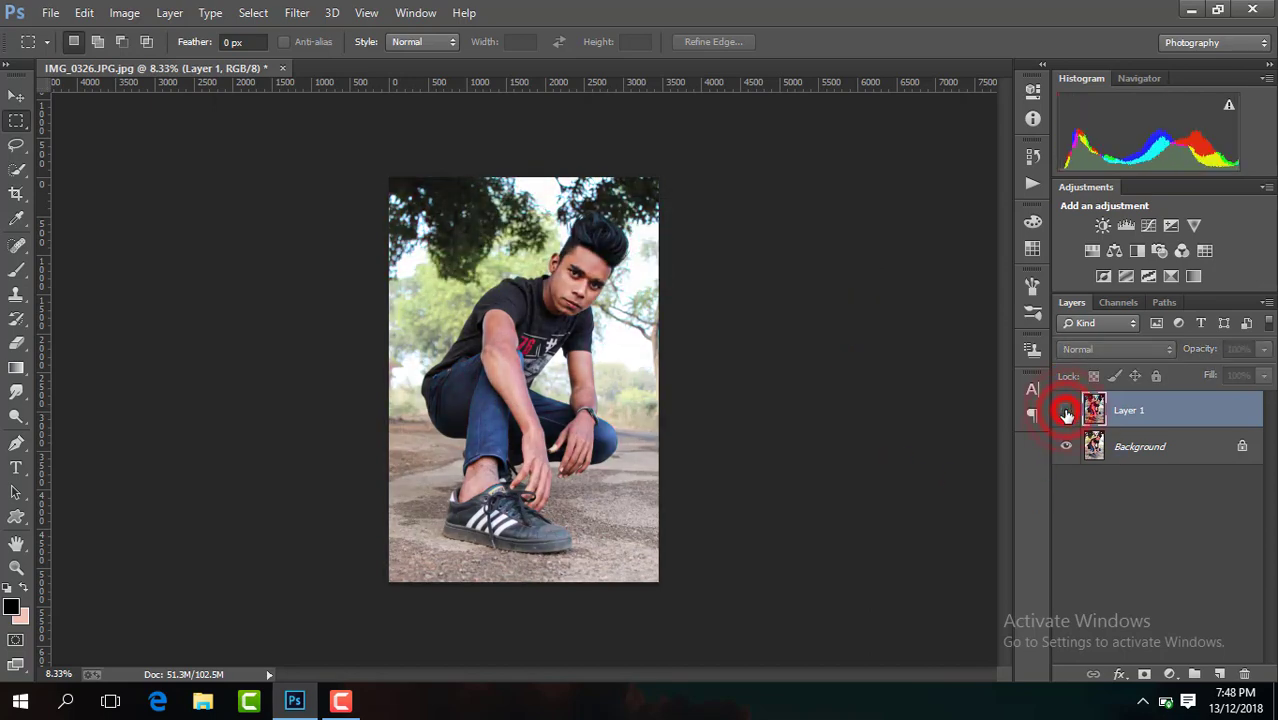
{"action": "left_click", "coordinate": [1066, 411]}
{"action": "key", "text": "ctrl+j"}
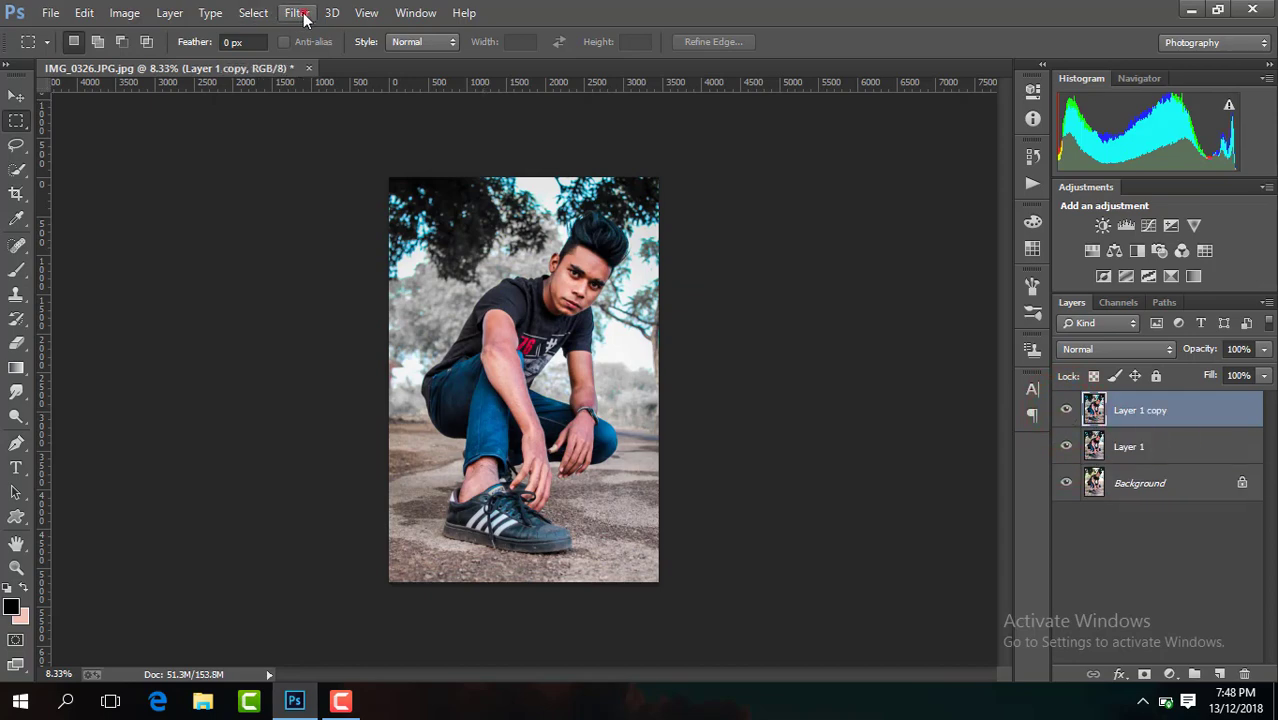
Step: On Layer 1 copy, set Camera Raw Contrast +15, Shadows +17, Blacks -21, Clarity +18, Vibrance +19
{"action": "left_click", "coordinate": [297, 13]}
{"action": "left_click", "coordinate": [395, 120]}
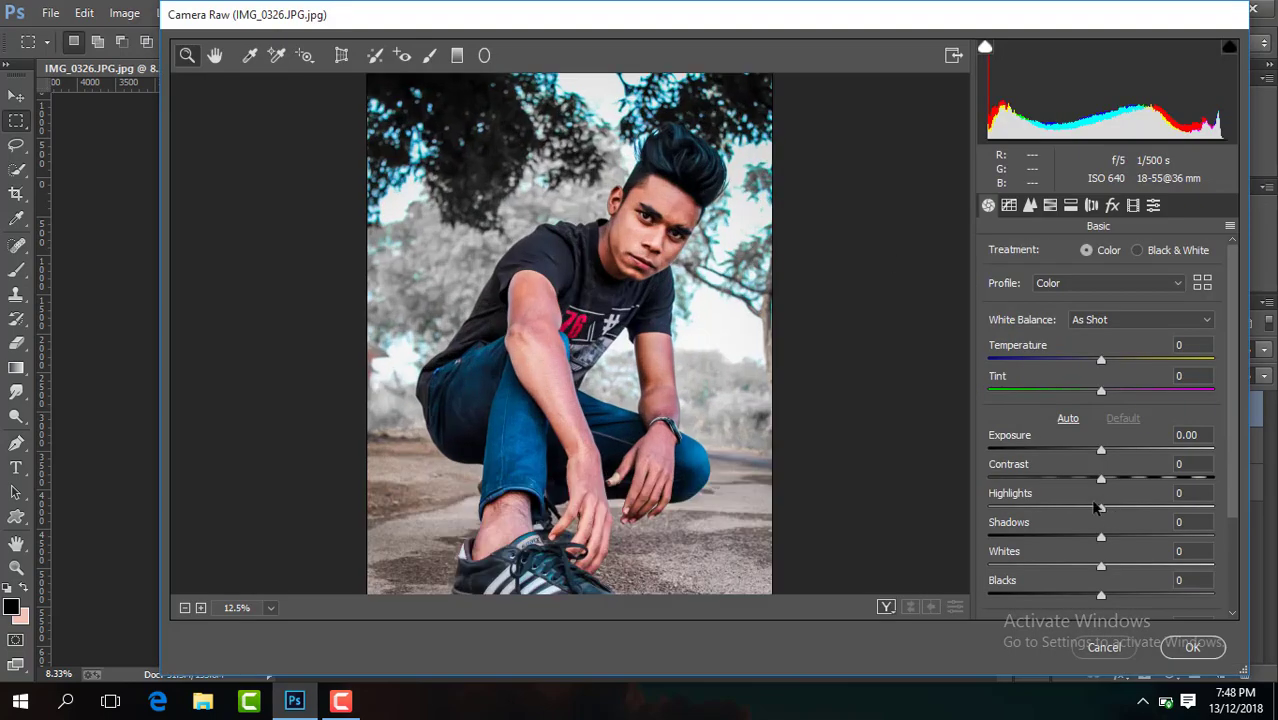
{"action": "left_click", "coordinate": [270, 607]}
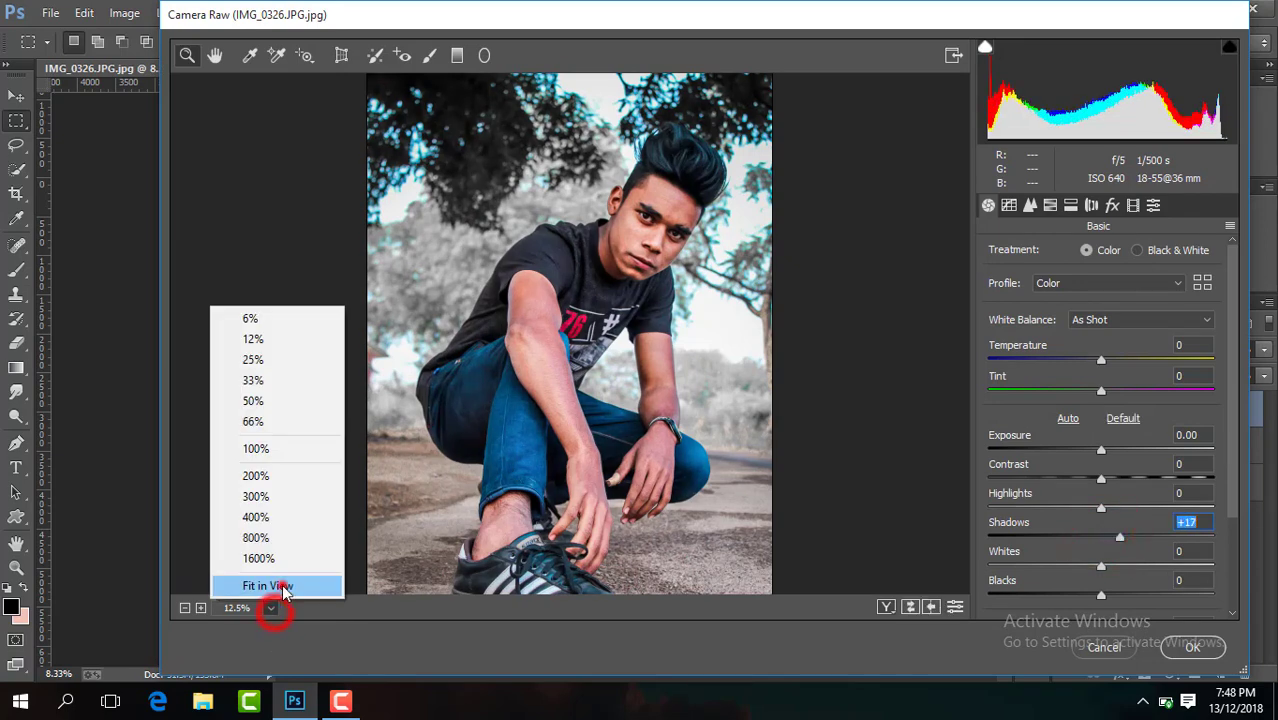
{"action": "left_click", "coordinate": [282, 585]}
{"action": "left_click_drag", "start_coordinate": [1099, 481], "coordinate": [1116, 481]}
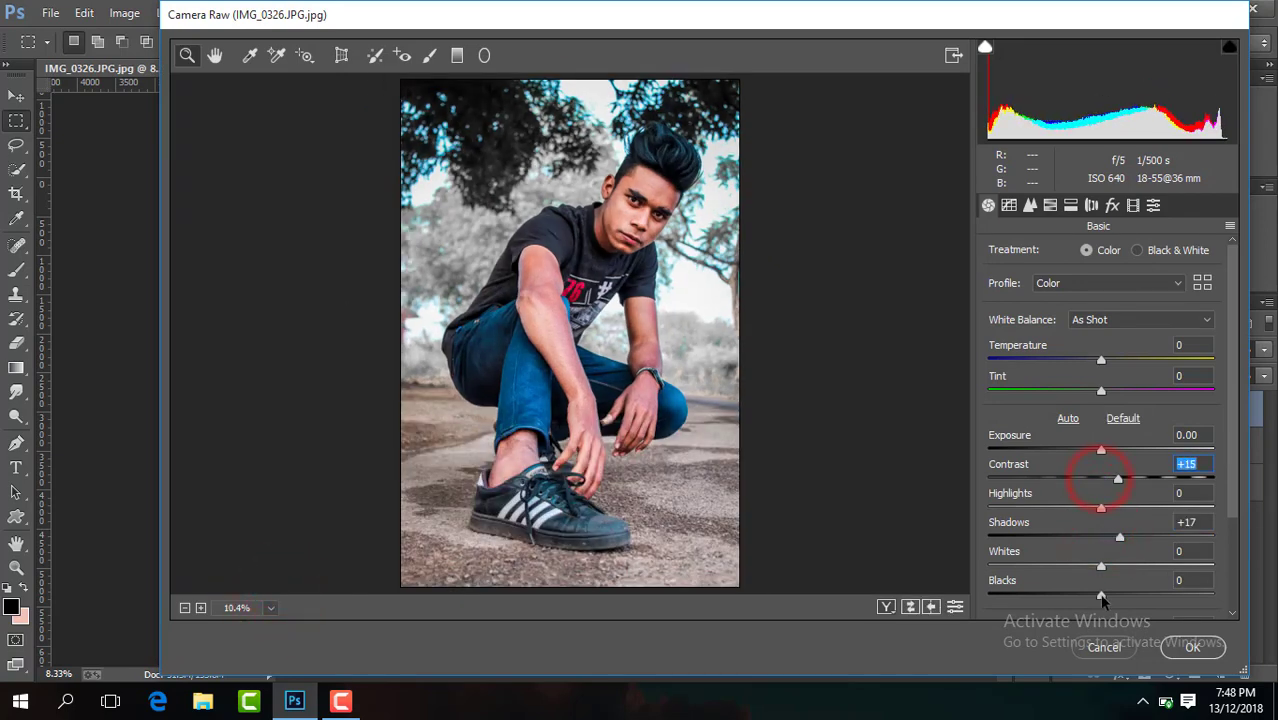
{"action": "left_click_drag", "start_coordinate": [1235, 481], "coordinate": [1153, 545]}
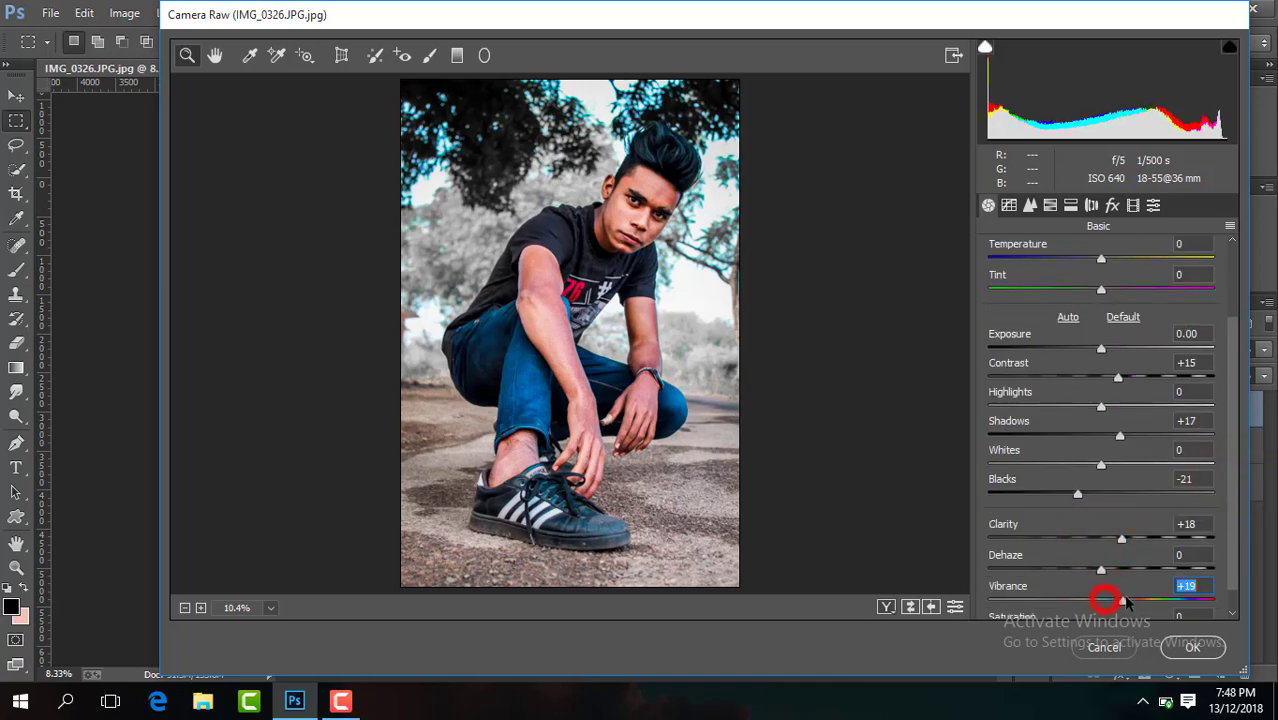
{"action": "left_click", "coordinate": [1050, 205]}
{"action": "left_click", "coordinate": [1050, 250]}
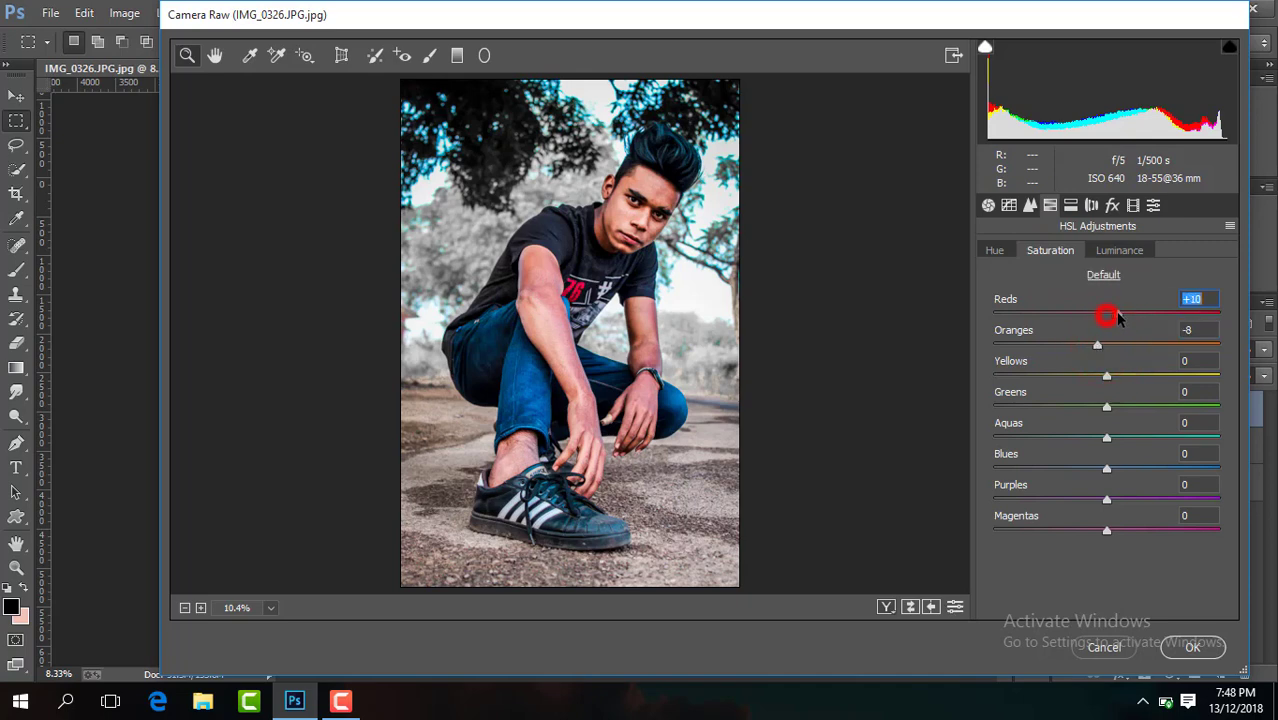
Step: Add HSL tweaks, Sharpening 38, noise reduction 41 and Temperature +5, then apply to Layer 1 copy
{"action": "left_click", "coordinate": [1120, 251]}
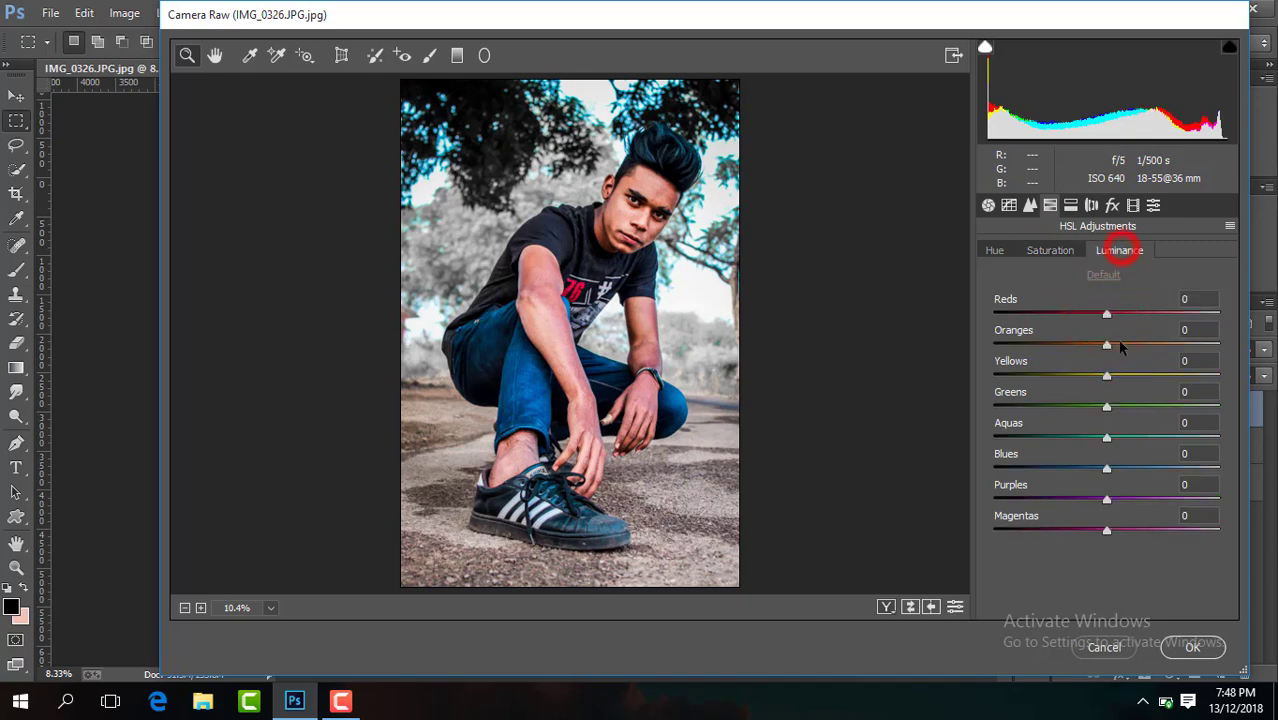
{"action": "left_click", "coordinate": [1056, 252]}
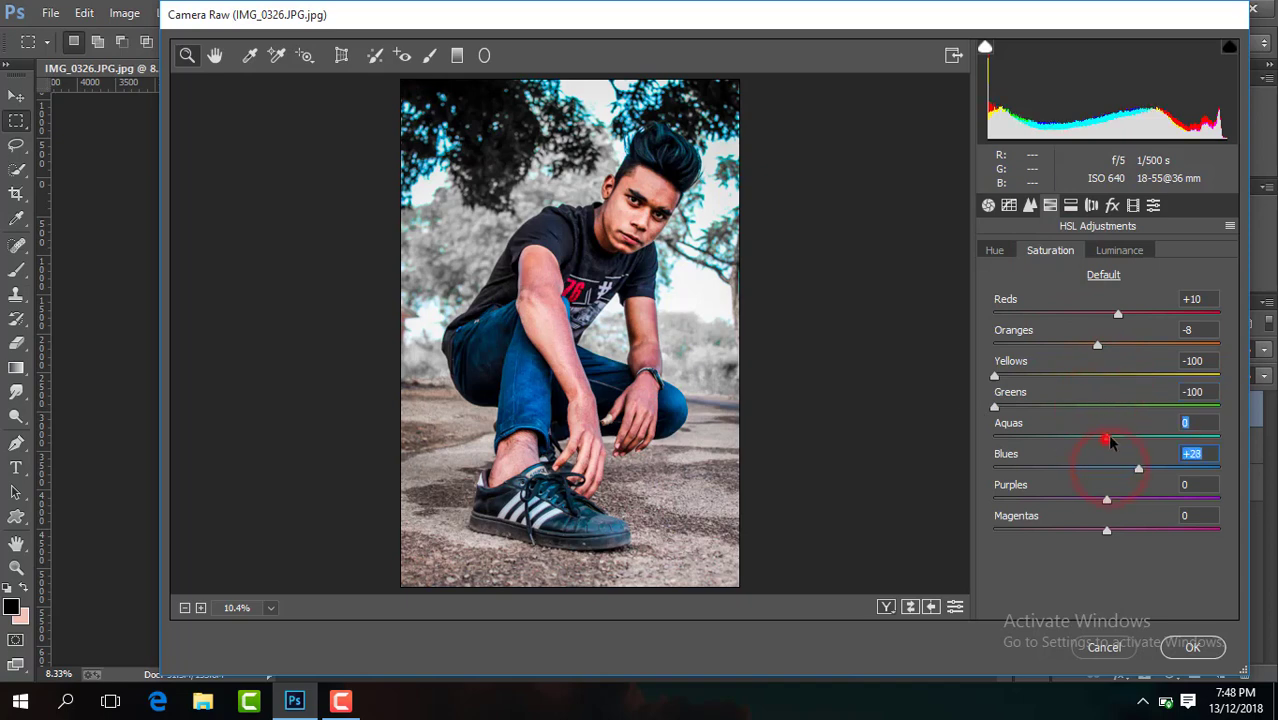
{"action": "left_click", "coordinate": [1033, 206]}
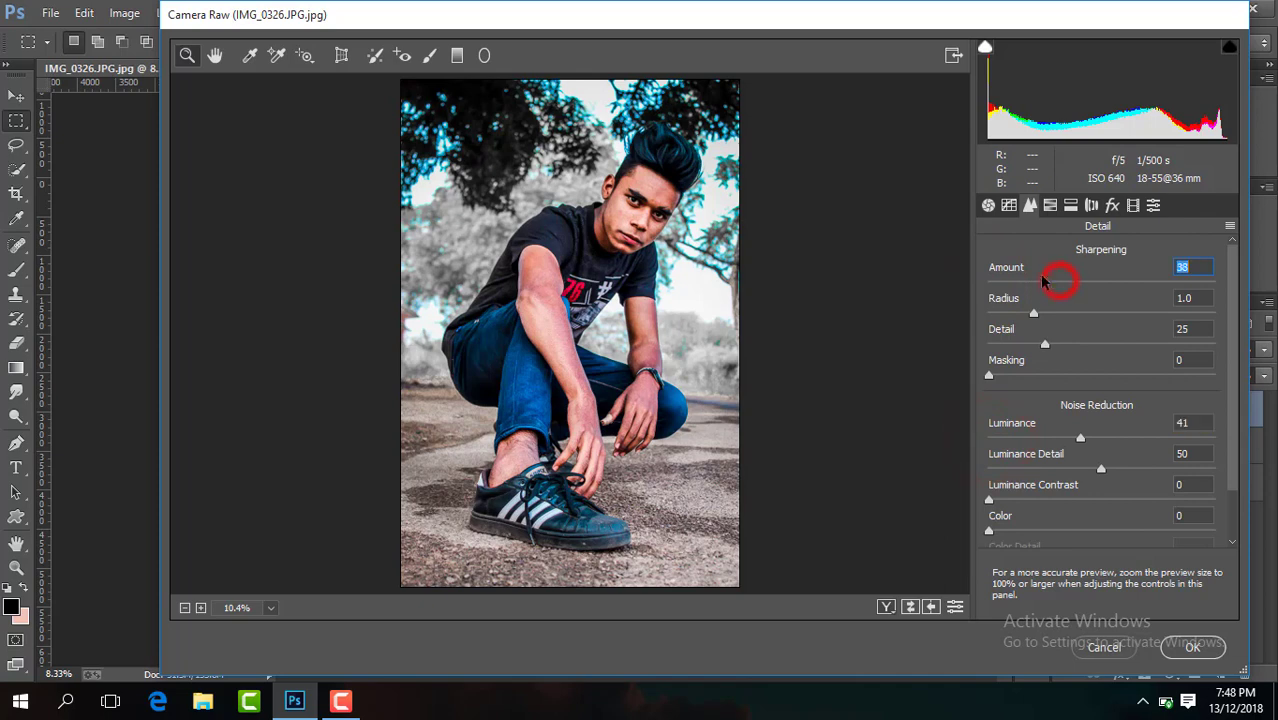
{"action": "left_click", "coordinate": [988, 206]}
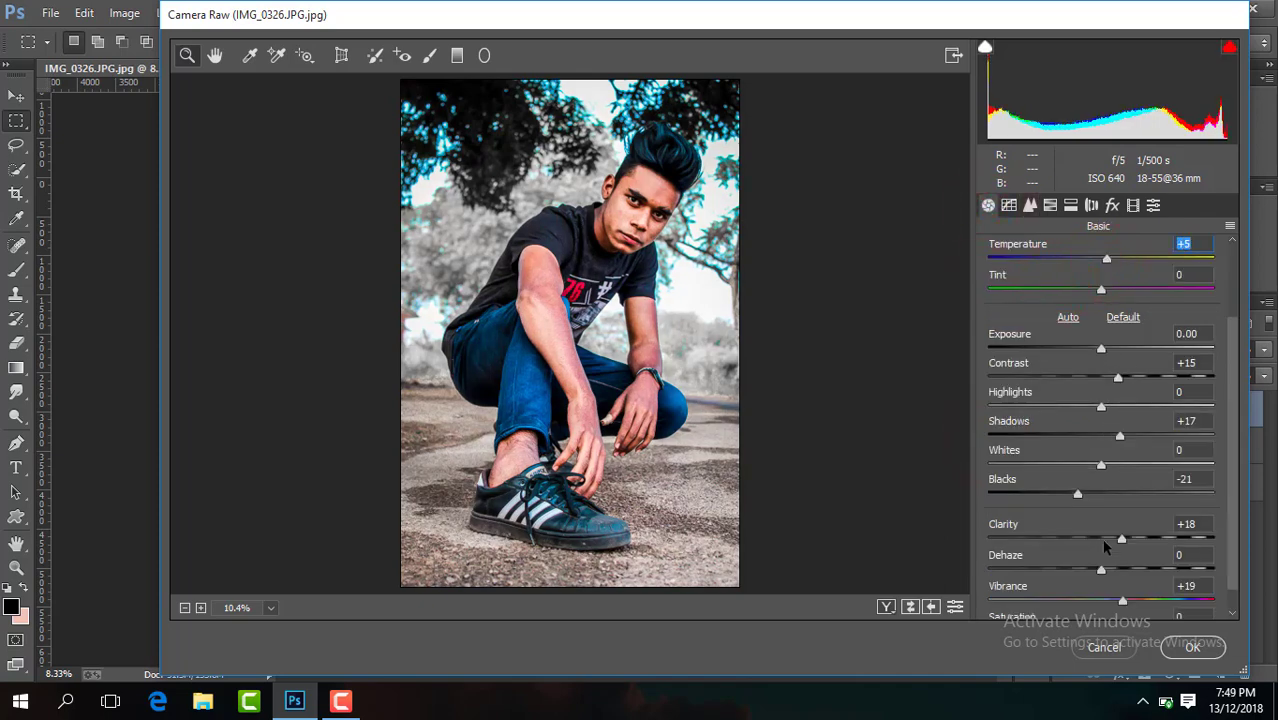
{"action": "left_click", "coordinate": [1188, 648]}
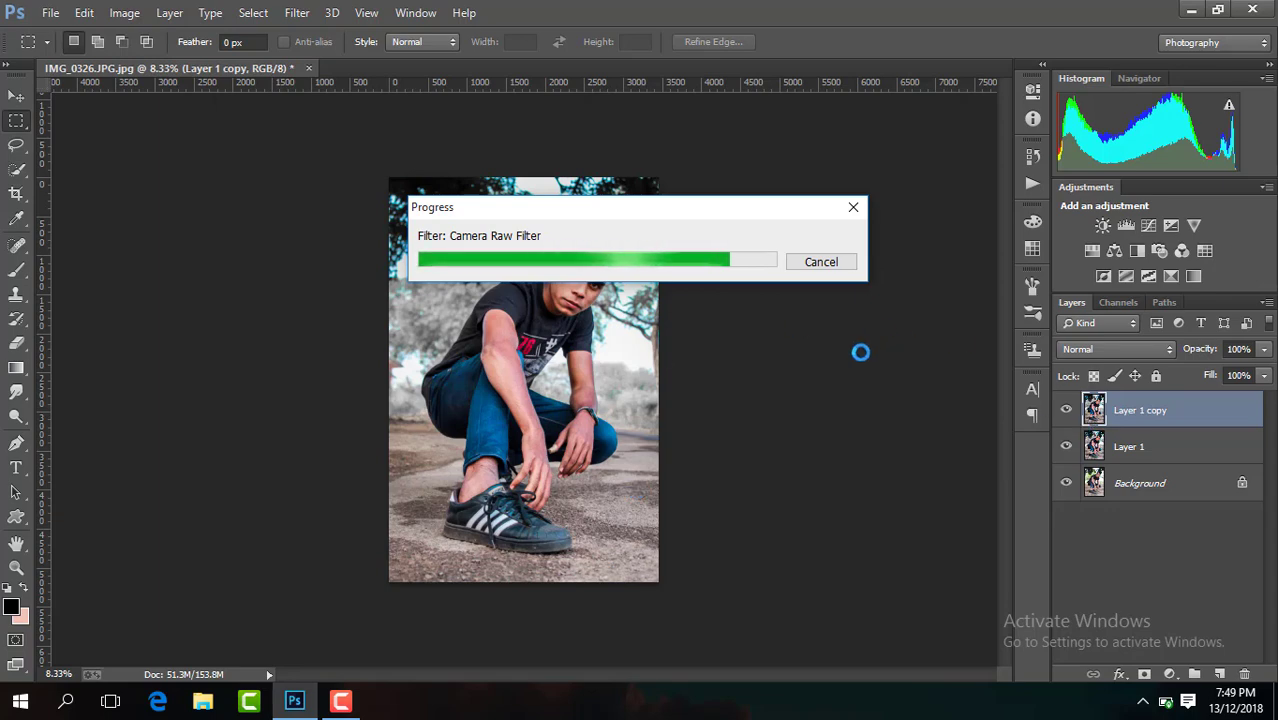
Step: On a new layer, draw a dark gradient across the photo's bottom and lower its opacity
{"action": "left_click", "coordinate": [1066, 410]}
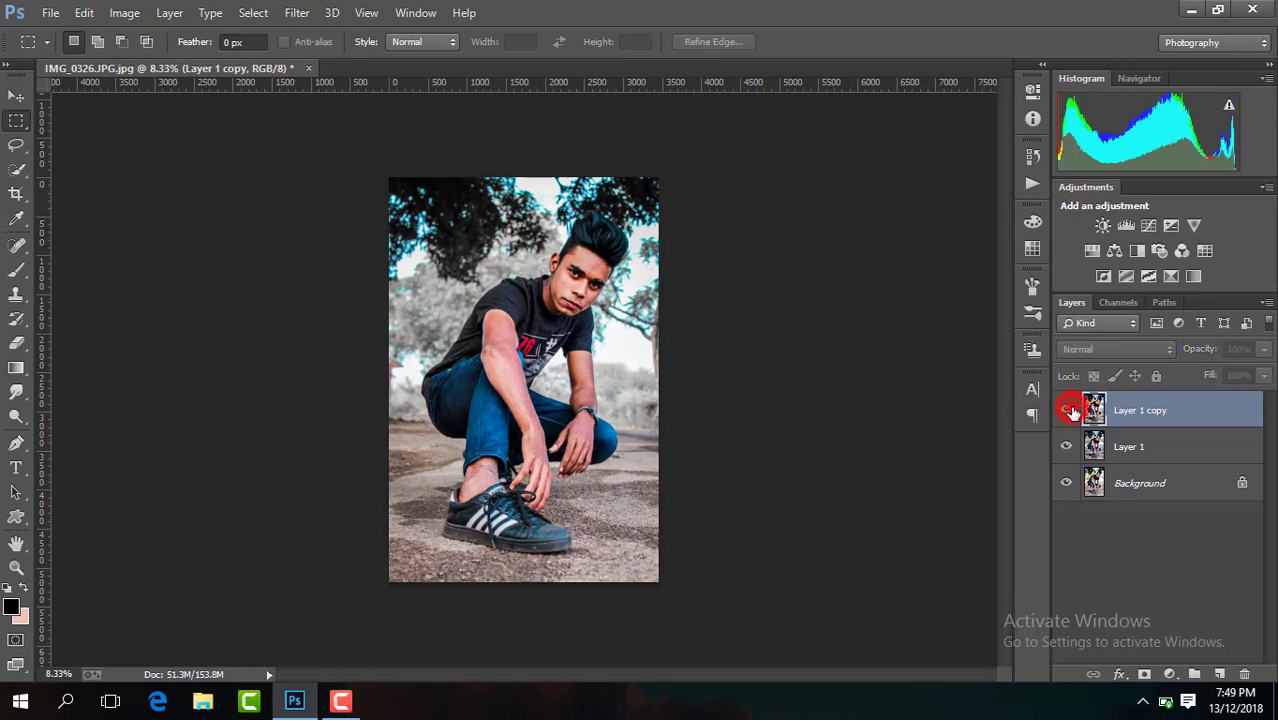
{"action": "left_click", "coordinate": [1220, 673]}
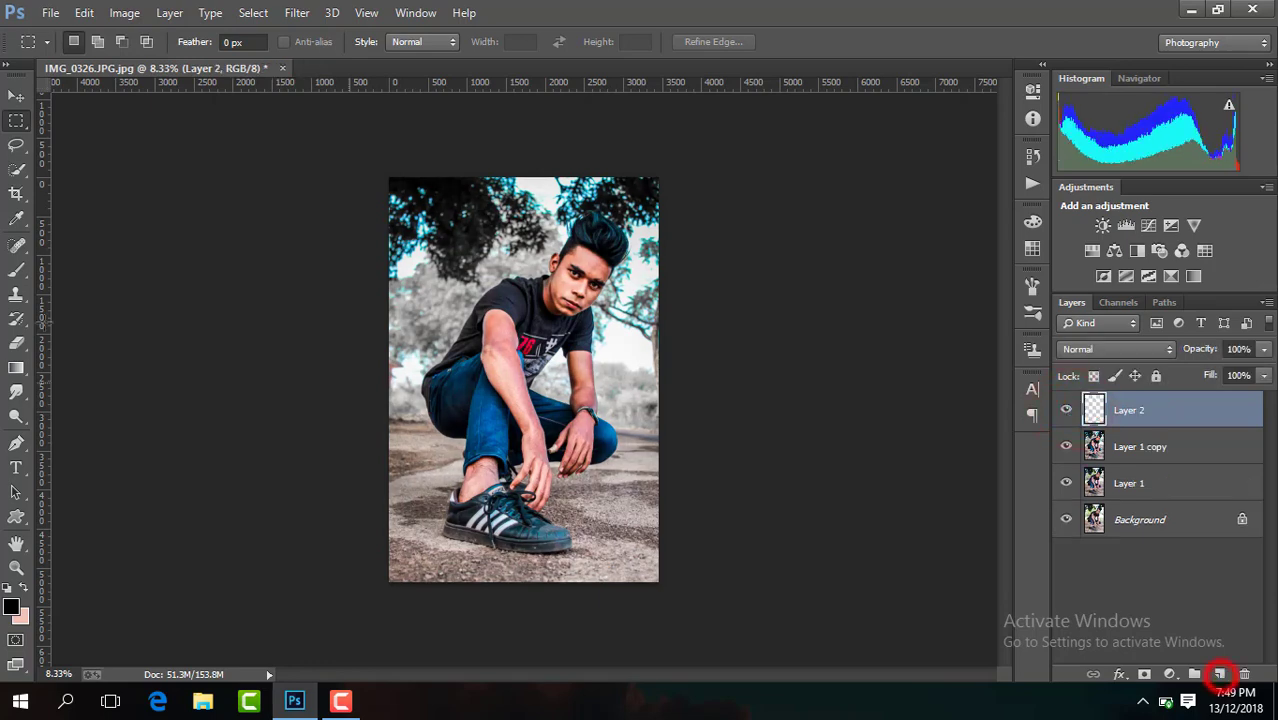
{"action": "left_click", "coordinate": [16, 367]}
{"action": "left_click_drag", "start_coordinate": [530, 432], "coordinate": [527, 587]}
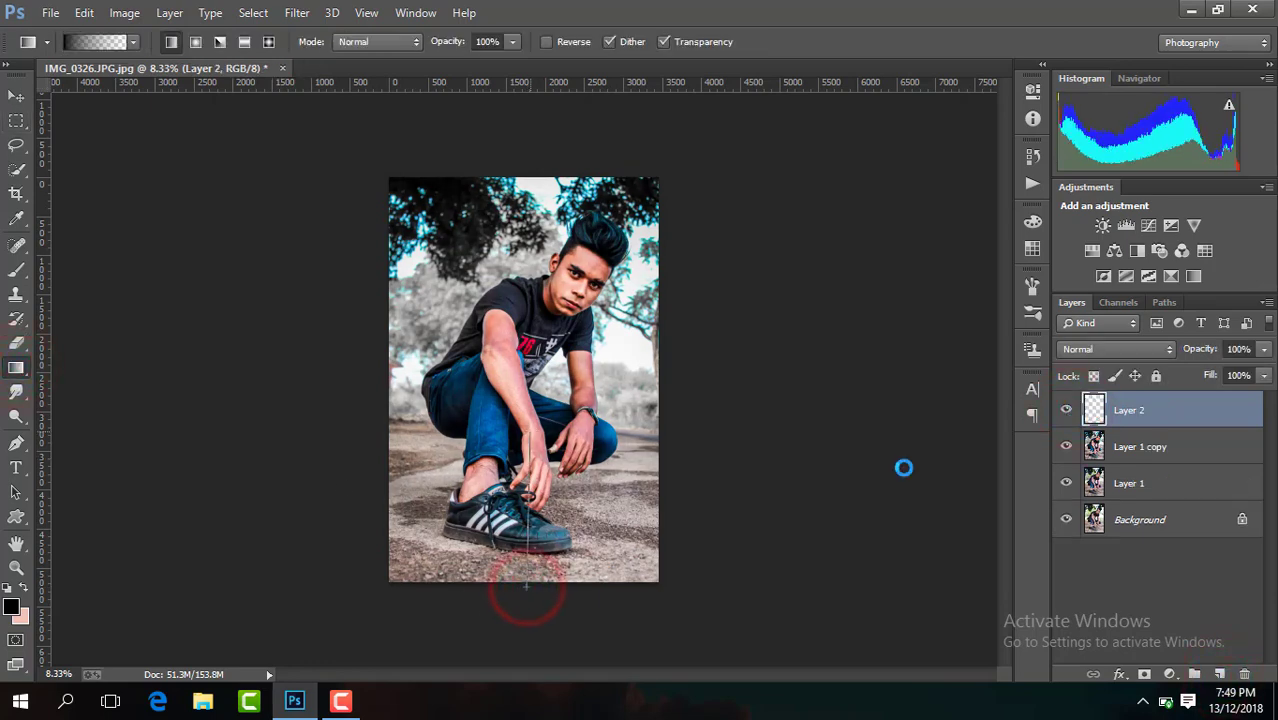
{"action": "left_click", "coordinate": [1264, 349]}
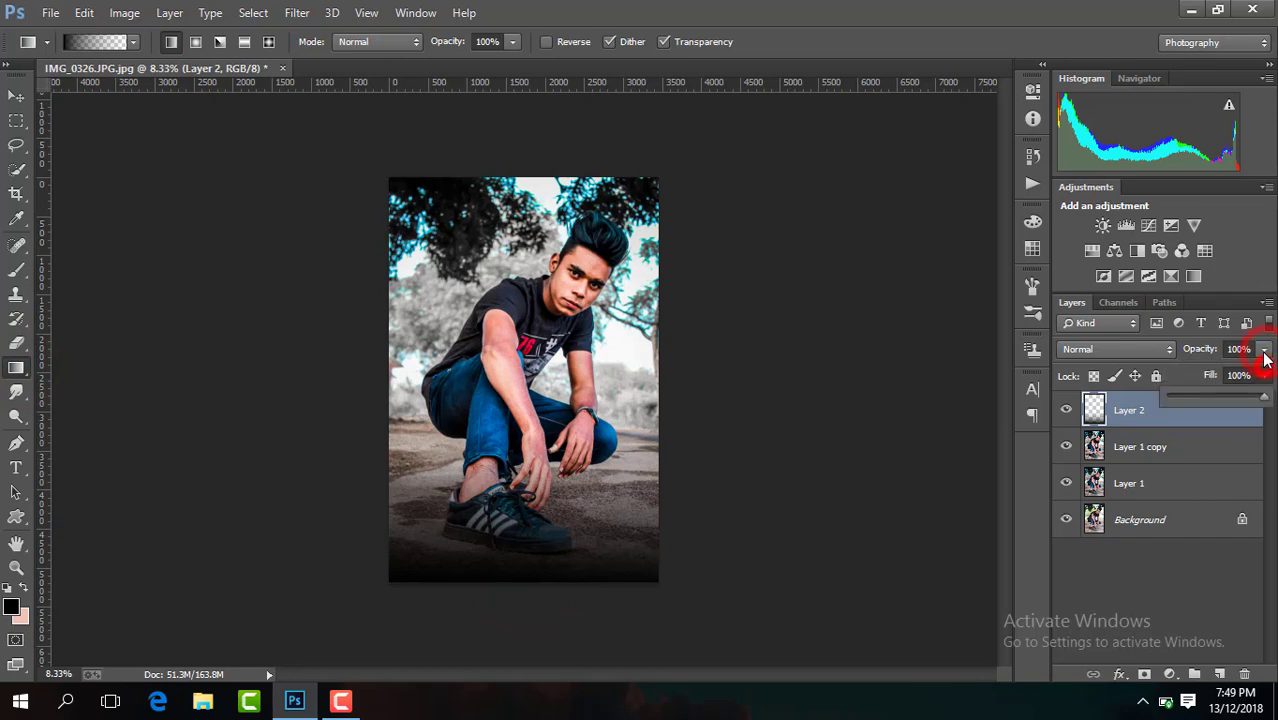
{"action": "left_click_drag", "start_coordinate": [1262, 370], "coordinate": [1245, 377]}
Step: Delete the trial gradient layer and duplicate Layer 1 copy into Layer 1 copy 2
{"action": "double_click", "coordinate": [1064, 410]}
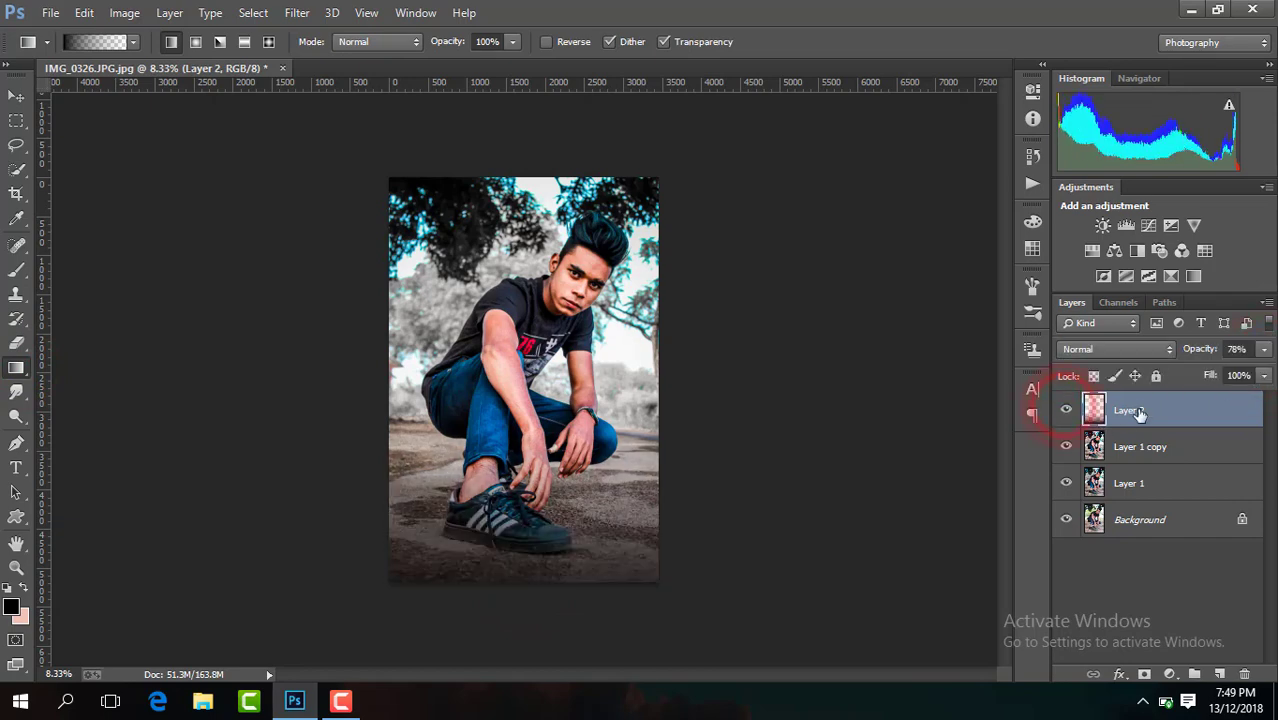
{"action": "key", "text": "Delete"}
{"action": "key", "text": "ctrl+j"}
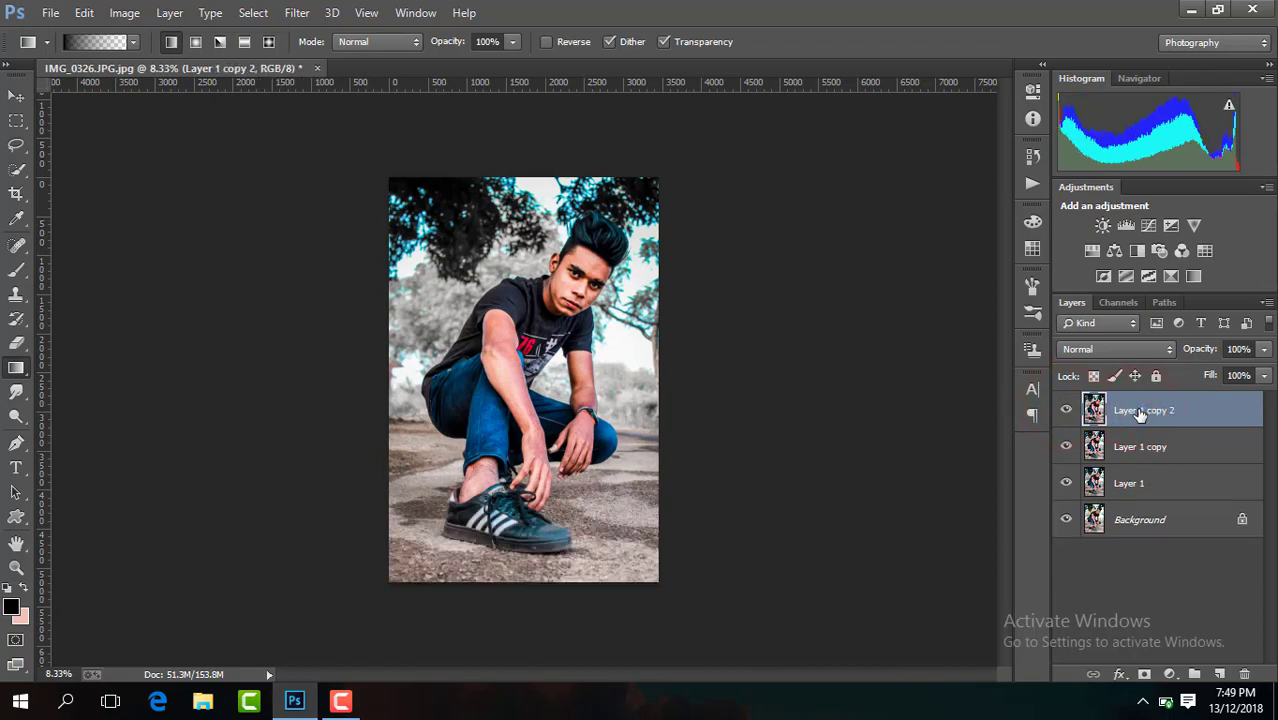
{"action": "key", "text": "ctrl+plus"}
{"action": "key", "text": "ctrl+plus"}
{"action": "key", "text": "ctrl+plus"}
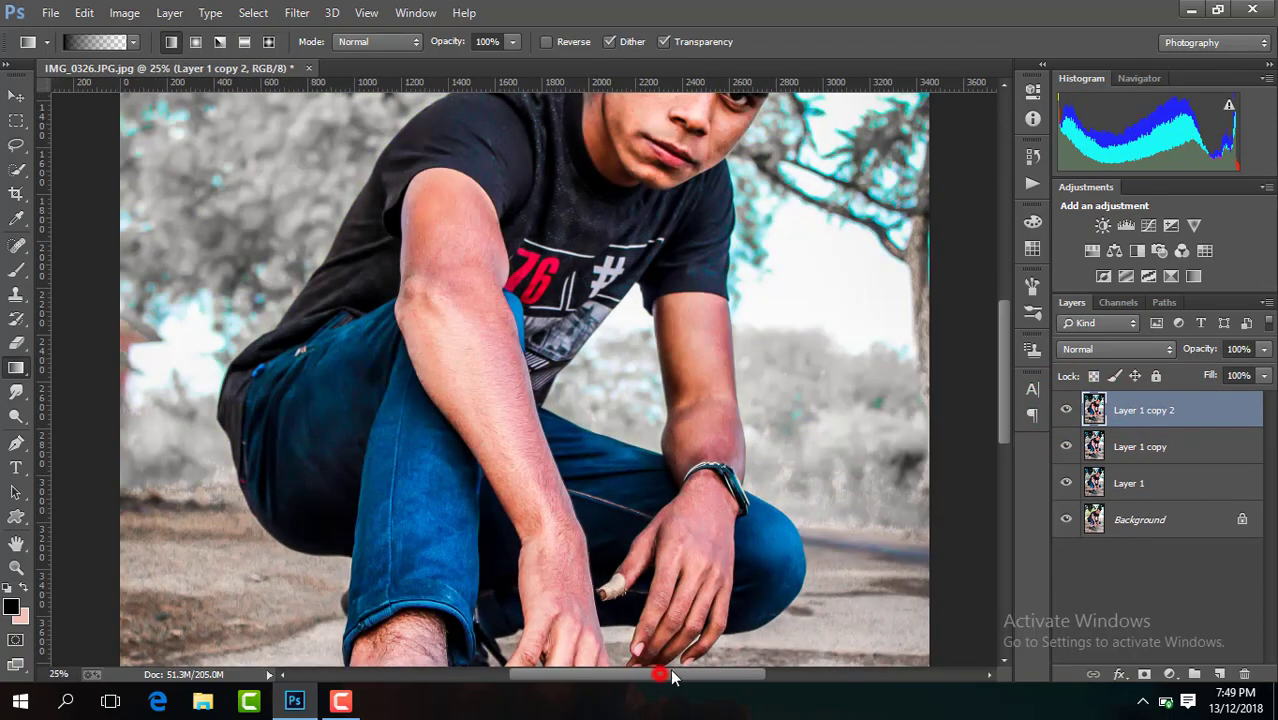
Step: Zoom in close on the man's forehead and pick the Mixer Brush
{"action": "left_click_drag", "start_coordinate": [670, 677], "coordinate": [658, 675]}
{"action": "left_click_drag", "start_coordinate": [1003, 420], "coordinate": [1000, 388]}
{"action": "key", "text": "ctrl+plus"}
{"action": "key", "text": "ctrl+plus"}
{"action": "key", "text": "ctrl+plus"}
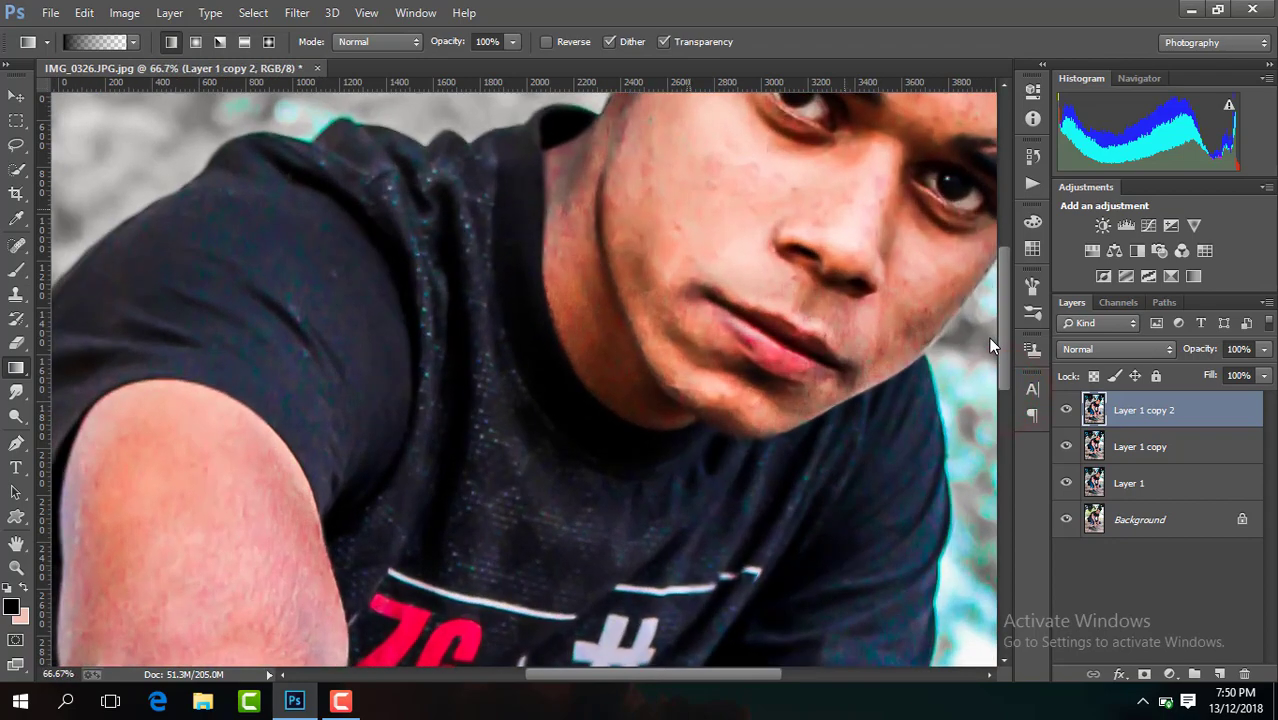
{"action": "left_click_drag", "start_coordinate": [655, 675], "coordinate": [706, 676]}
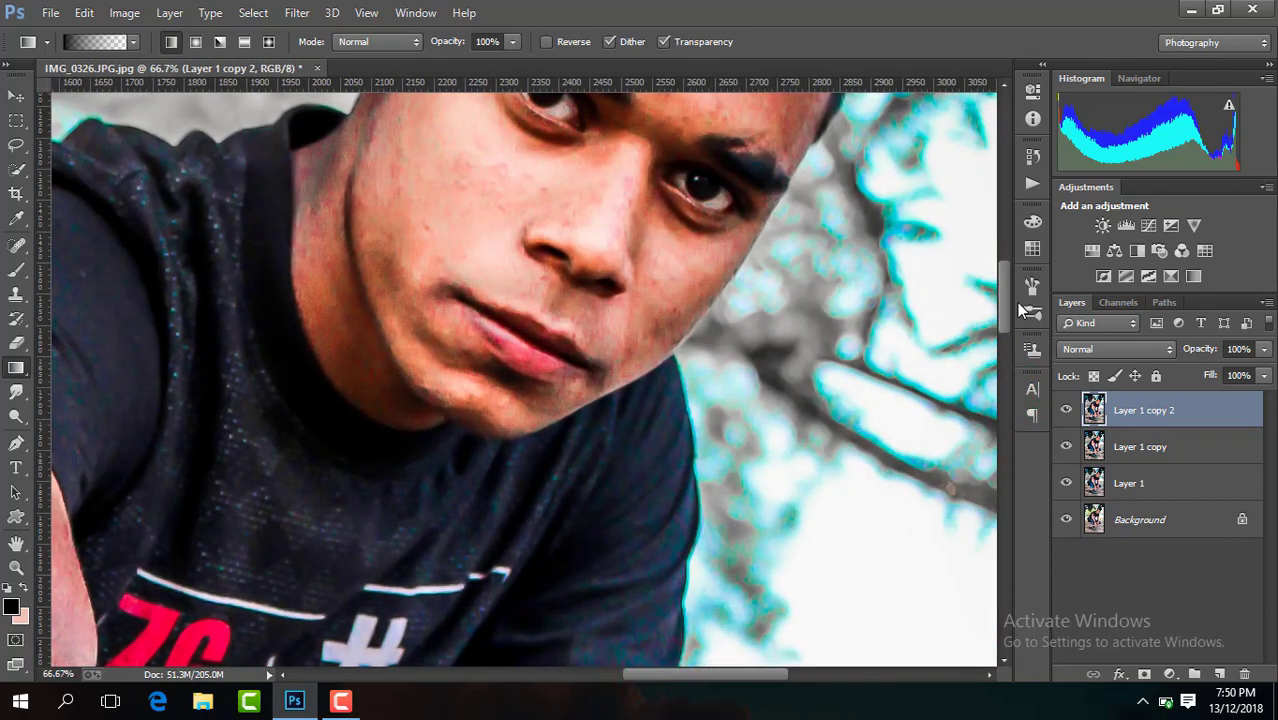
{"action": "left_click_drag", "start_coordinate": [1003, 310], "coordinate": [995, 271]}
{"action": "key", "text": "ctrl+plus"}
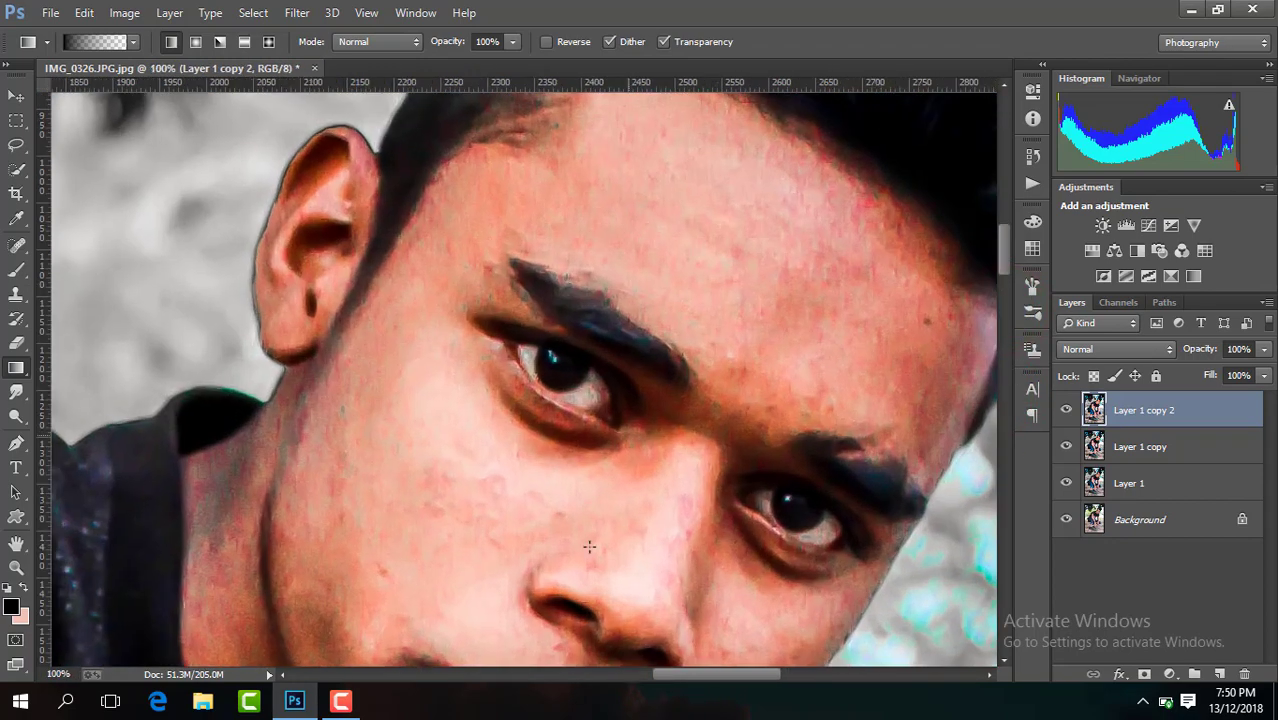
{"action": "left_click_drag", "start_coordinate": [666, 677], "coordinate": [682, 677]}
{"action": "left_click_drag", "start_coordinate": [16, 268], "coordinate": [105, 318]}
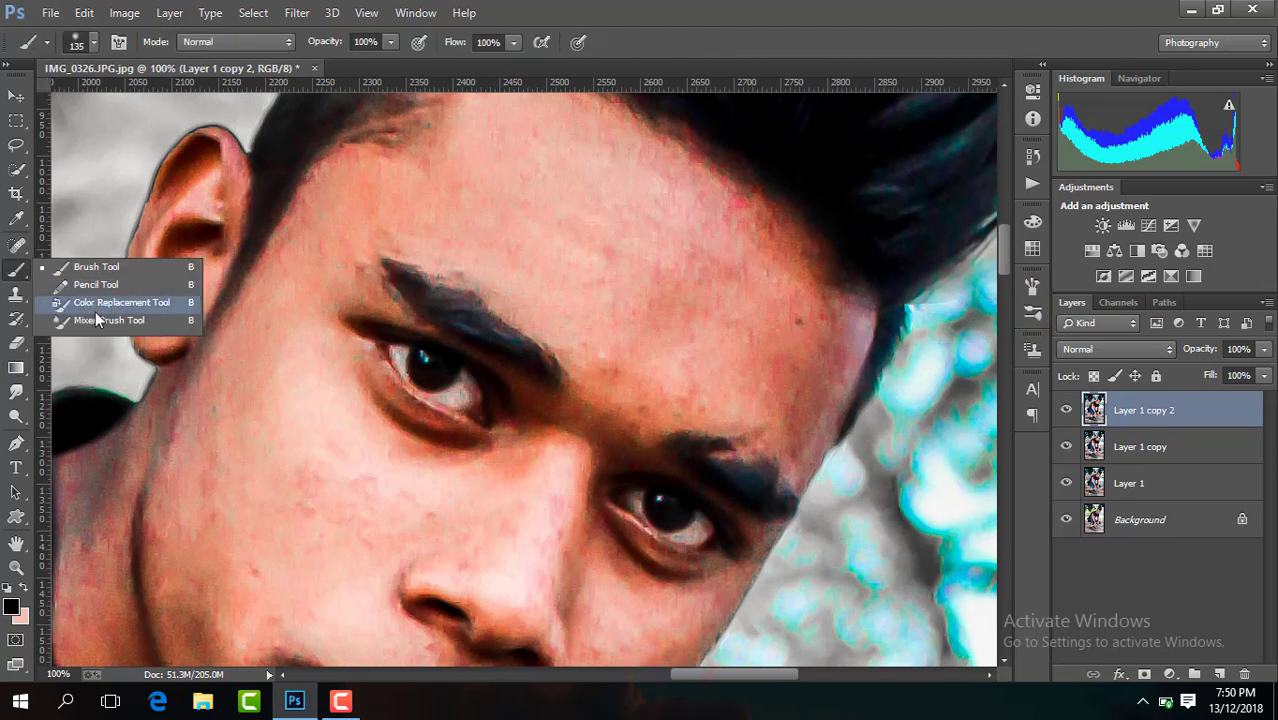
Step: Blend the forehead skin above the eyebrow smooth, removing the dark spot
{"action": "left_click_drag", "start_coordinate": [585, 243], "coordinate": [571, 243]}
{"action": "left_click_drag", "start_coordinate": [625, 282], "coordinate": [632, 349]}
{"action": "left_click_drag", "start_coordinate": [705, 308], "coordinate": [642, 194]}
{"action": "left_click_drag", "start_coordinate": [514, 148], "coordinate": [534, 148]}
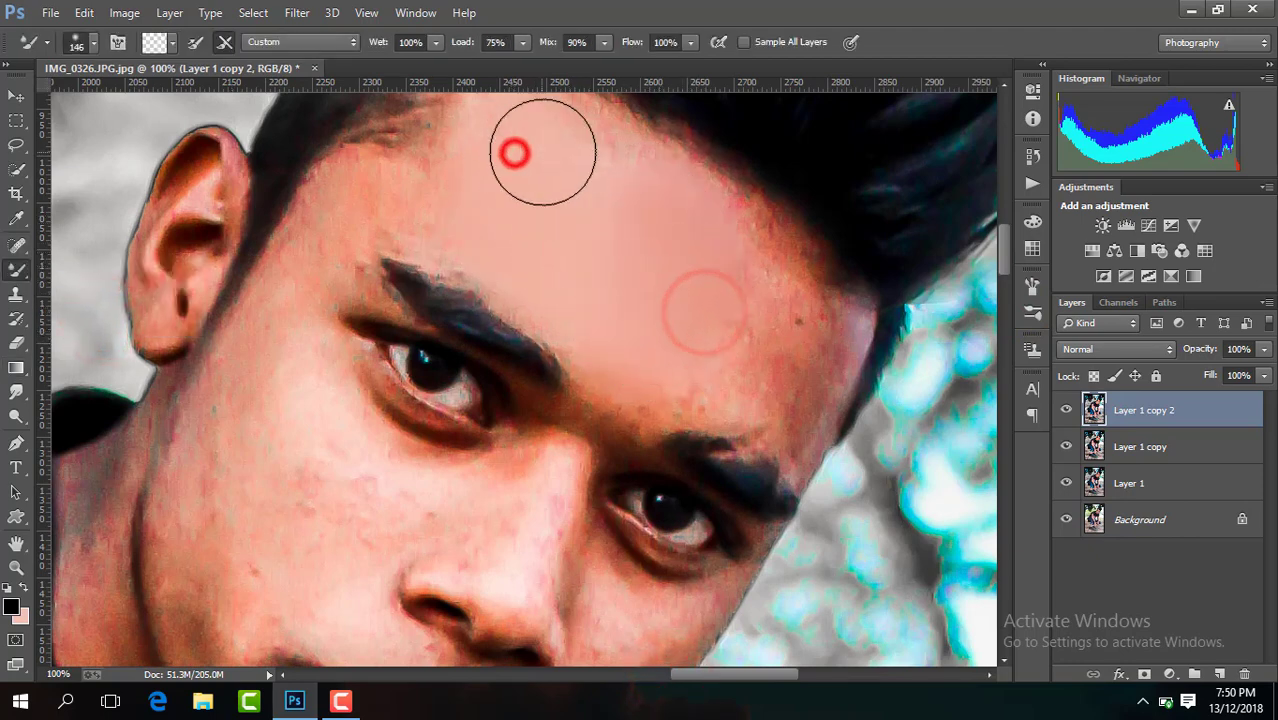
{"action": "mouse_move", "coordinate": [716, 306]}
{"action": "left_mouse_down"}
{"action": "mouse_move", "coordinate": [699, 360]}
{"action": "mouse_move", "coordinate": [795, 400]}
{"action": "left_mouse_up"}
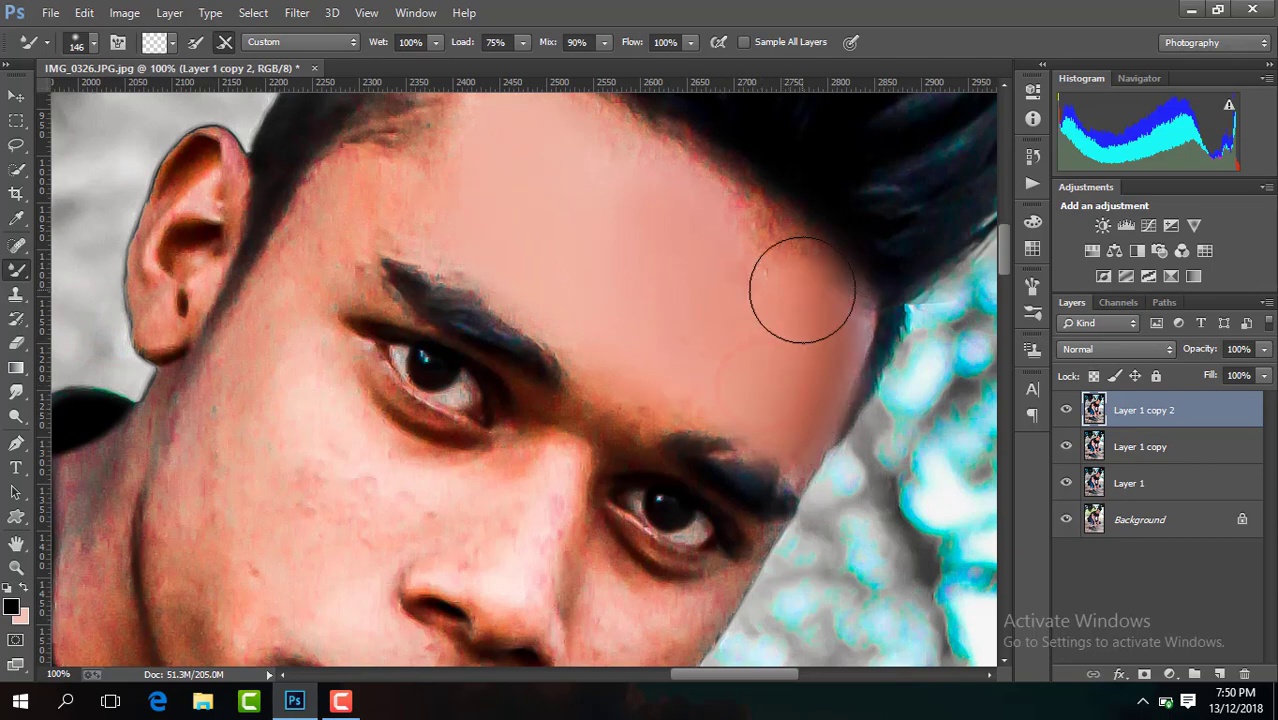
{"action": "mouse_move", "coordinate": [754, 332]}
{"action": "left_mouse_down"}
{"action": "mouse_move", "coordinate": [759, 275]}
{"action": "mouse_move", "coordinate": [756, 343]}
{"action": "left_mouse_up"}
{"action": "left_click_drag", "start_coordinate": [656, 343], "coordinate": [685, 380]}
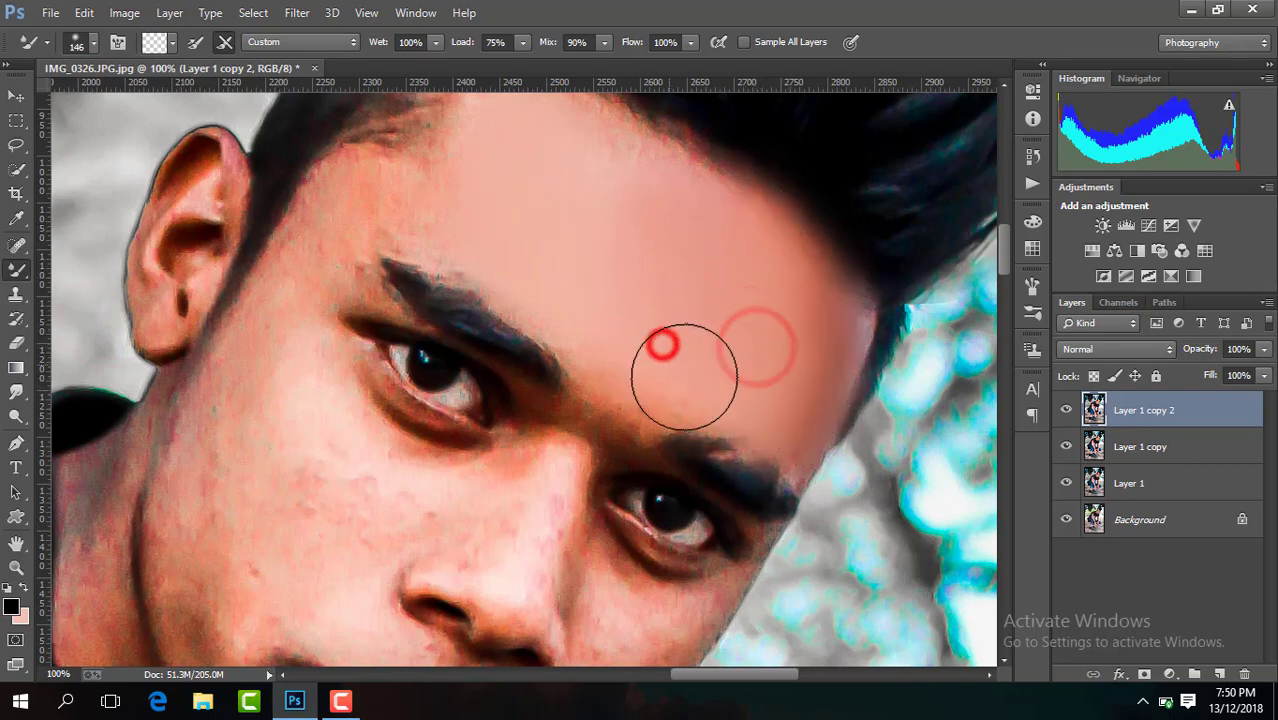
Step: Smooth the skin on the left cheek and upper cheek
{"action": "left_click_drag", "start_coordinate": [1003, 255], "coordinate": [1003, 243]}
{"action": "mouse_move", "coordinate": [494, 327]}
{"action": "left_mouse_down"}
{"action": "mouse_move", "coordinate": [634, 323]}
{"action": "mouse_move", "coordinate": [633, 285]}
{"action": "left_mouse_up"}
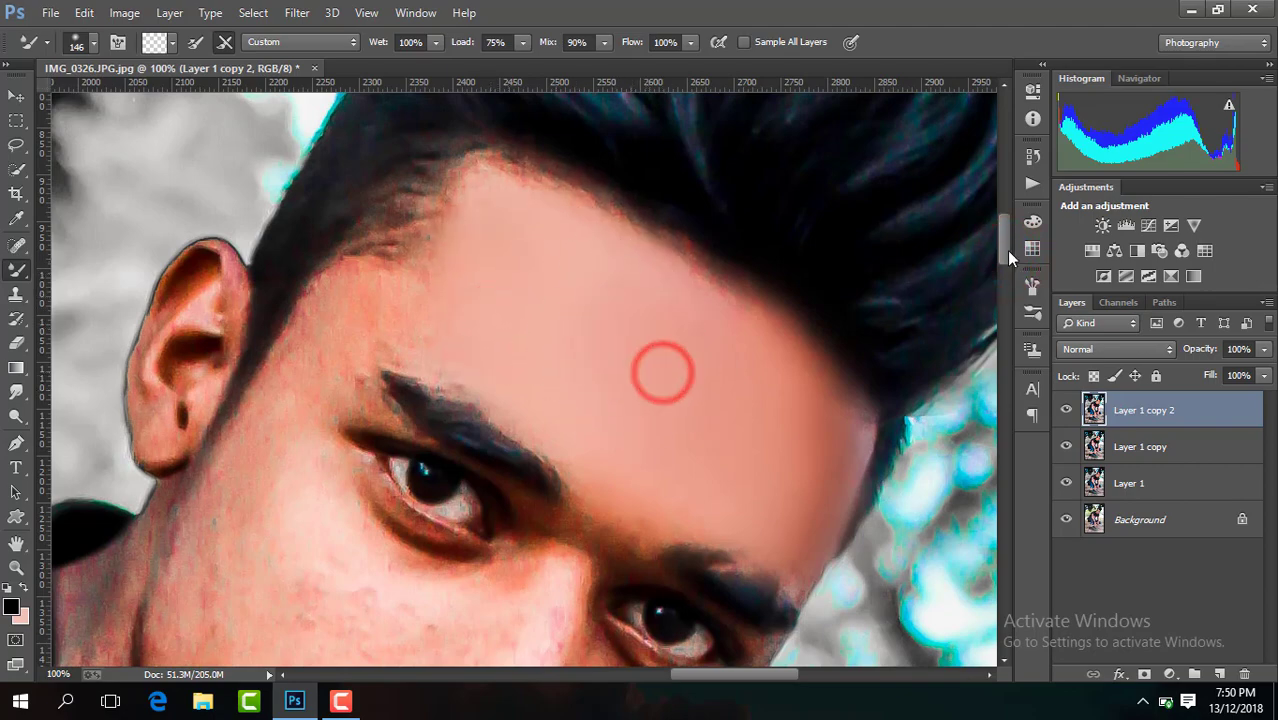
{"action": "left_click_drag", "start_coordinate": [1008, 250], "coordinate": [1010, 287]}
{"action": "mouse_move", "coordinate": [362, 342]}
{"action": "left_mouse_down"}
{"action": "mouse_move", "coordinate": [275, 217]}
{"action": "mouse_move", "coordinate": [248, 348]}
{"action": "mouse_move", "coordinate": [265, 396]}
{"action": "mouse_move", "coordinate": [302, 412]}
{"action": "left_mouse_up"}
{"action": "left_click_drag", "start_coordinate": [245, 290], "coordinate": [240, 295]}
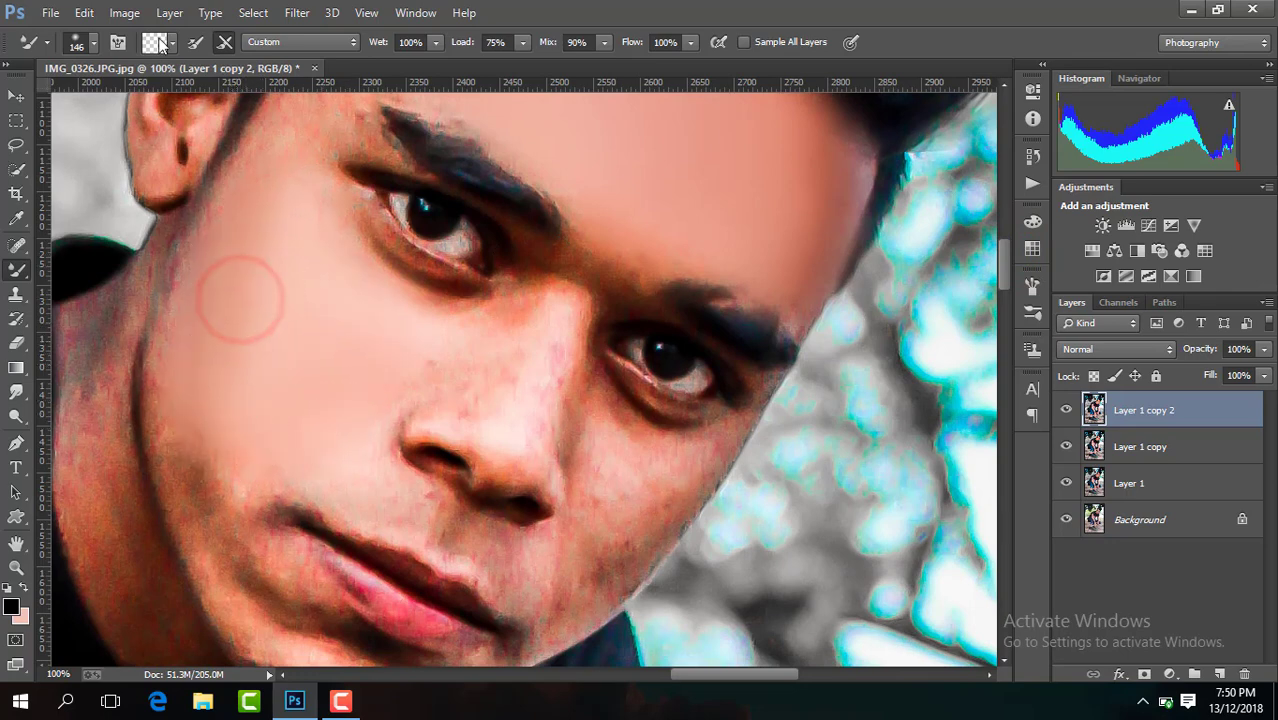
Step: Shrink the brush and dab smooth the forehead, temple and skin beside the left eyebrow
{"action": "left_click", "coordinate": [93, 43]}
{"action": "left_click", "coordinate": [148, 103]}
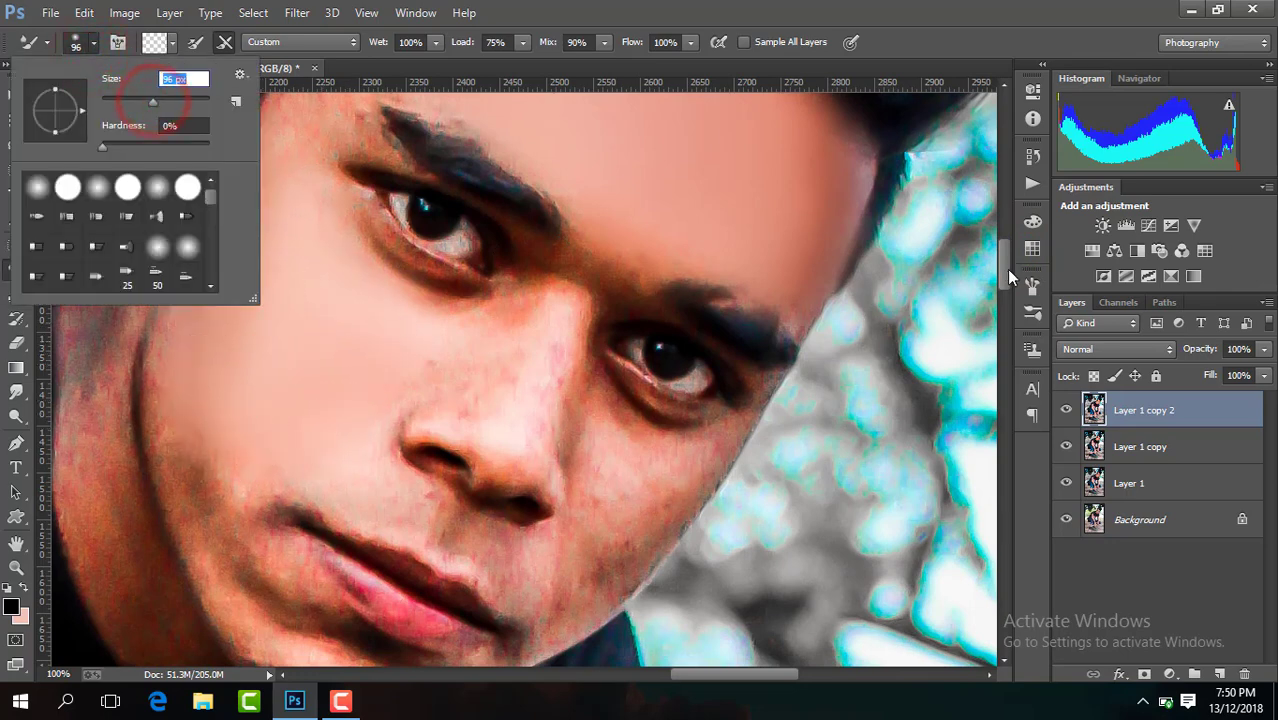
{"action": "left_click_drag", "start_coordinate": [1006, 269], "coordinate": [1003, 250]}
{"action": "left_click", "coordinate": [433, 188]}
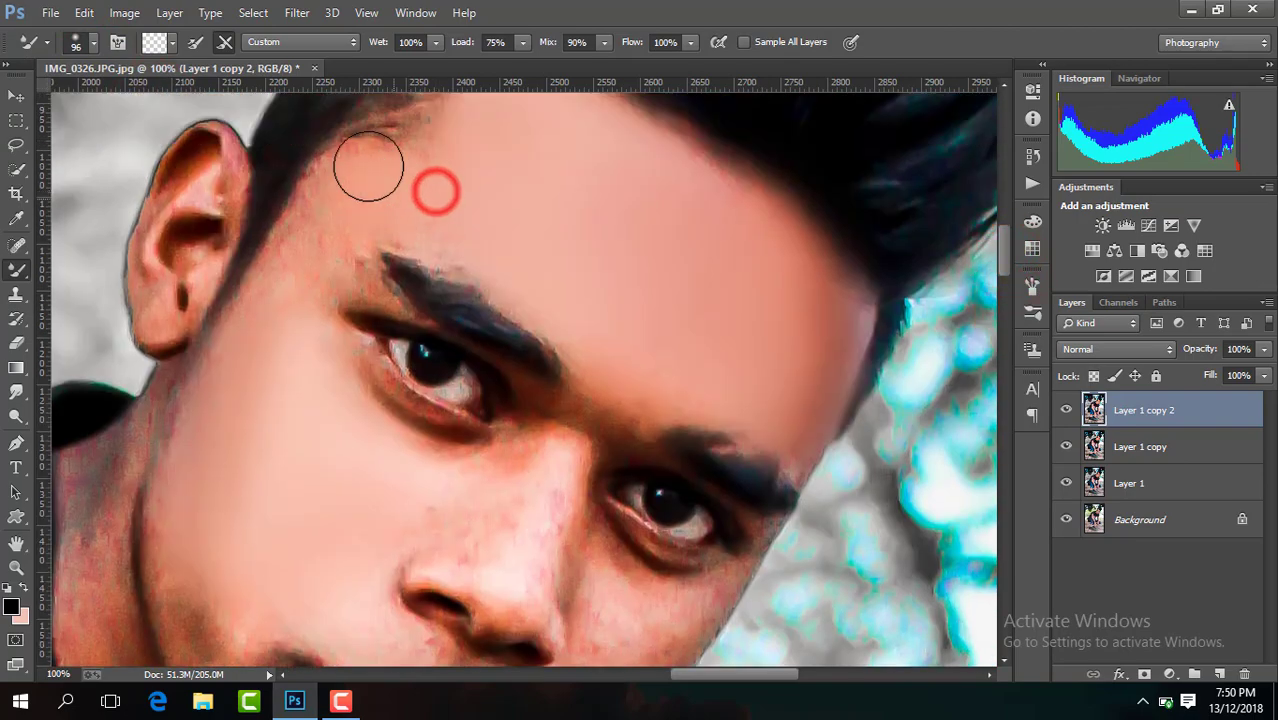
{"action": "left_click", "coordinate": [320, 252]}
{"action": "left_click", "coordinate": [328, 217]}
{"action": "left_click", "coordinate": [248, 382]}
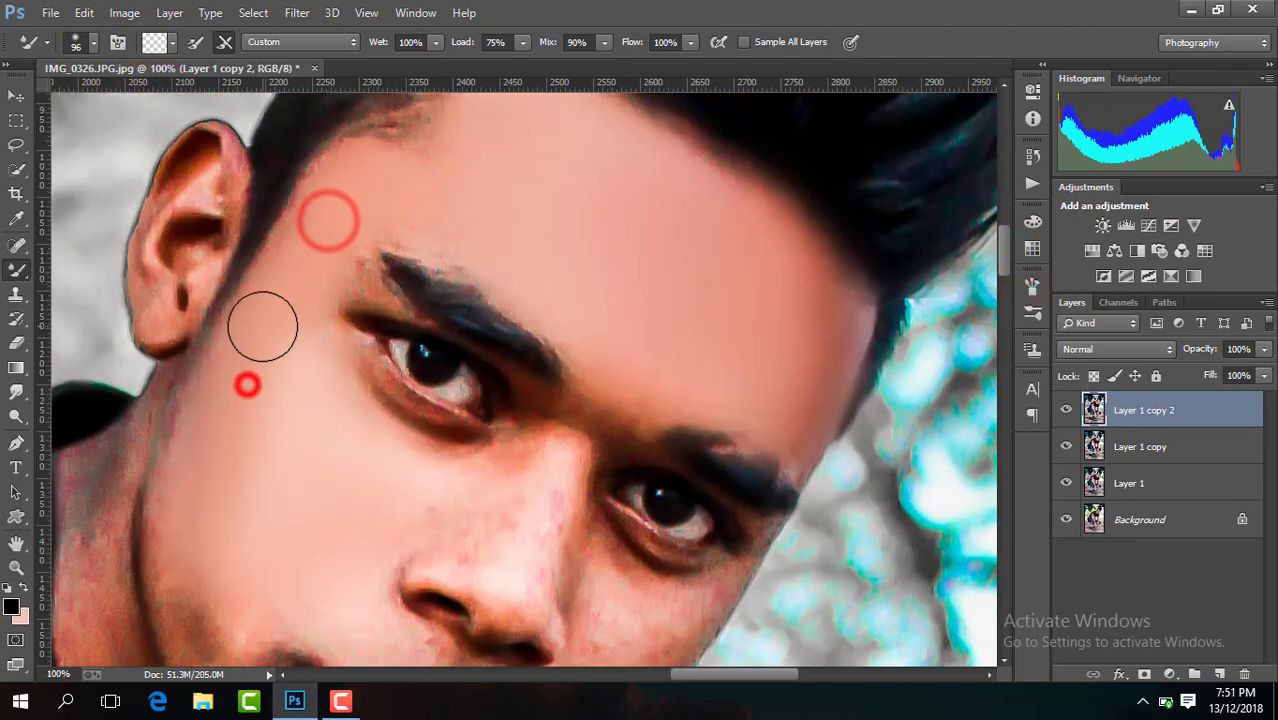
{"action": "left_click", "coordinate": [440, 181]}
{"action": "left_click", "coordinate": [428, 193]}
{"action": "left_click", "coordinate": [346, 206]}
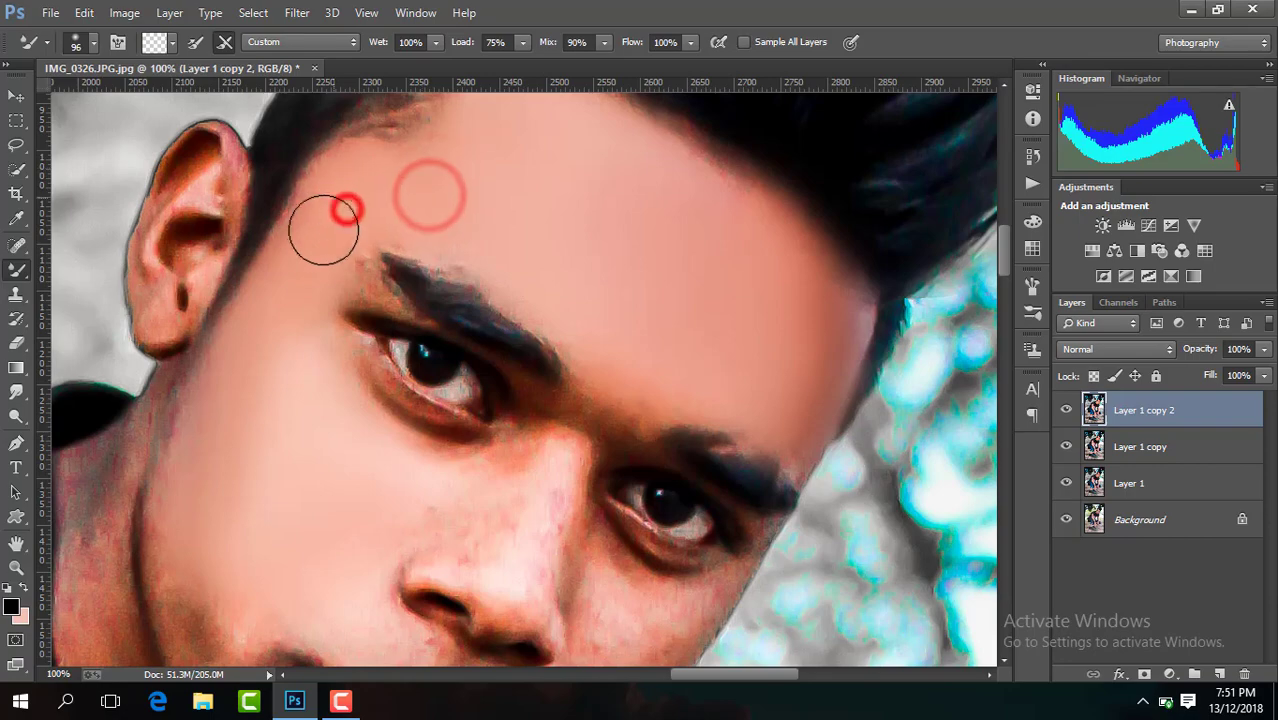
Step: Smooth the nose, the skin under the left eye, beside the left nostril and the left cheek
{"action": "left_click_drag", "start_coordinate": [1000, 265], "coordinate": [1003, 290]}
{"action": "left_click", "coordinate": [500, 318]}
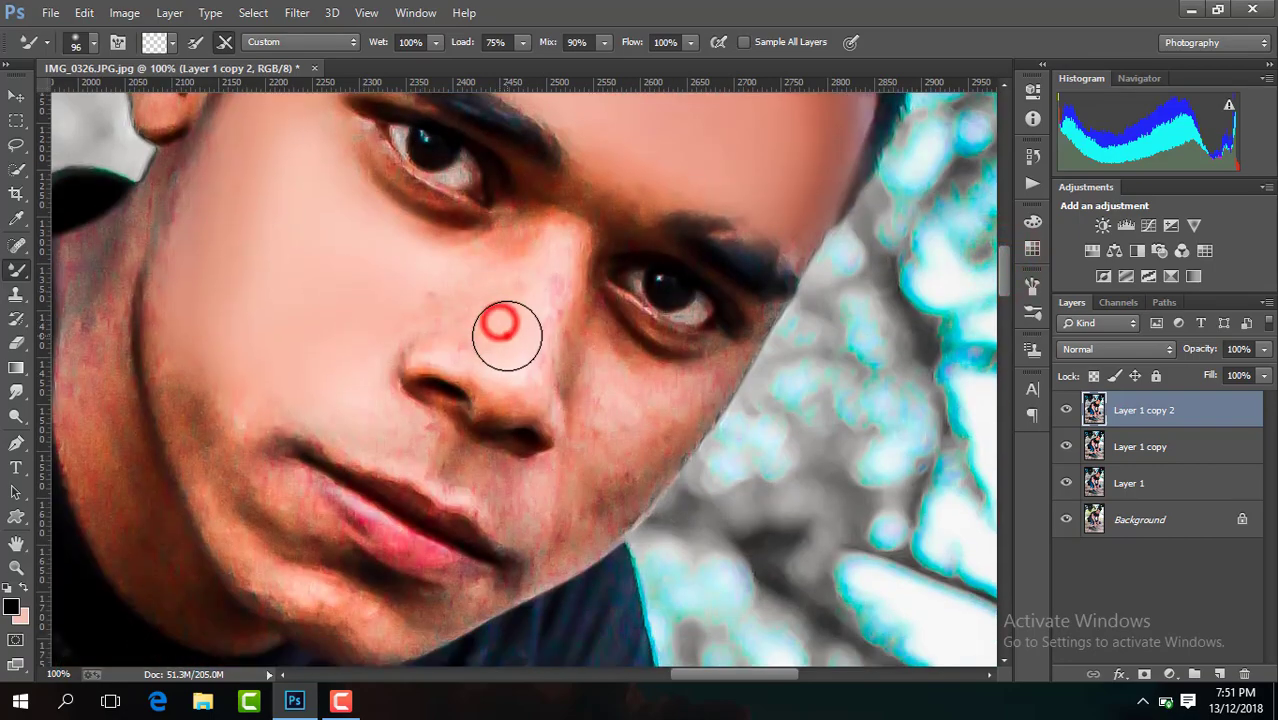
{"action": "left_click", "coordinate": [533, 240]}
{"action": "left_click", "coordinate": [437, 260]}
{"action": "left_click", "coordinate": [410, 234]}
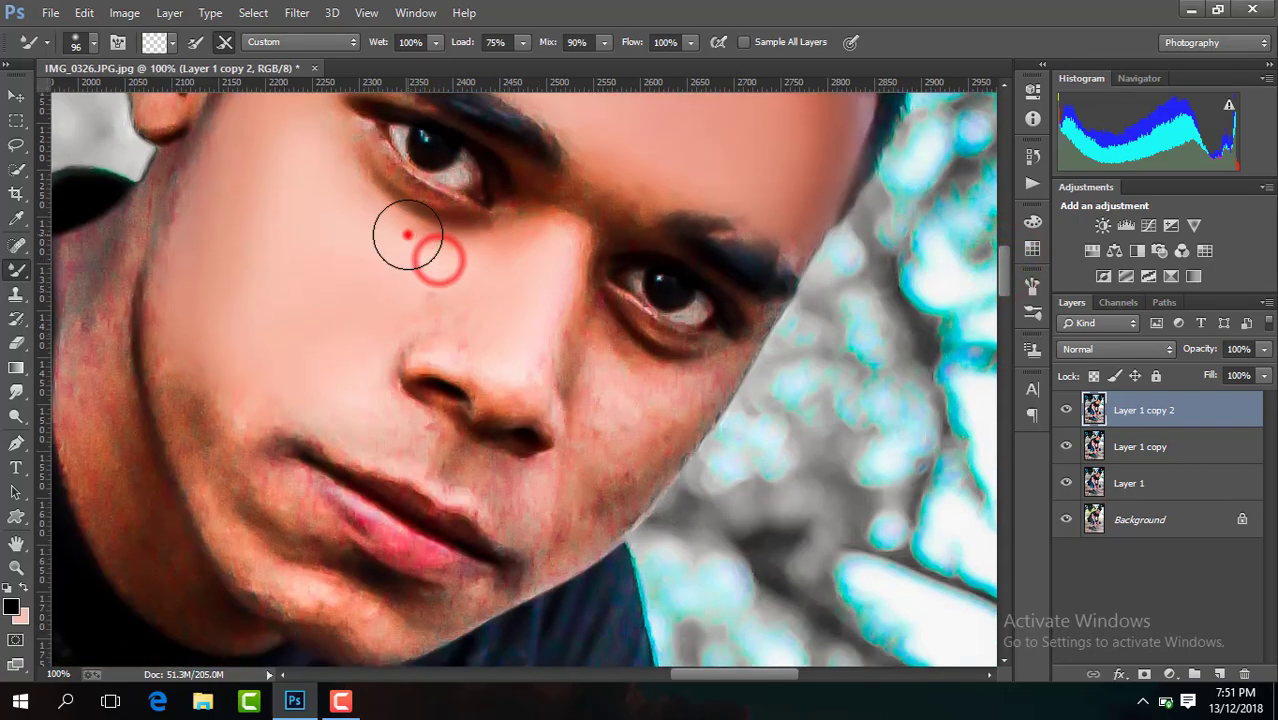
{"action": "left_click", "coordinate": [355, 180]}
{"action": "left_click", "coordinate": [461, 303]}
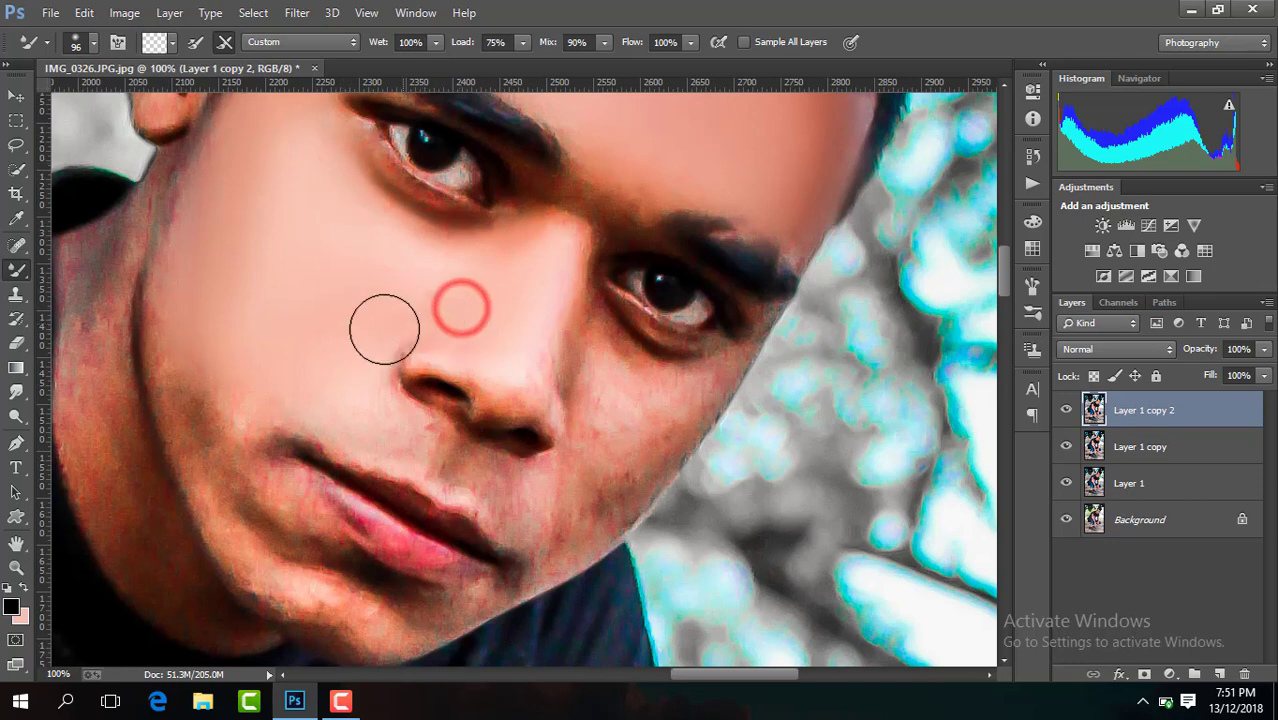
{"action": "left_click", "coordinate": [389, 411]}
{"action": "left_click", "coordinate": [194, 342]}
Step: Smooth the right cheek, the skin beside the nose and under the right eye
{"action": "left_click", "coordinate": [630, 411]}
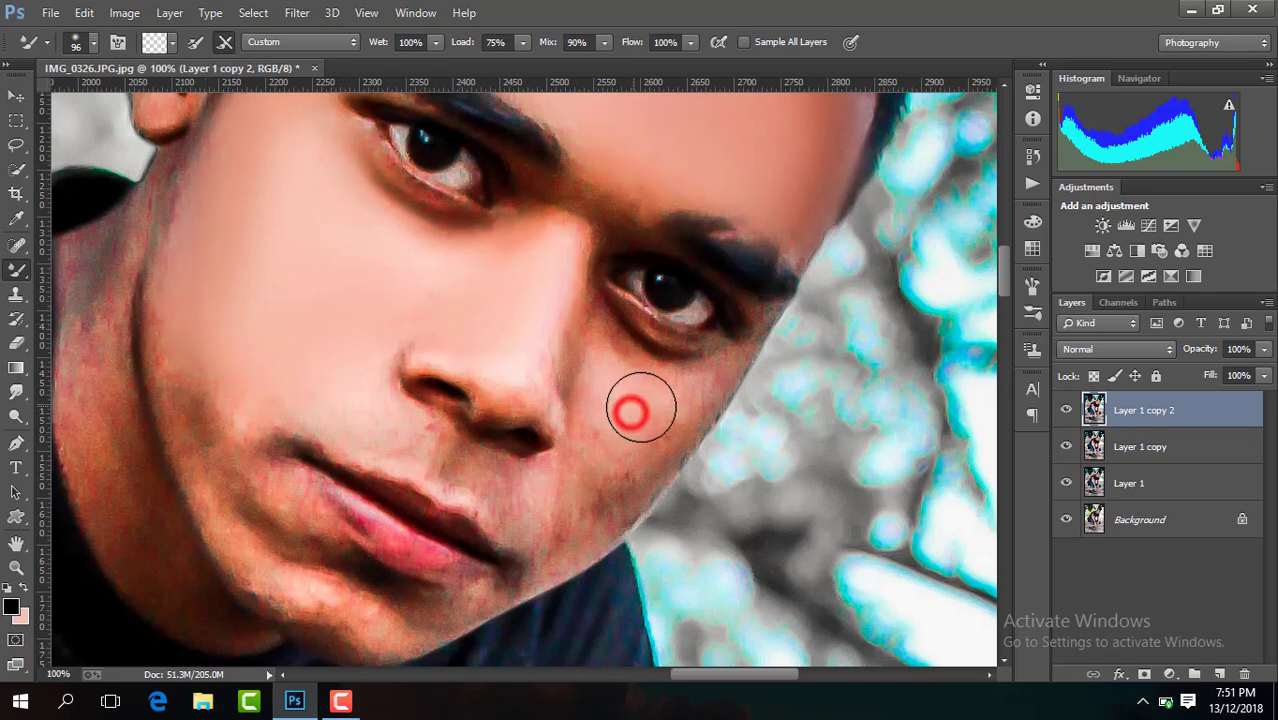
{"action": "left_click", "coordinate": [630, 432]}
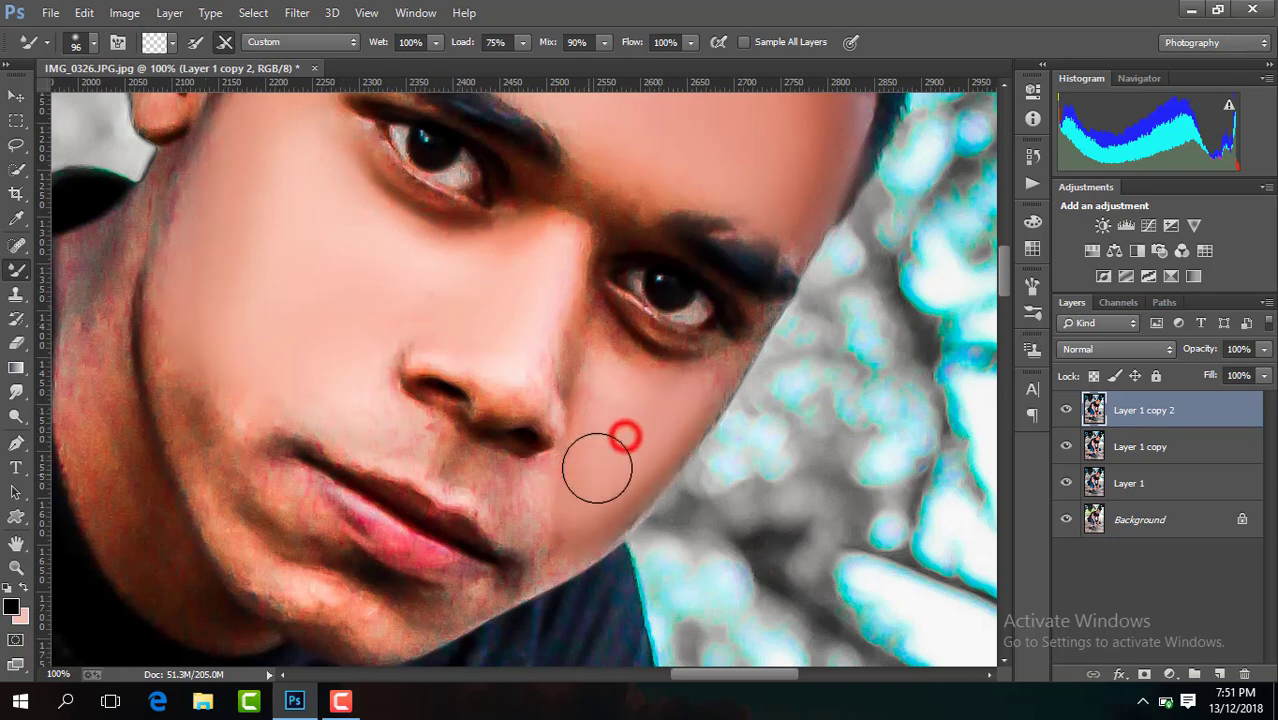
{"action": "left_click", "coordinate": [554, 342]}
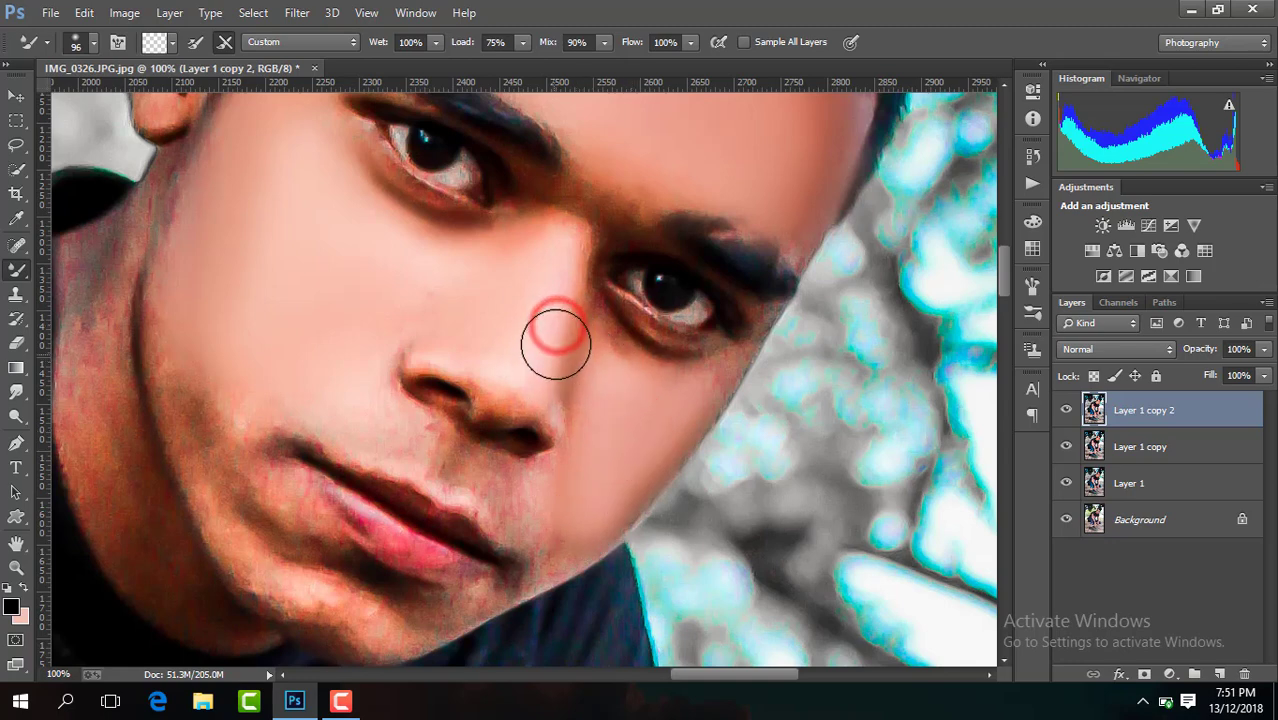
{"action": "left_click", "coordinate": [524, 348]}
{"action": "left_click", "coordinate": [614, 391]}
{"action": "left_click", "coordinate": [666, 364]}
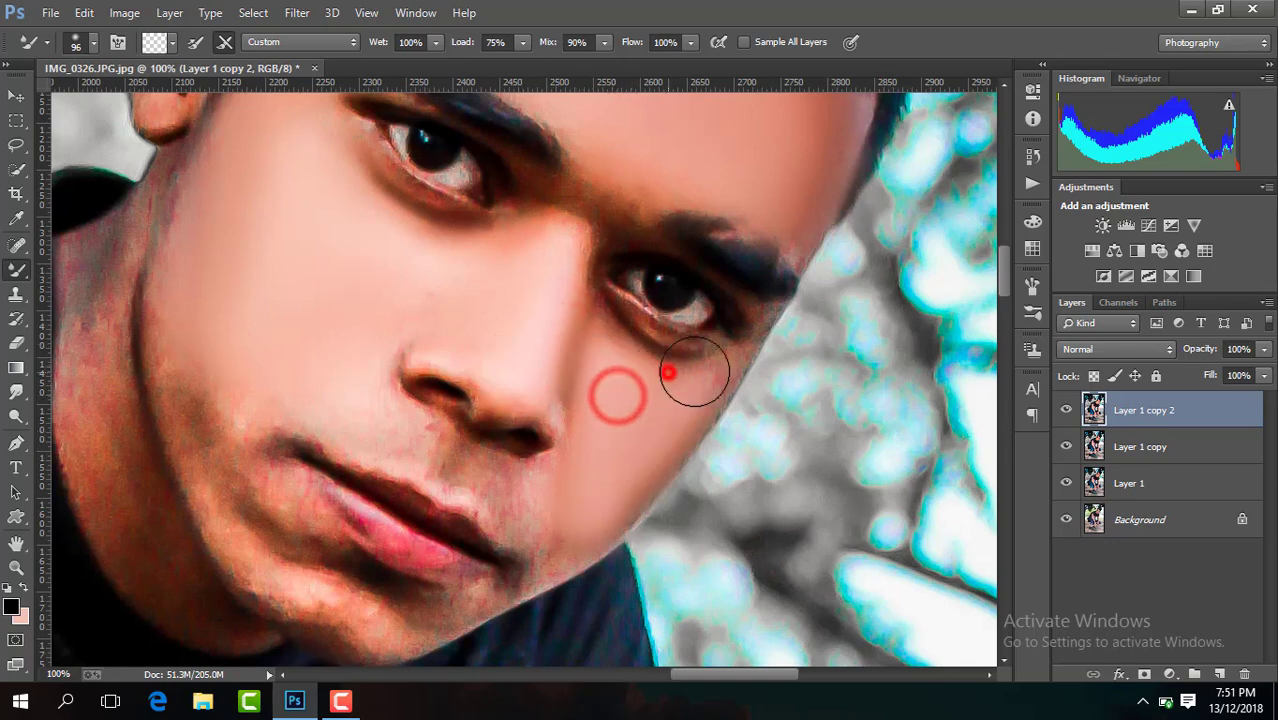
{"action": "left_click", "coordinate": [682, 403]}
{"action": "left_click", "coordinate": [666, 362]}
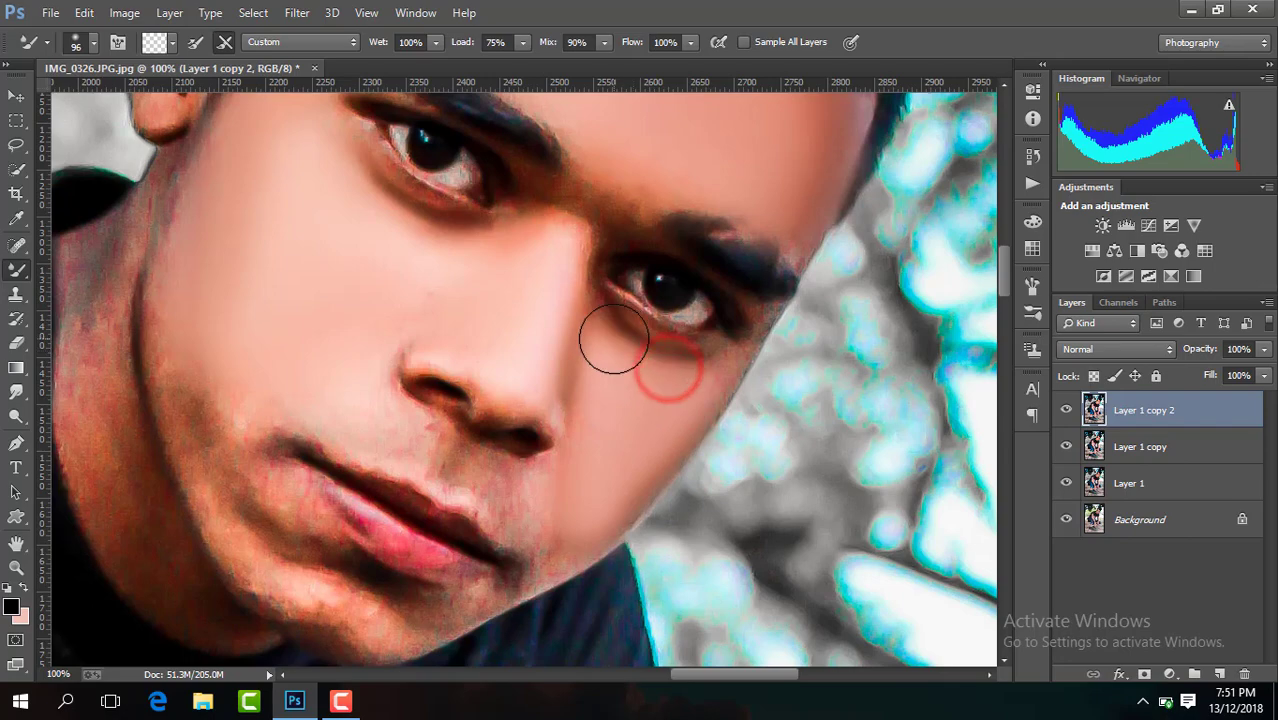
{"action": "left_click", "coordinate": [612, 459]}
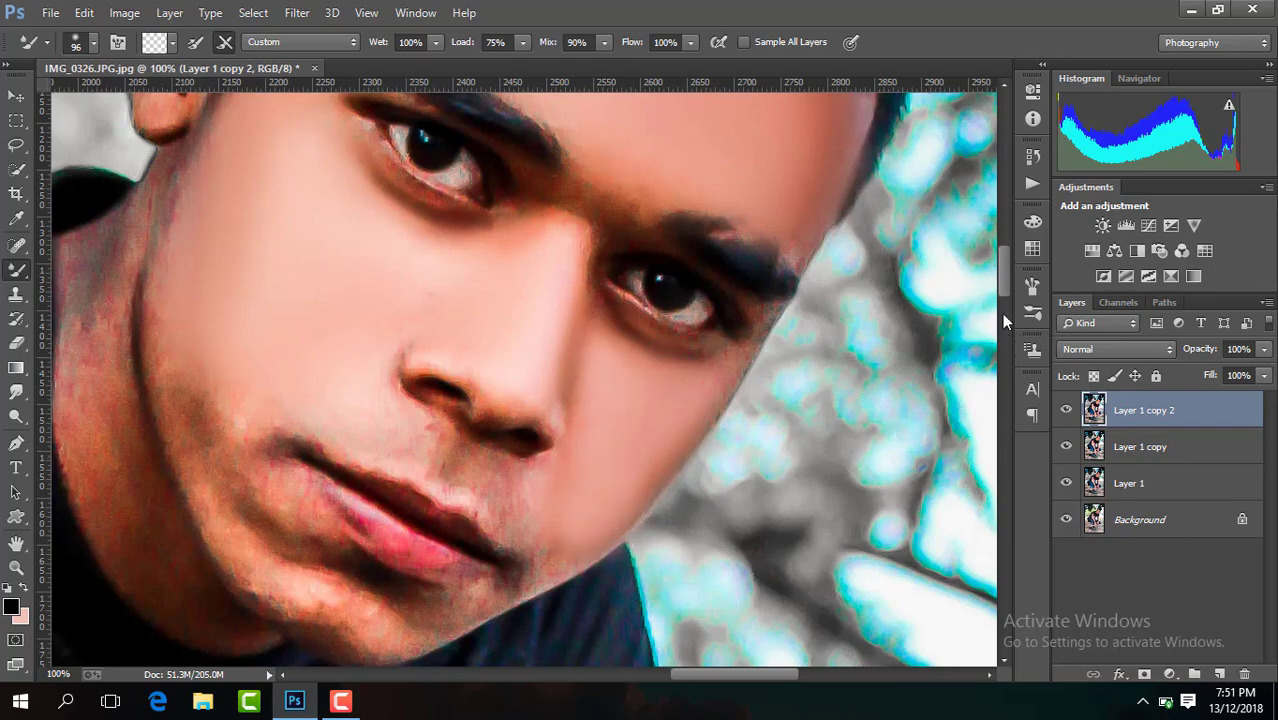
Step: Blend the left cheek and the skin beside the lips smooth
{"action": "left_click_drag", "start_coordinate": [1003, 298], "coordinate": [1003, 300]}
{"action": "left_click", "coordinate": [200, 286]}
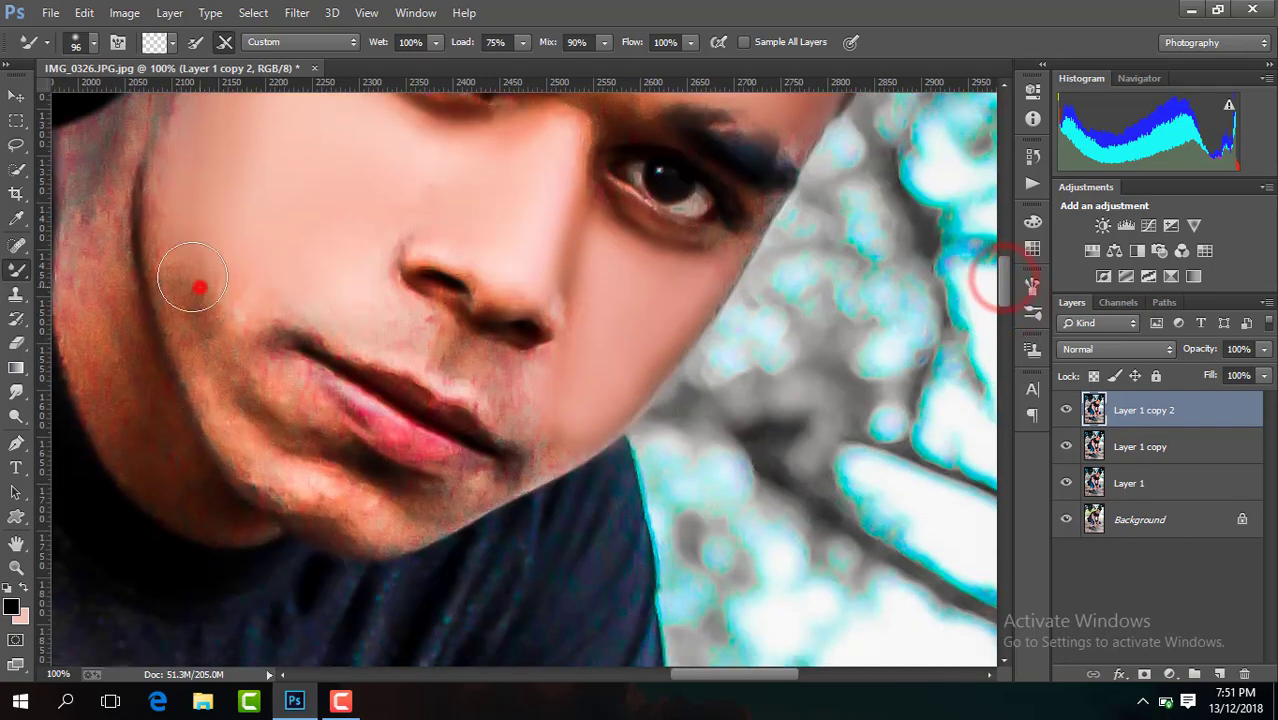
{"action": "left_click", "coordinate": [240, 368]}
{"action": "left_click", "coordinate": [283, 424]}
{"action": "left_click", "coordinate": [251, 406]}
{"action": "left_click", "coordinate": [219, 295]}
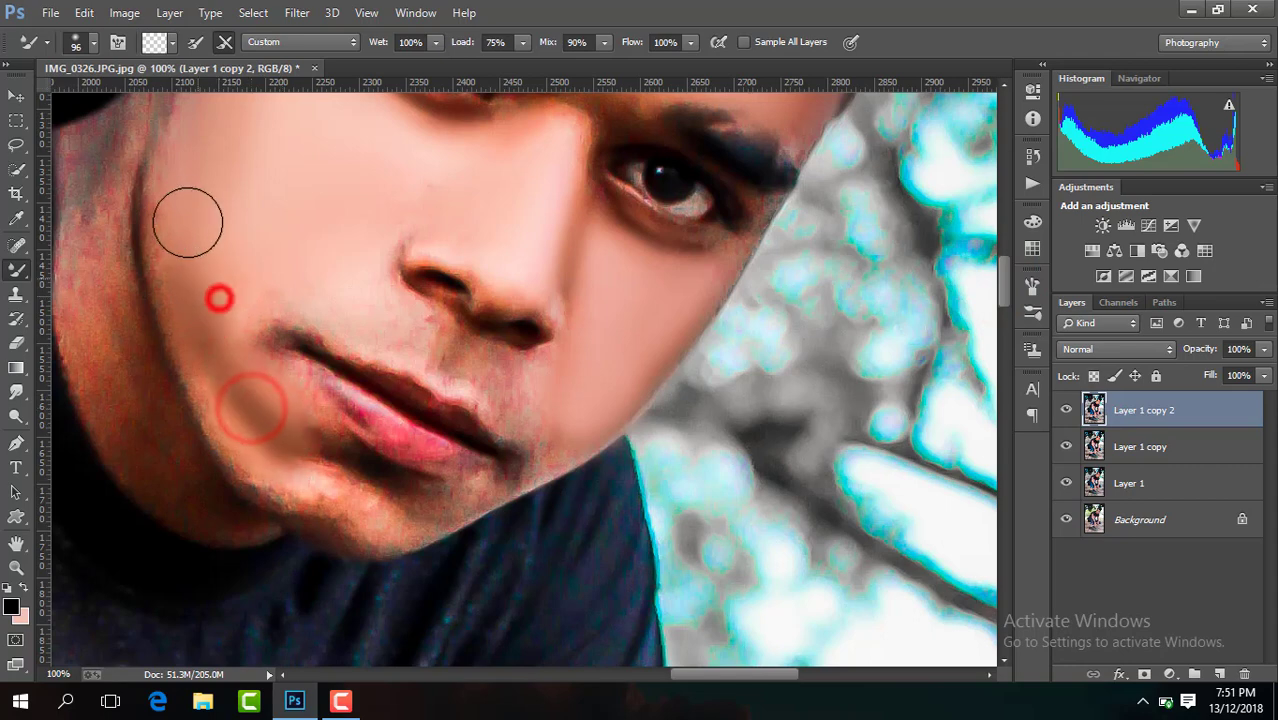
{"action": "left_click", "coordinate": [185, 215]}
{"action": "left_click", "coordinate": [251, 262]}
Step: Smooth the chin, jaw and remaining cheek patches
{"action": "left_click", "coordinate": [342, 496]}
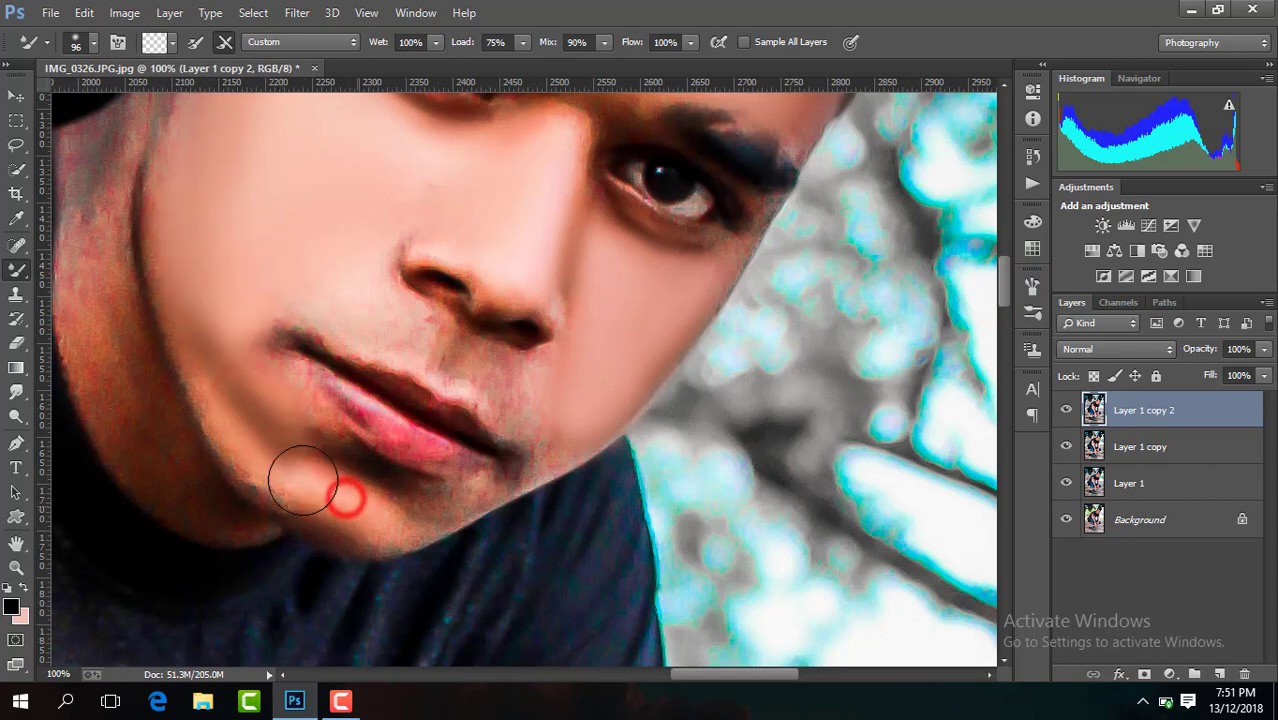
{"action": "left_click", "coordinate": [303, 481]}
{"action": "left_click_drag", "start_coordinate": [285, 434], "coordinate": [265, 446]}
{"action": "left_click", "coordinate": [222, 274]}
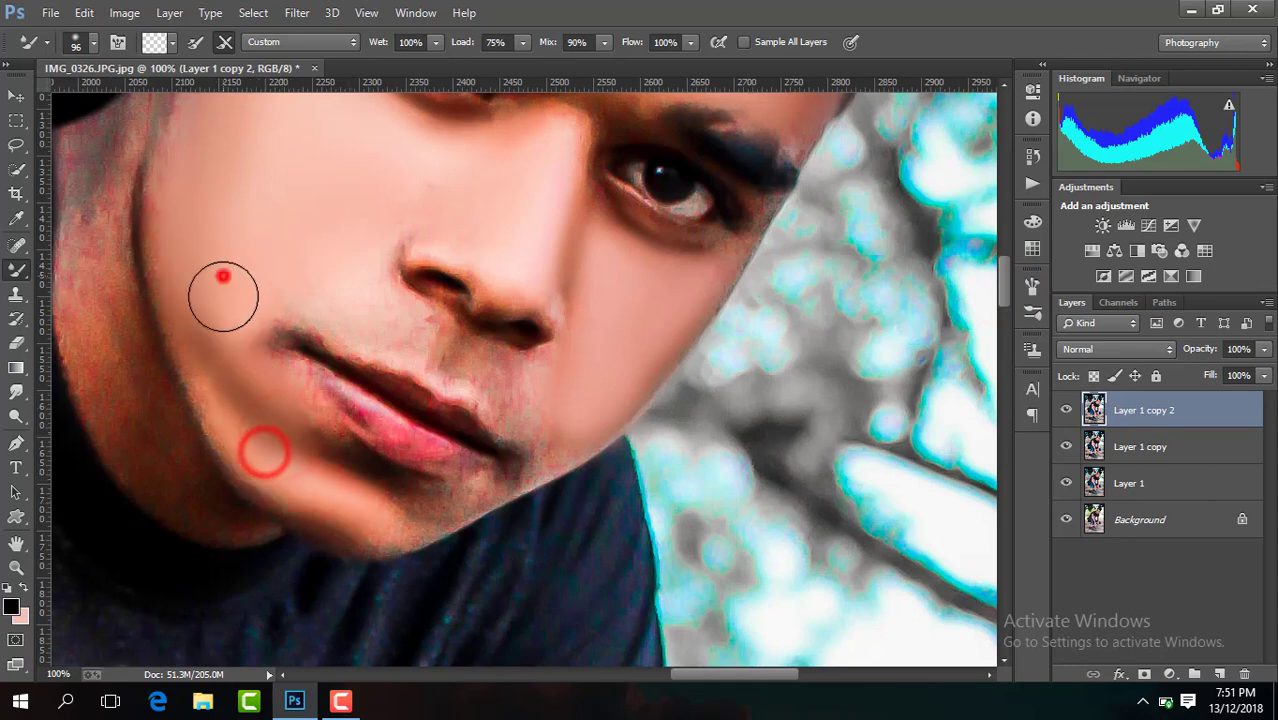
{"action": "left_click", "coordinate": [228, 345]}
{"action": "left_click", "coordinate": [194, 285]}
Step: Reduce the brush from 96 to 66 and smooth the jawline, chin and upper cheek
{"action": "left_click", "coordinate": [93, 43]}
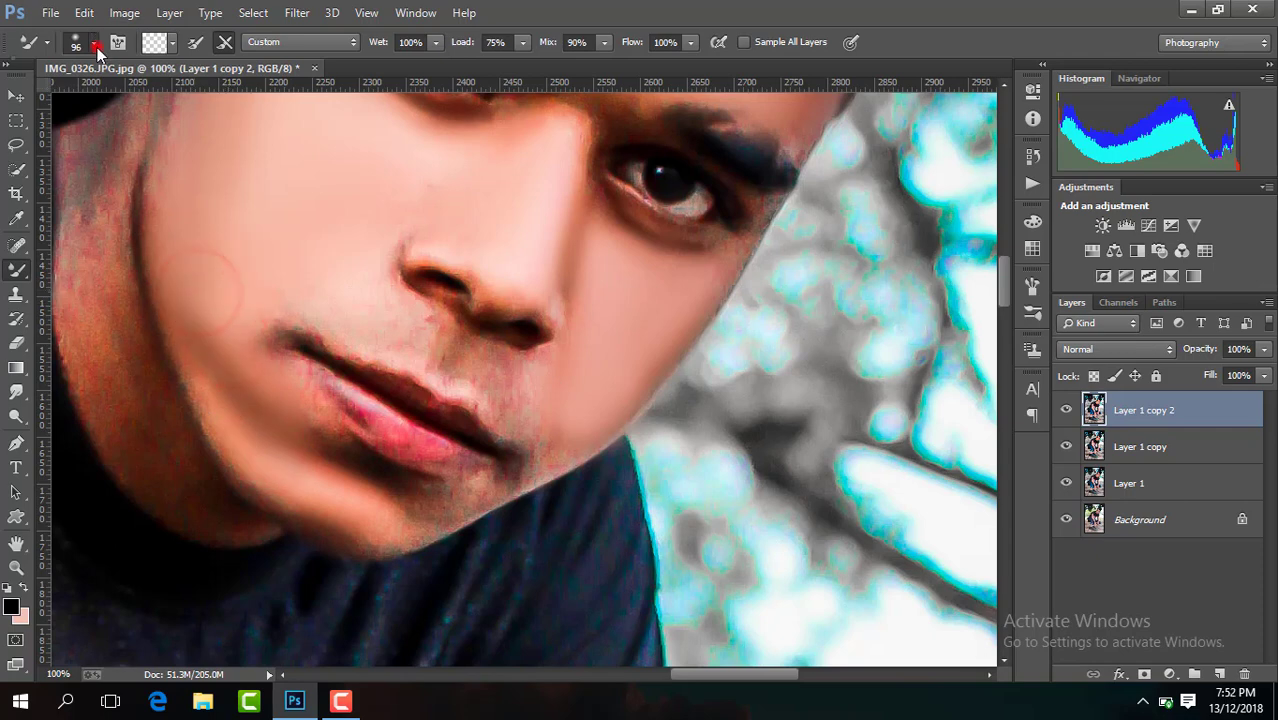
{"action": "left_click_drag", "start_coordinate": [139, 104], "coordinate": [128, 104]}
{"action": "left_click", "coordinate": [543, 377]}
{"action": "left_click", "coordinate": [562, 435]}
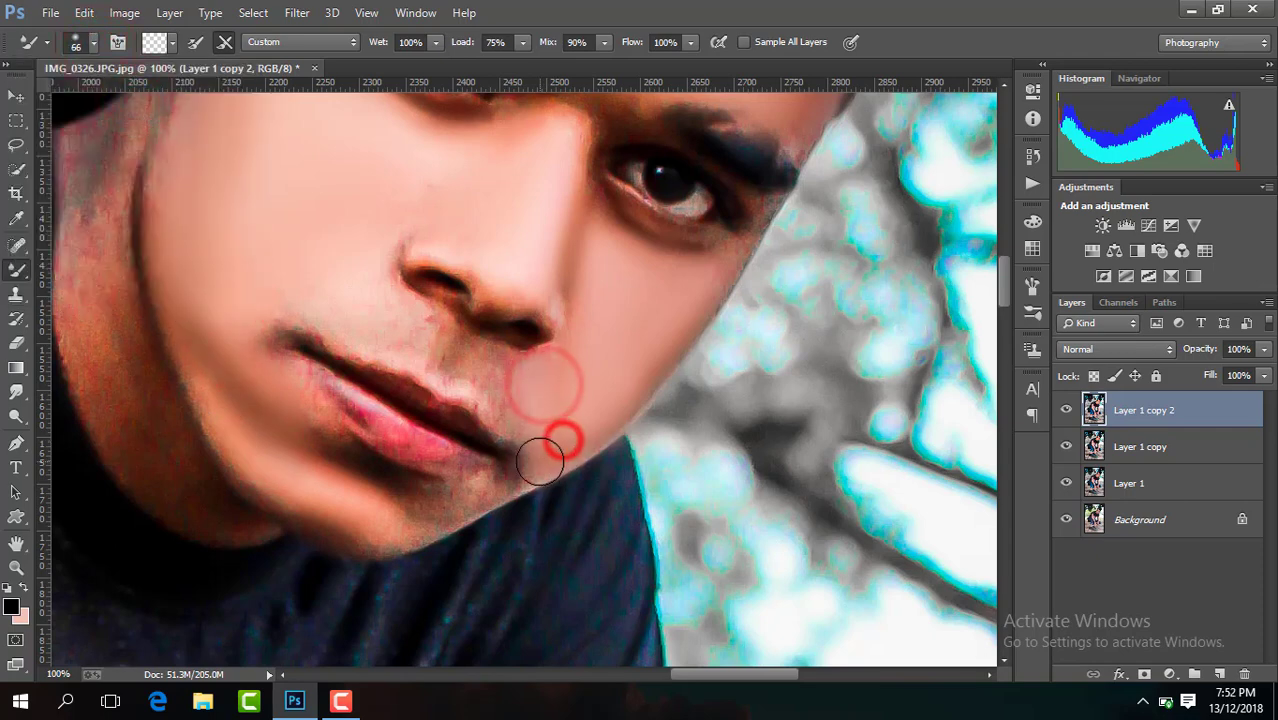
{"action": "left_click", "coordinate": [412, 525]}
{"action": "left_click", "coordinate": [368, 531]}
{"action": "left_click", "coordinate": [331, 508]}
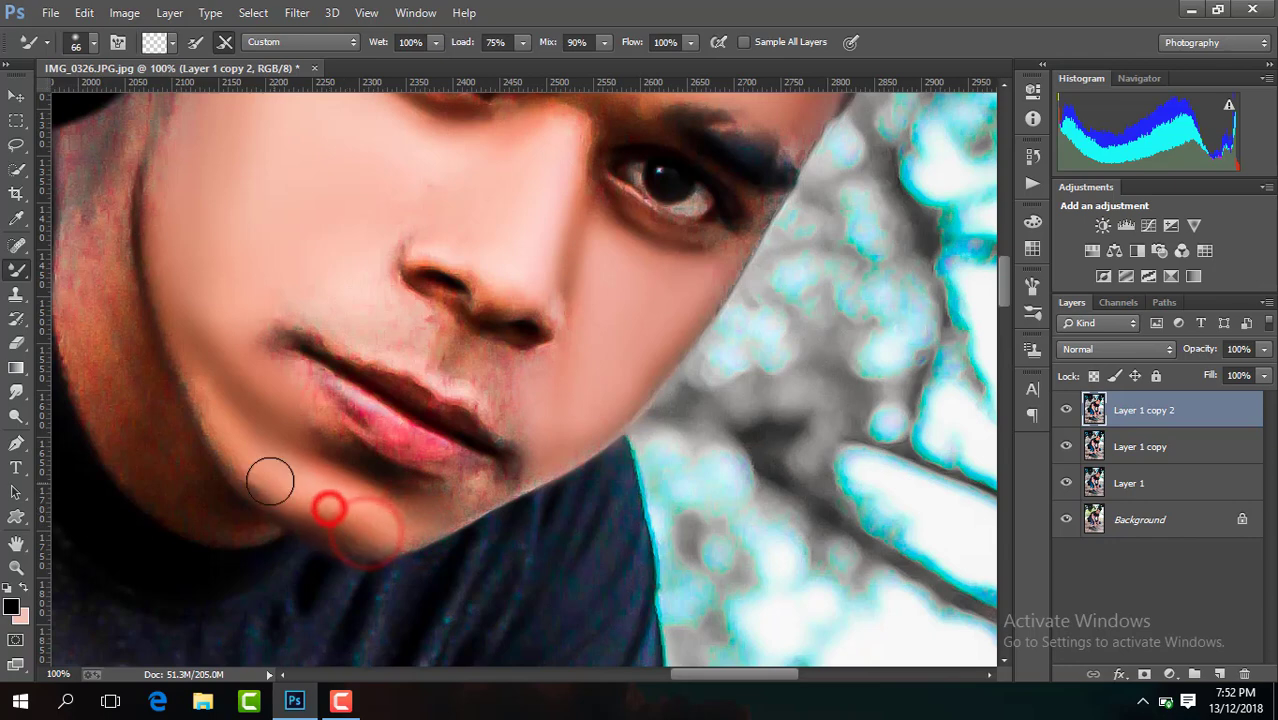
{"action": "left_click", "coordinate": [270, 482]}
{"action": "left_click", "coordinate": [225, 414]}
{"action": "left_click", "coordinate": [314, 426]}
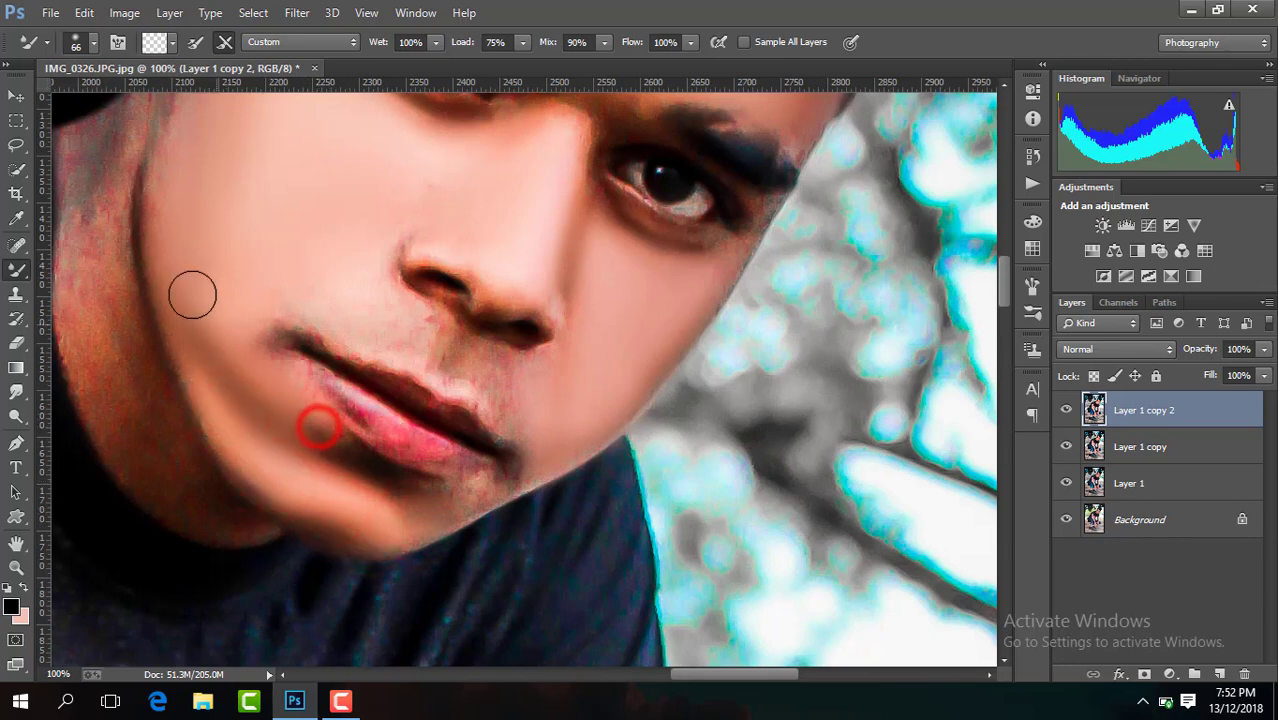
{"action": "left_click", "coordinate": [184, 288]}
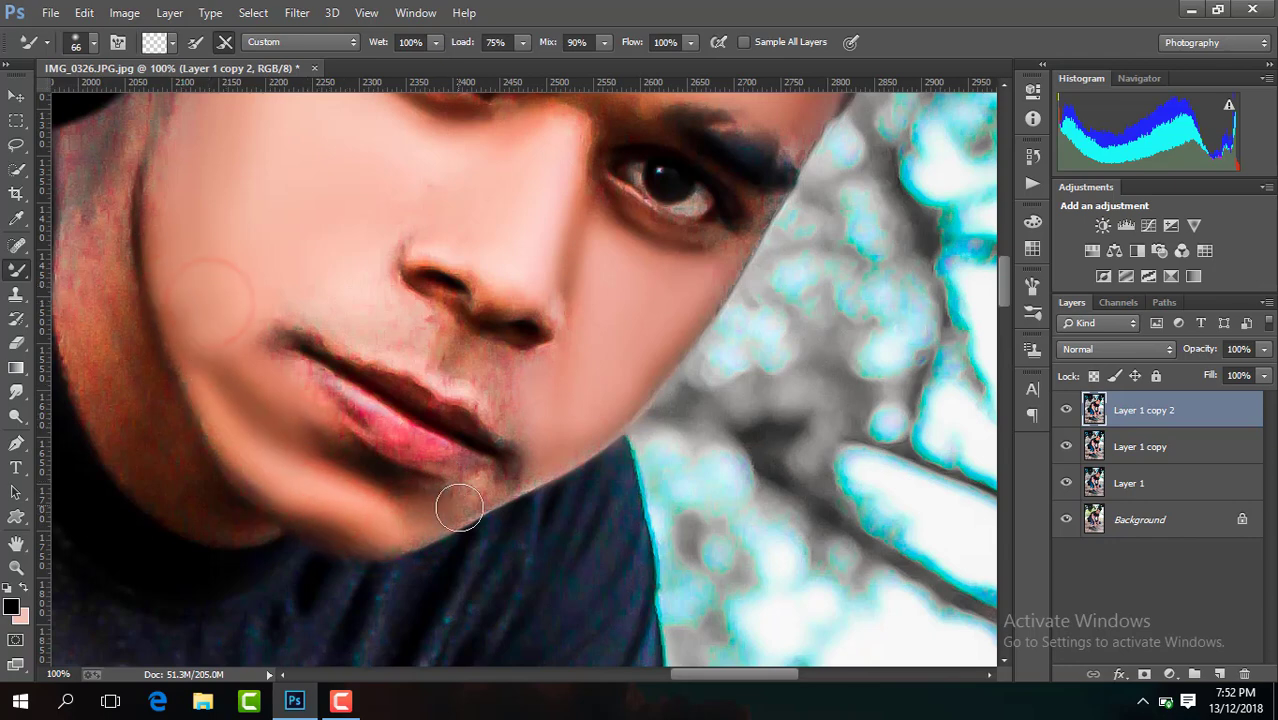
Step: Set the Mixer Brush to 82 and smooth the neck and lower jaw skin
{"action": "key", "text": "ctrl+minus"}
{"action": "key", "text": "ctrl+minus"}
{"action": "key", "text": "ctrl+minus"}
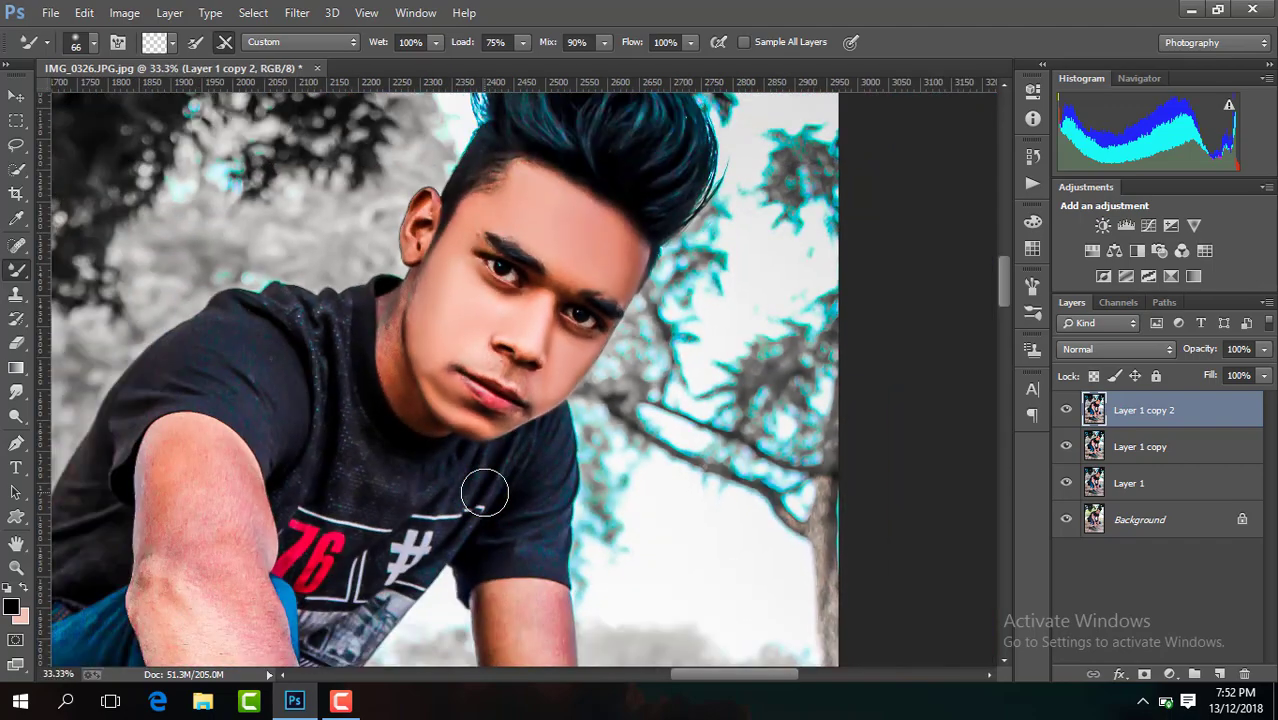
{"action": "key", "text": "ctrl+minus"}
{"action": "key", "text": "ctrl+minus"}
{"action": "key", "text": "ctrl+plus"}
{"action": "key", "text": "ctrl+plus"}
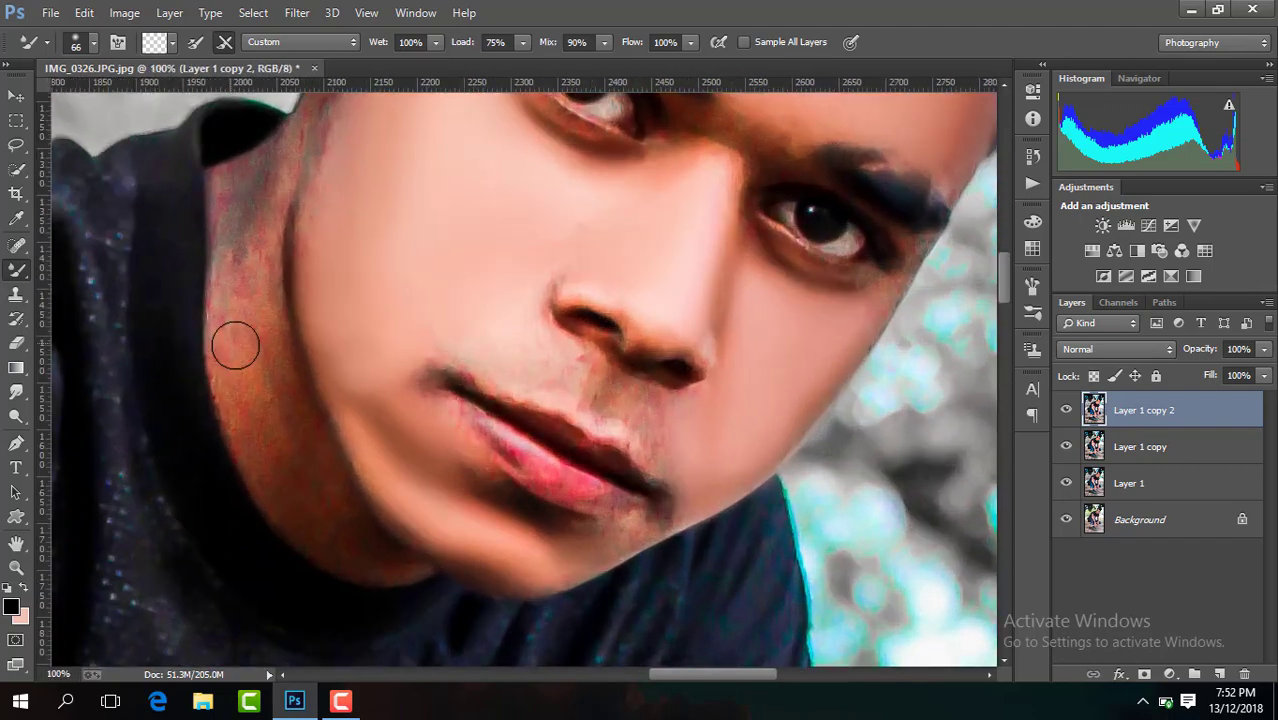
{"action": "left_click", "coordinate": [92, 42]}
{"action": "left_click", "coordinate": [254, 348]}
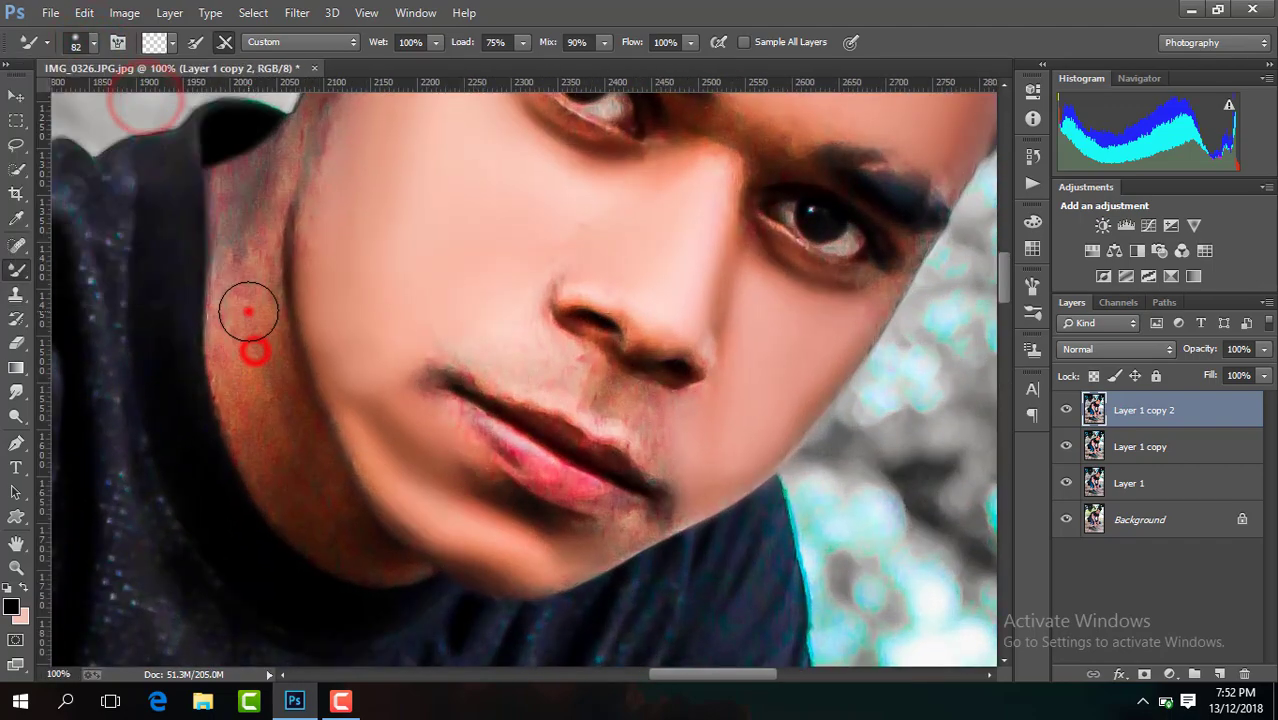
{"action": "mouse_move", "coordinate": [248, 354]}
{"action": "left_mouse_down"}
{"action": "mouse_move", "coordinate": [237, 197]}
{"action": "mouse_move", "coordinate": [240, 365]}
{"action": "mouse_move", "coordinate": [271, 380]}
{"action": "mouse_move", "coordinate": [273, 448]}
{"action": "left_mouse_up"}
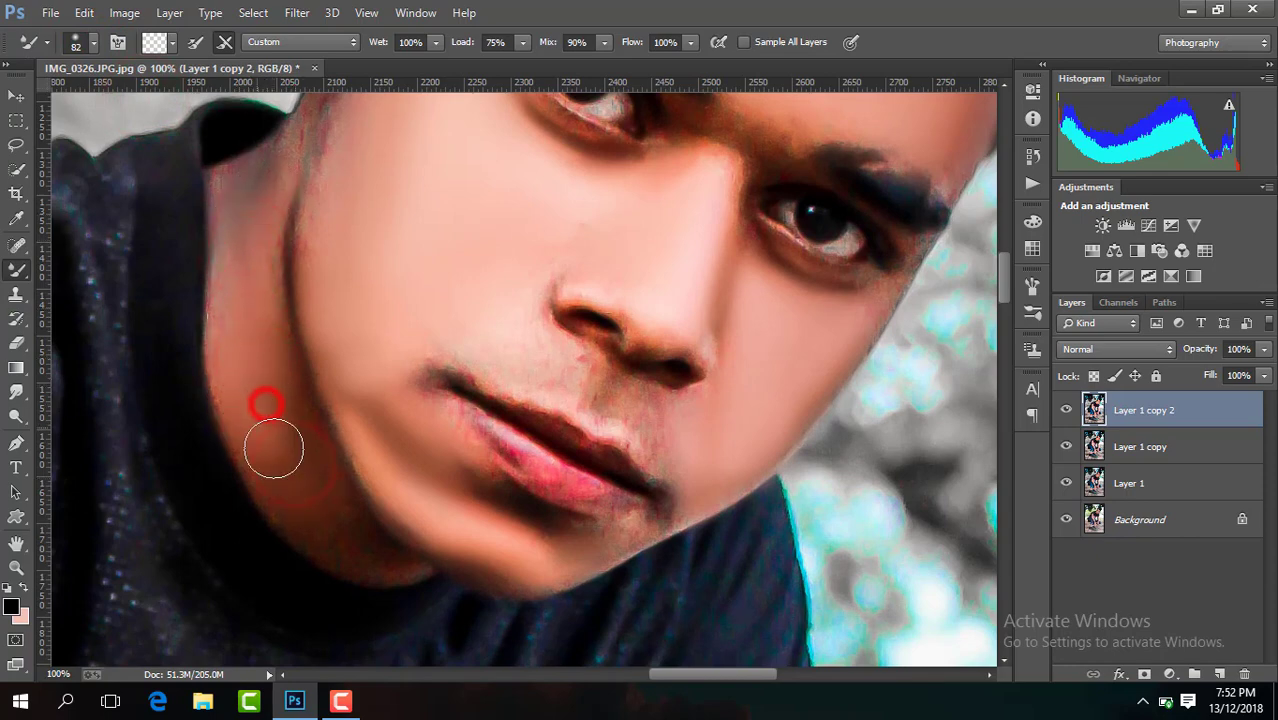
{"action": "left_click_drag", "start_coordinate": [331, 508], "coordinate": [323, 516]}
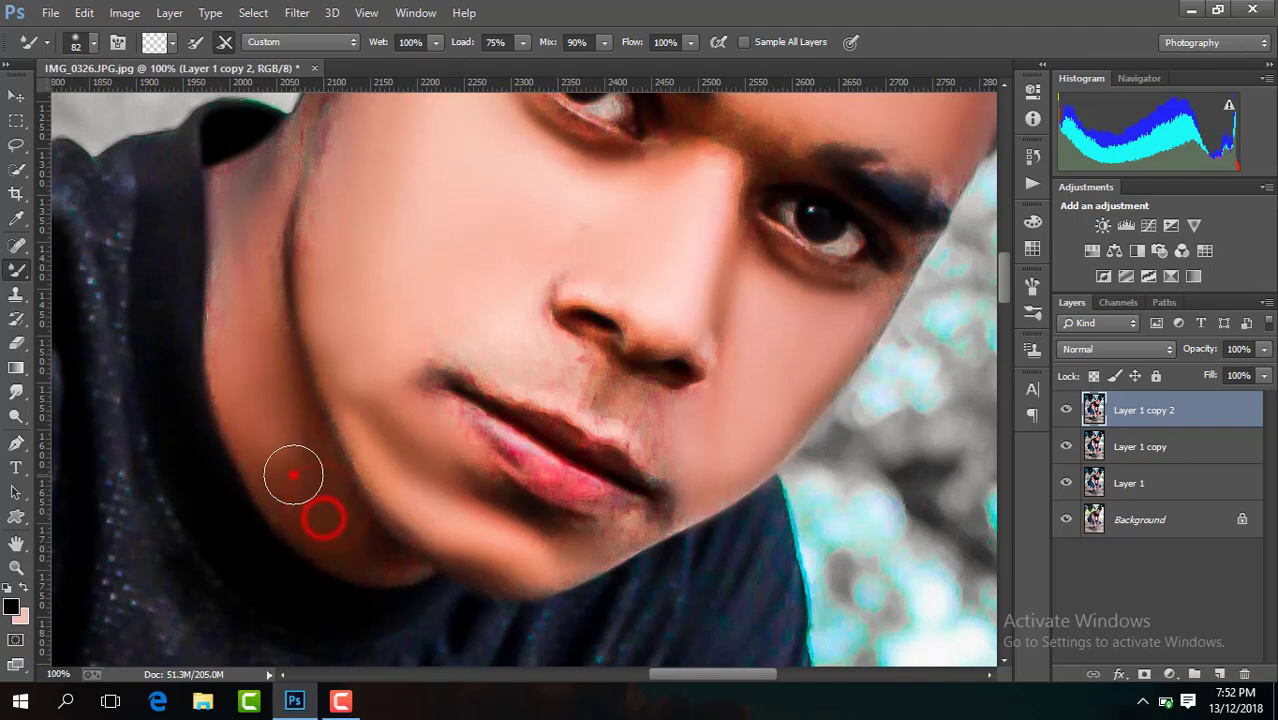
{"action": "left_click_drag", "start_coordinate": [293, 475], "coordinate": [256, 412]}
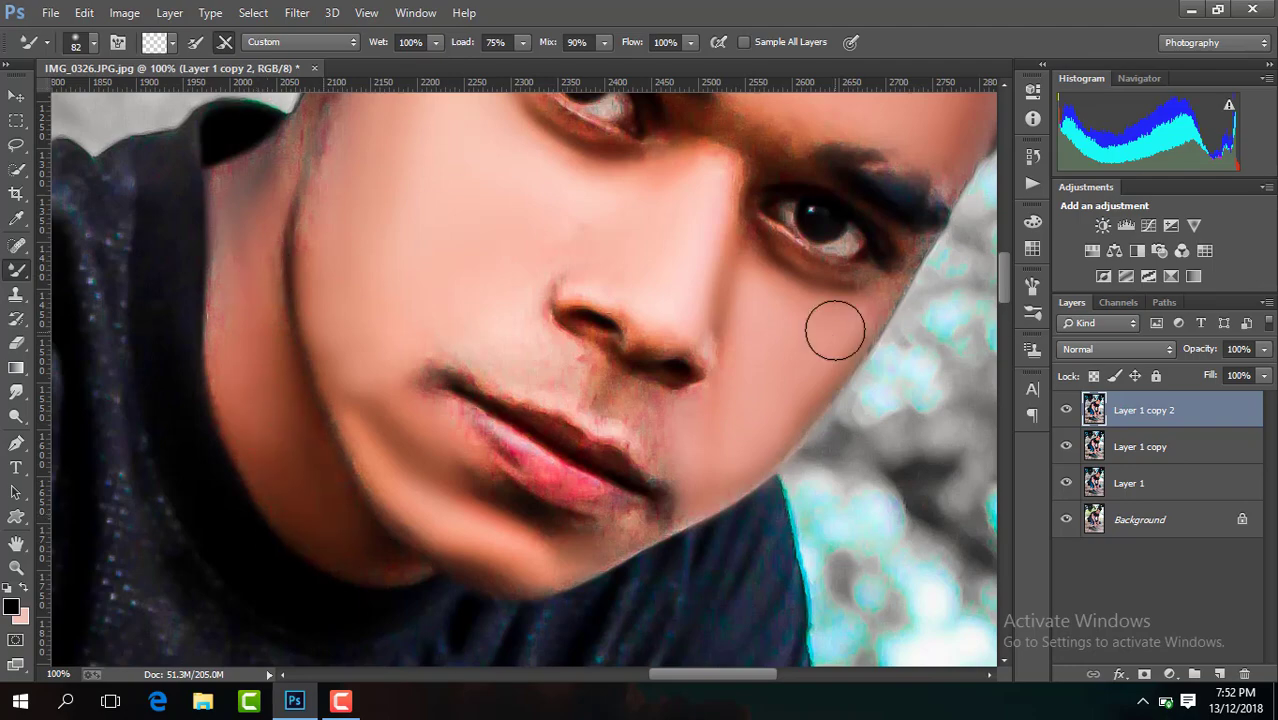
Step: Blend the skin near the ear, then zoom out to 66.7%
{"action": "left_click_drag", "start_coordinate": [835, 330], "coordinate": [870, 294]}
{"action": "left_click_drag", "start_coordinate": [1001, 271], "coordinate": [996, 251]}
{"action": "left_click_drag", "start_coordinate": [348, 183], "coordinate": [314, 308]}
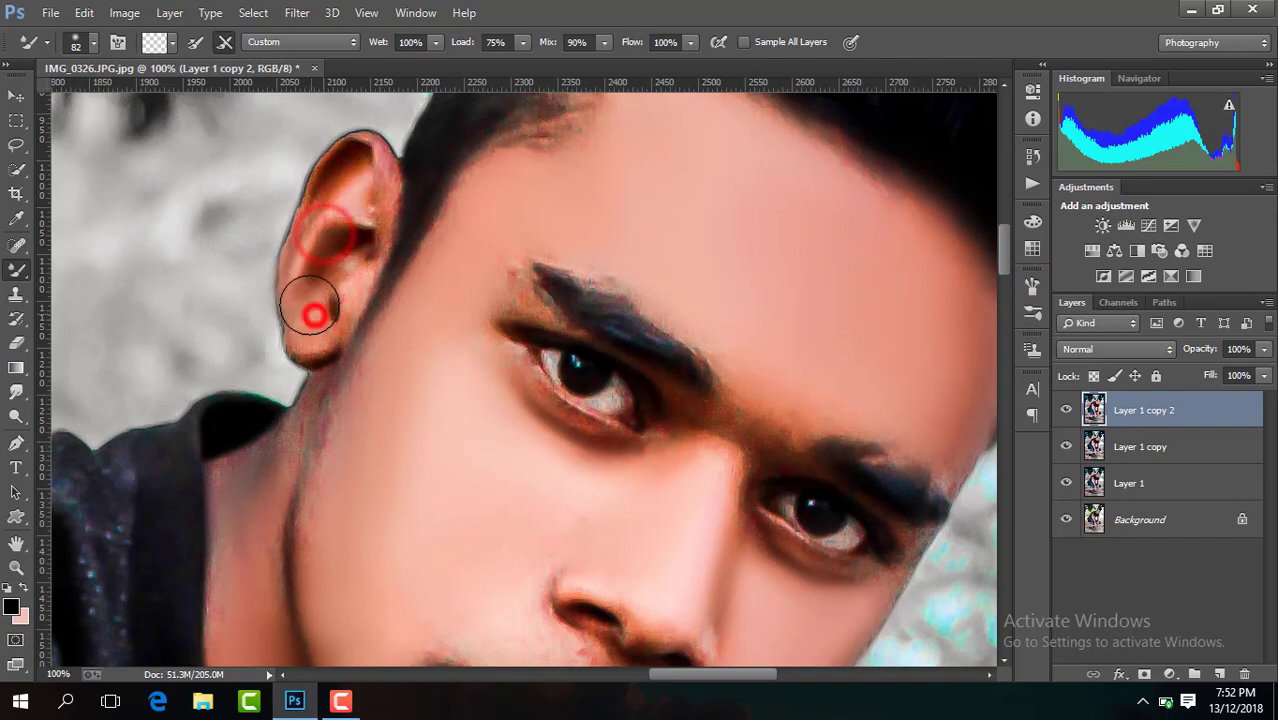
{"action": "key", "text": "ctrl+minus"}
Step: Set the Mixer Brush to 191 px and smooth the upper arm skin
{"action": "left_click_drag", "start_coordinate": [1003, 256], "coordinate": [1005, 358]}
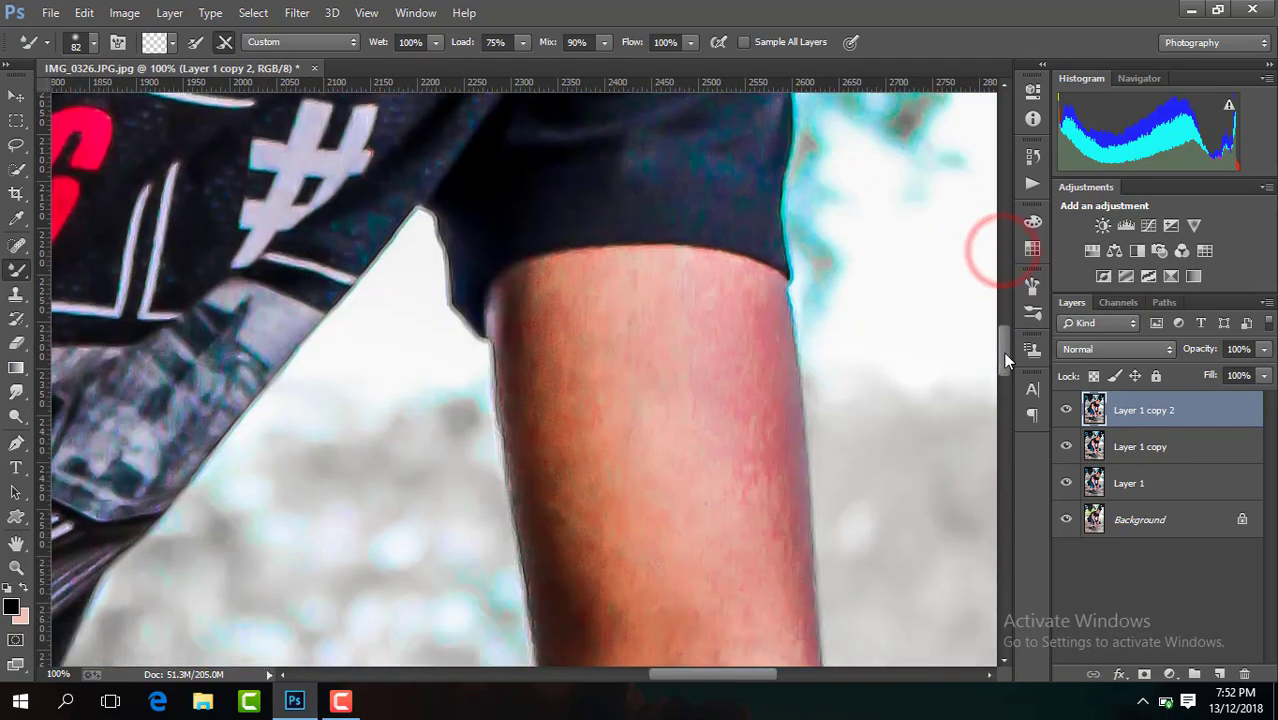
{"action": "left_click_drag", "start_coordinate": [697, 676], "coordinate": [613, 674]}
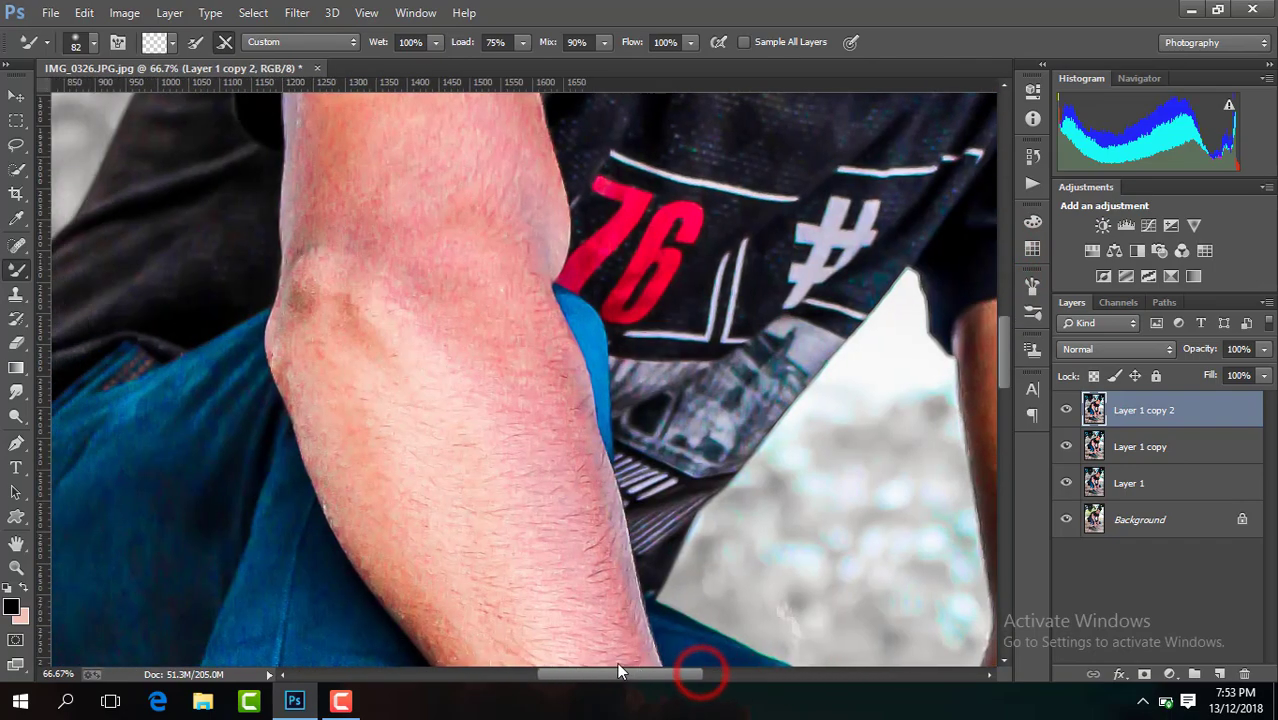
{"action": "left_click_drag", "start_coordinate": [1002, 352], "coordinate": [1000, 310]}
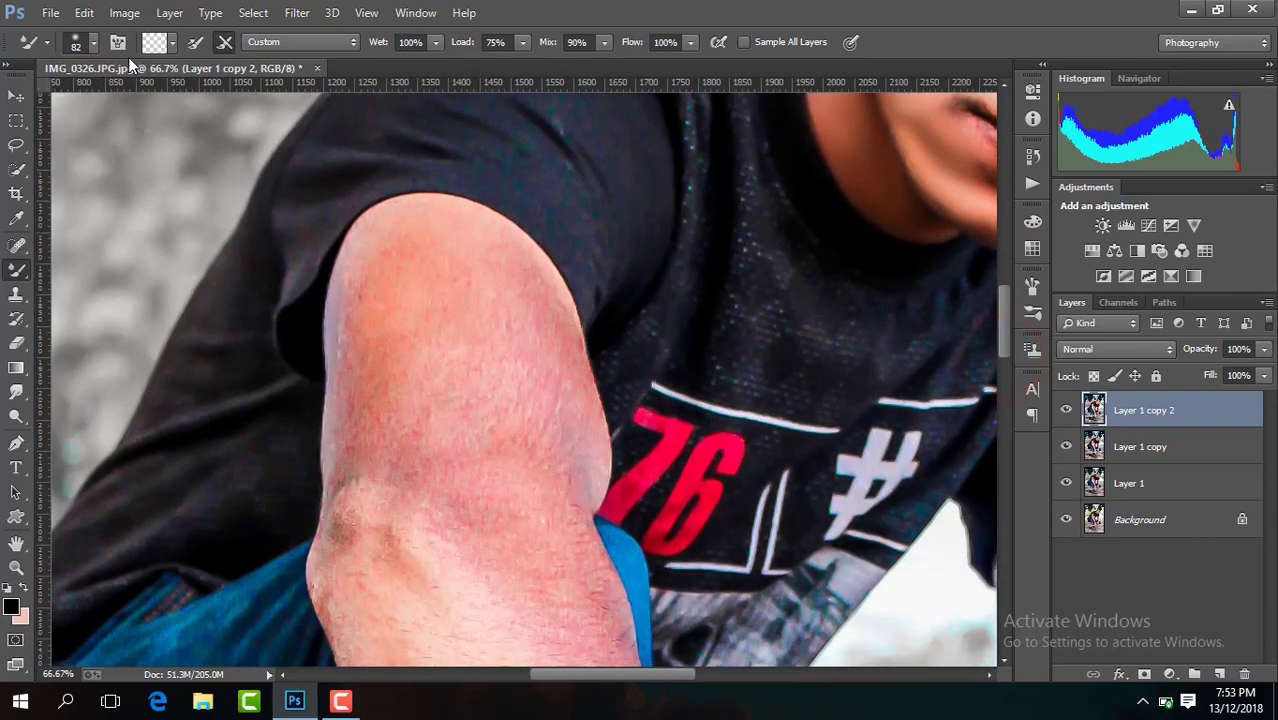
{"action": "left_click", "coordinate": [80, 42]}
{"action": "left_click", "coordinate": [170, 101]}
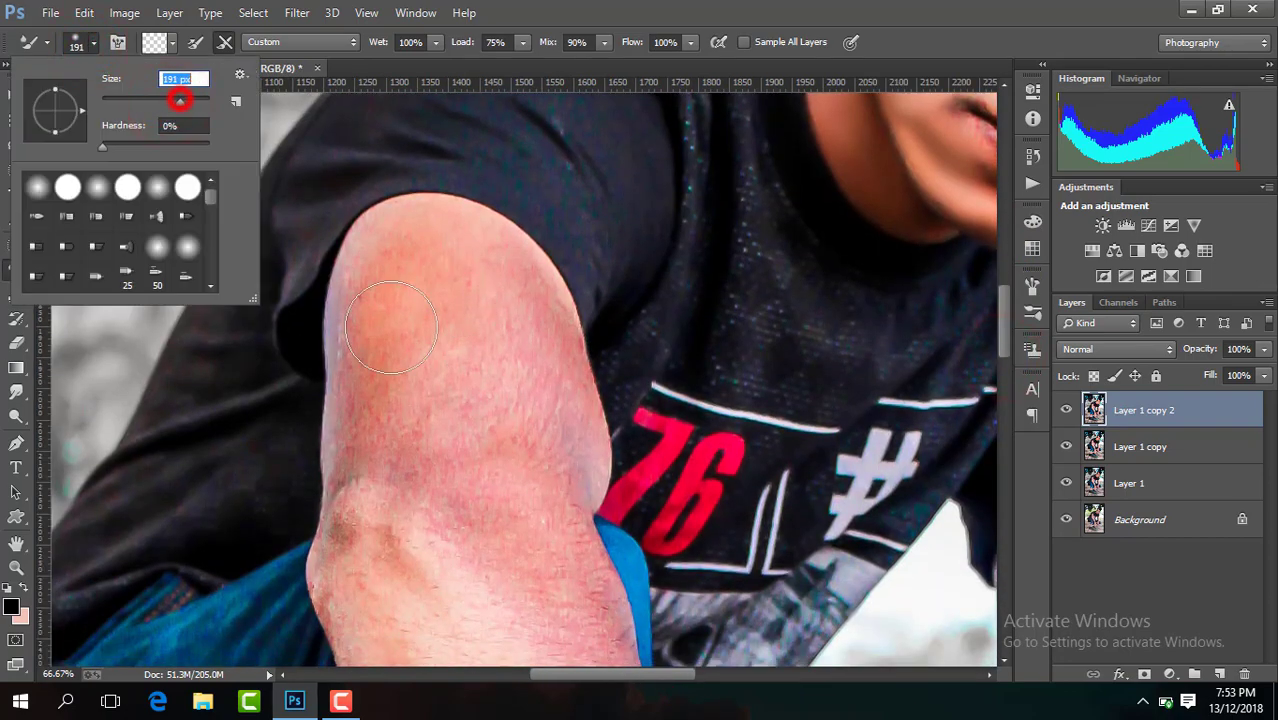
{"action": "left_click", "coordinate": [442, 371]}
{"action": "left_click_drag", "start_coordinate": [391, 310], "coordinate": [380, 480]}
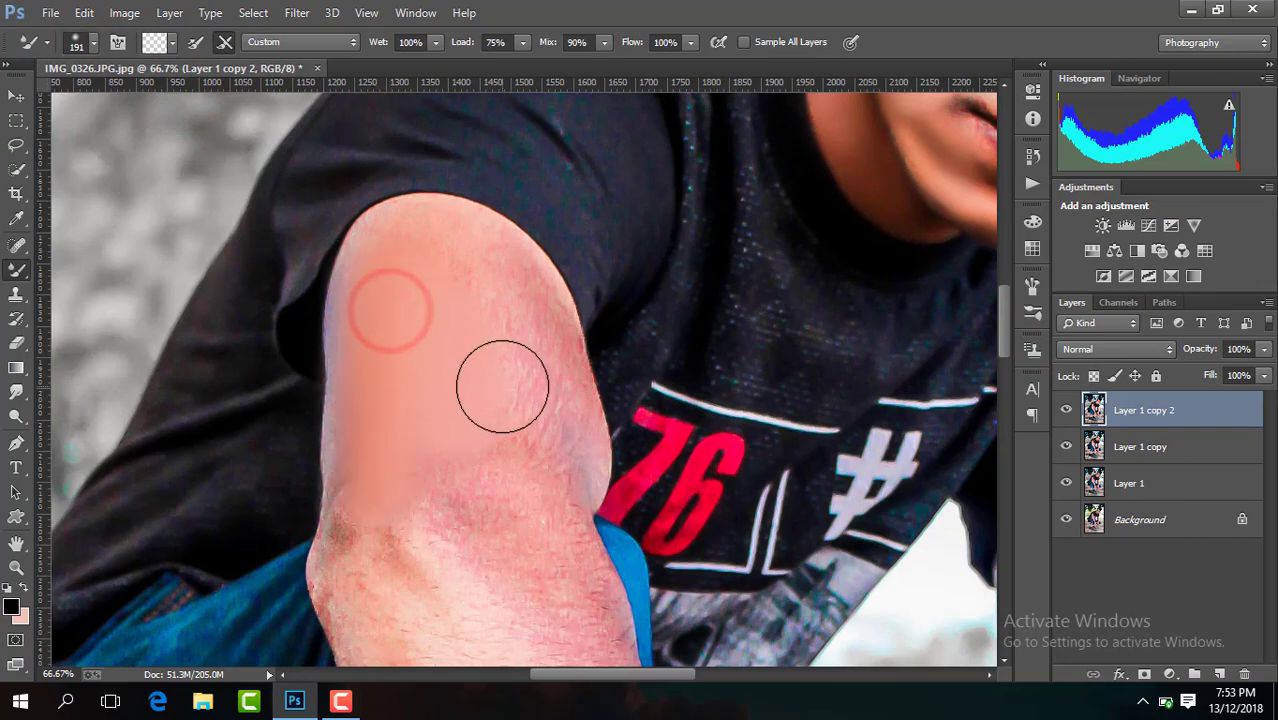
{"action": "left_click_drag", "start_coordinate": [505, 328], "coordinate": [548, 485]}
{"action": "mouse_move", "coordinate": [491, 562]}
{"action": "left_mouse_down"}
{"action": "mouse_move", "coordinate": [424, 312]}
{"action": "mouse_move", "coordinate": [456, 257]}
{"action": "left_mouse_up"}
Step: Blend the skin along the upper and middle forearm
{"action": "left_click_drag", "start_coordinate": [1005, 338], "coordinate": [1004, 360]}
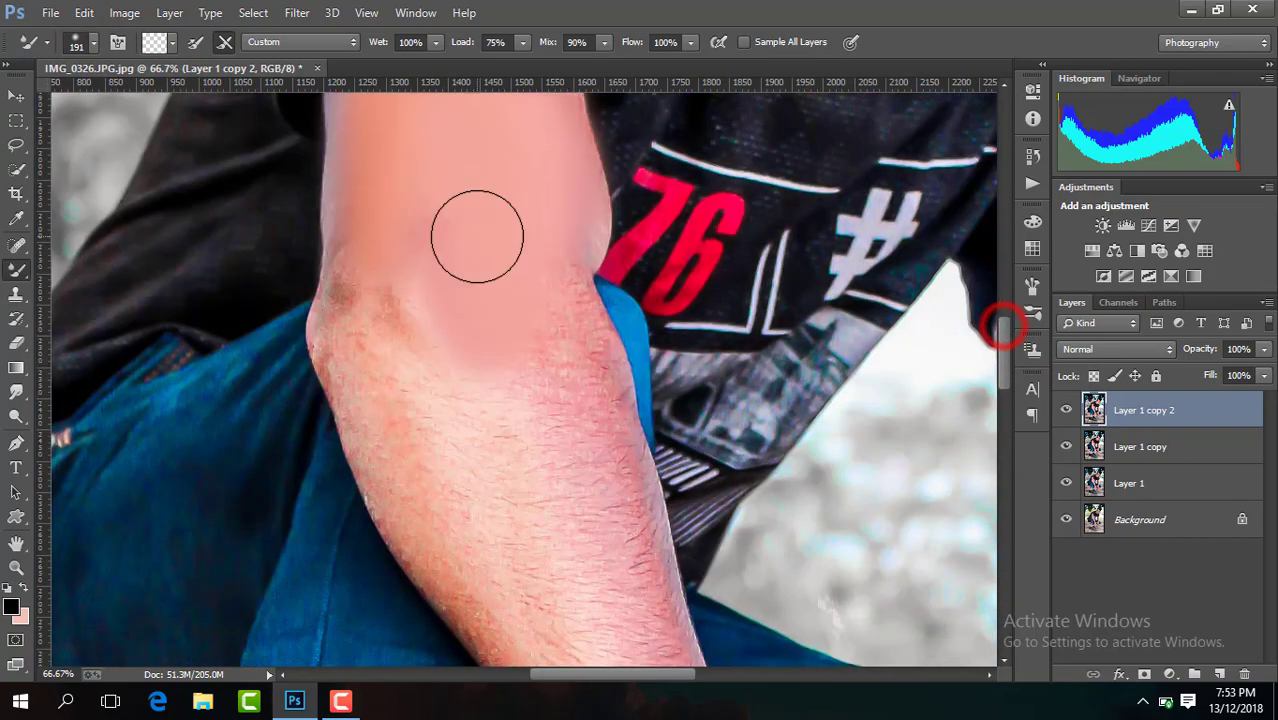
{"action": "left_click_drag", "start_coordinate": [531, 282], "coordinate": [565, 374]}
{"action": "mouse_move", "coordinate": [499, 433]}
{"action": "left_mouse_down"}
{"action": "mouse_move", "coordinate": [509, 538]}
{"action": "mouse_move", "coordinate": [465, 374]}
{"action": "mouse_move", "coordinate": [378, 296]}
{"action": "left_mouse_up"}
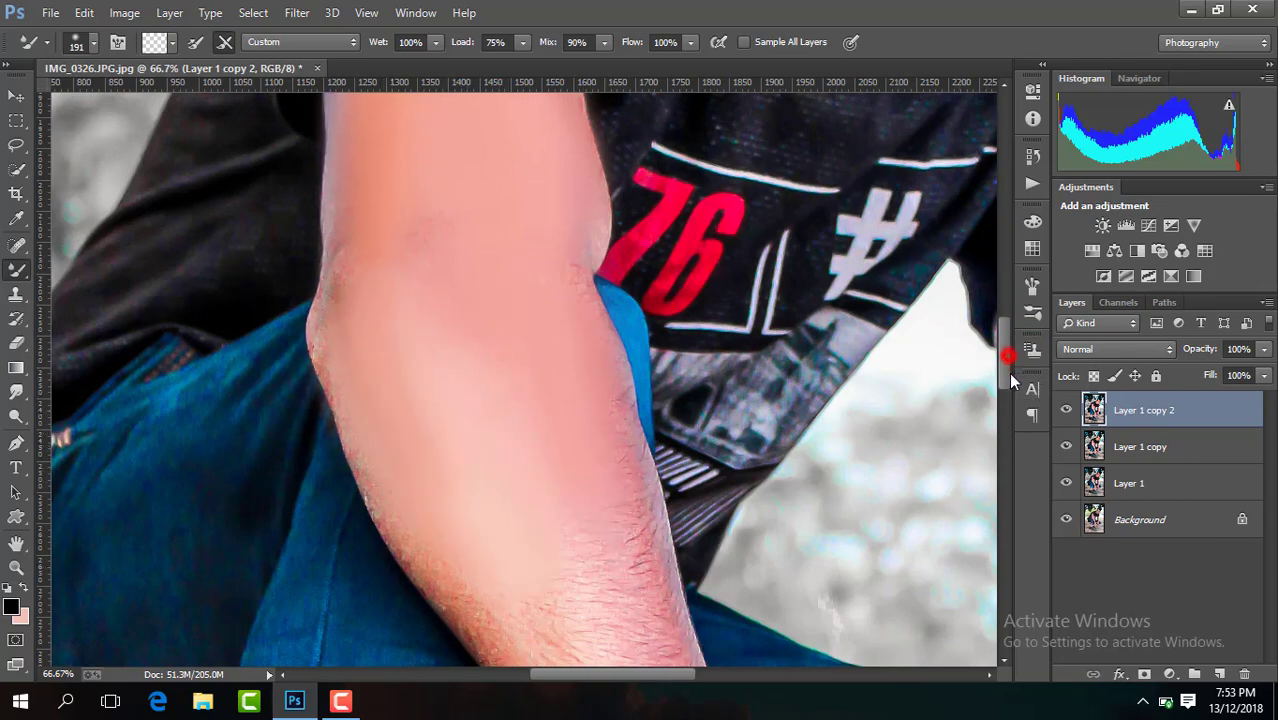
{"action": "left_click_drag", "start_coordinate": [1012, 380], "coordinate": [1012, 400]}
{"action": "left_click_drag", "start_coordinate": [604, 313], "coordinate": [580, 215]}
{"action": "left_click_drag", "start_coordinate": [643, 440], "coordinate": [643, 507]}
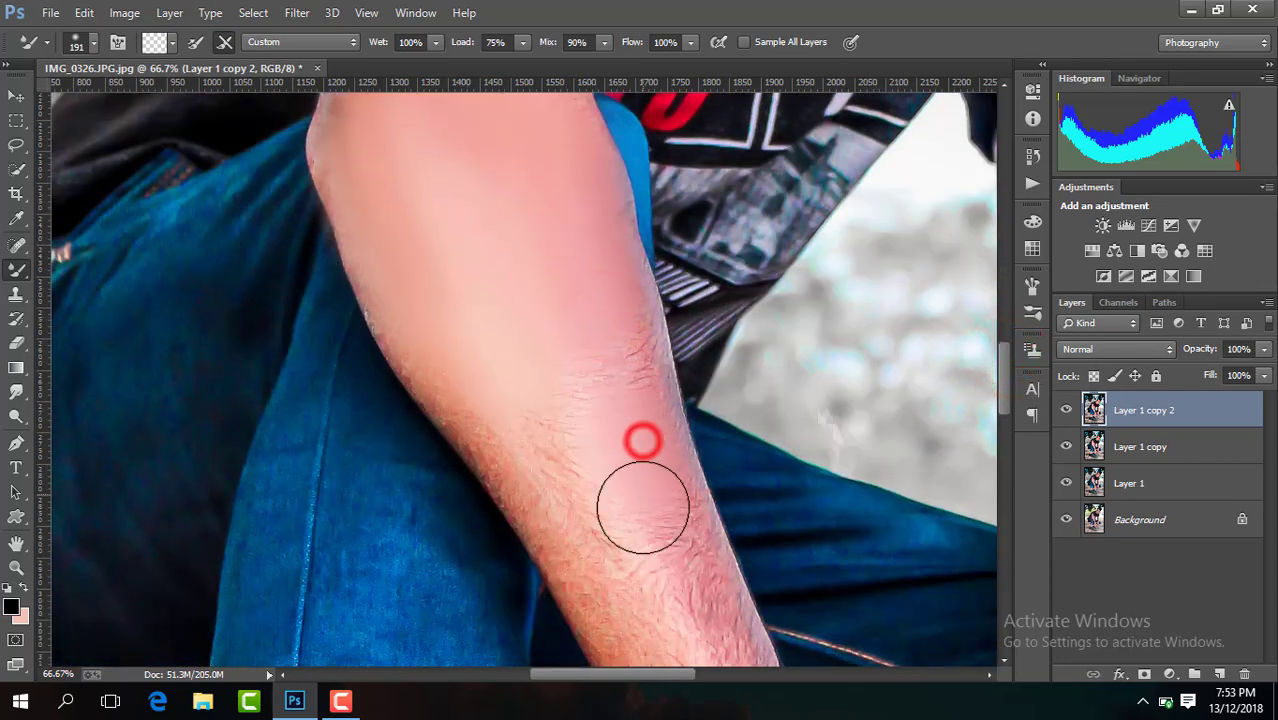
{"action": "mouse_move", "coordinate": [593, 350]}
{"action": "left_mouse_down"}
{"action": "mouse_move", "coordinate": [502, 374]}
{"action": "mouse_move", "coordinate": [622, 553]}
{"action": "left_mouse_up"}
{"action": "mouse_move", "coordinate": [476, 378]}
{"action": "left_mouse_down"}
{"action": "mouse_move", "coordinate": [438, 336]}
{"action": "mouse_move", "coordinate": [536, 450]}
{"action": "left_mouse_up"}
Step: Continue smoothing the forearm skin down to the wrist
{"action": "left_click_drag", "start_coordinate": [1005, 392], "coordinate": [1008, 440]}
{"action": "left_click_drag", "start_coordinate": [662, 245], "coordinate": [685, 415]}
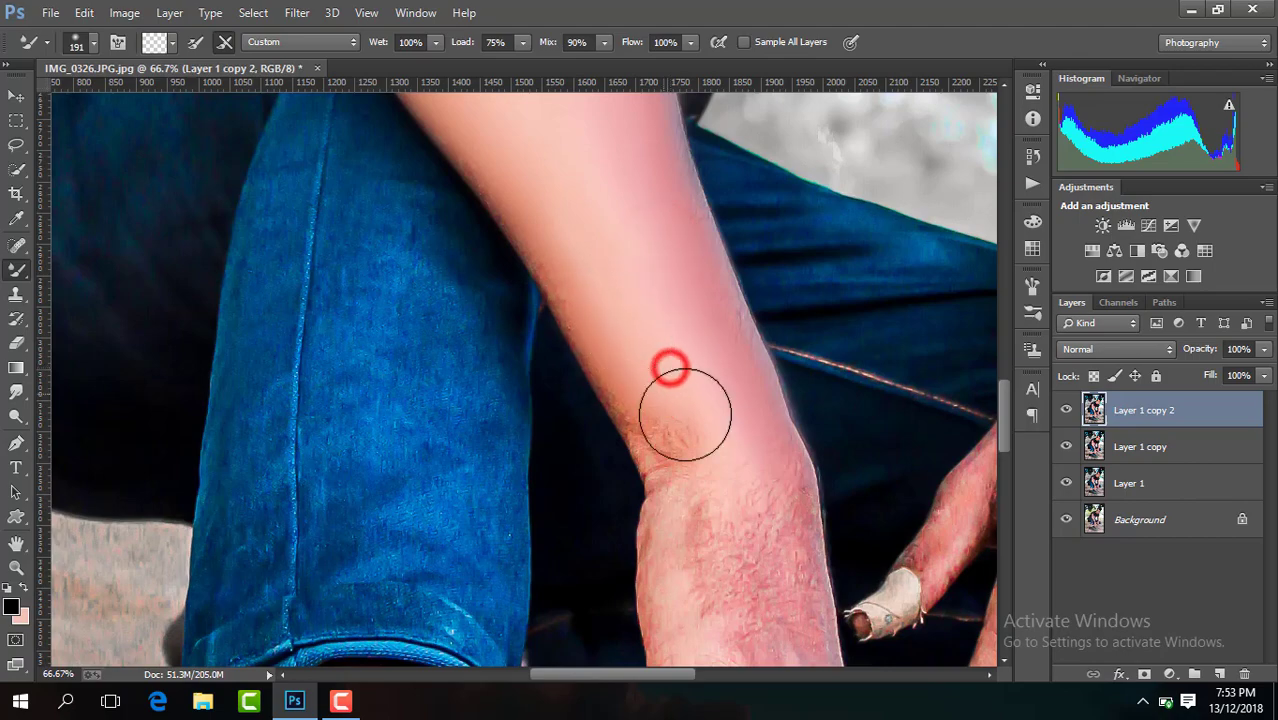
{"action": "left_click_drag", "start_coordinate": [1005, 392], "coordinate": [1005, 435]}
{"action": "left_click_drag", "start_coordinate": [760, 240], "coordinate": [785, 409]}
{"action": "left_click_drag", "start_coordinate": [719, 305], "coordinate": [715, 440]}
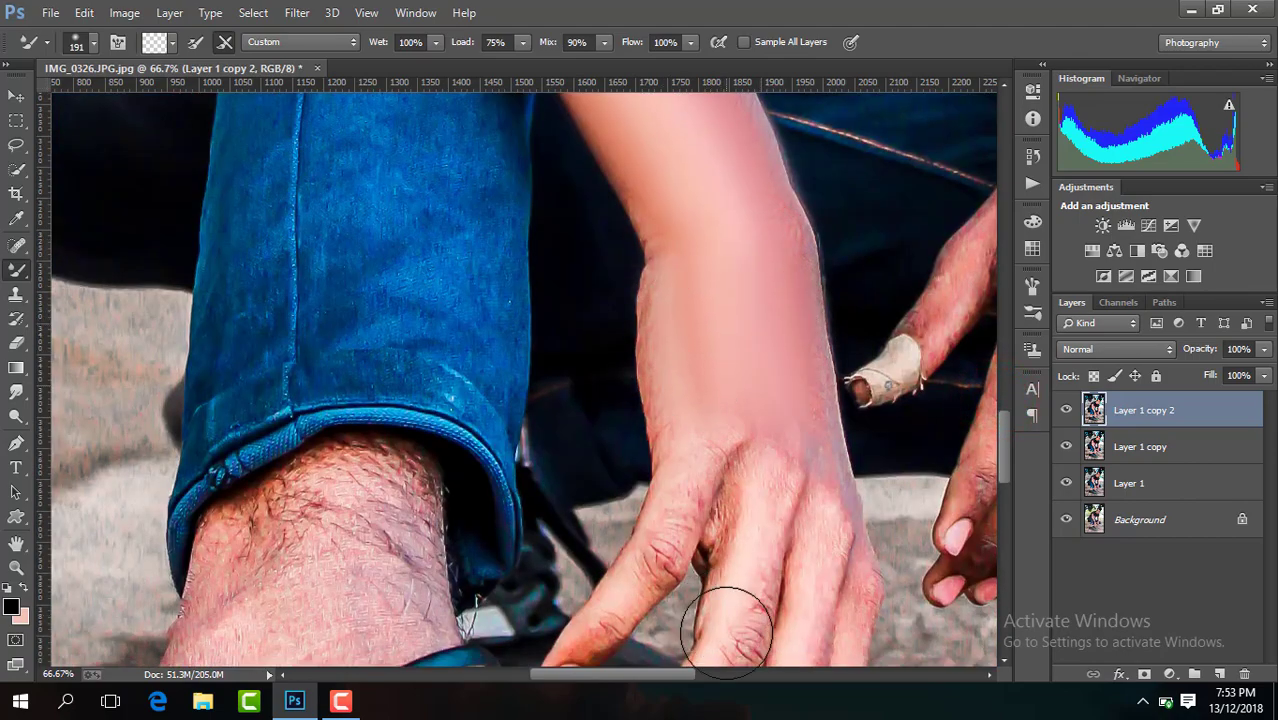
{"action": "left_click_drag", "start_coordinate": [680, 677], "coordinate": [757, 677]}
Step: Smooth the other upper arm and the skin around the elbow
{"action": "left_click_drag", "start_coordinate": [1005, 445], "coordinate": [1003, 370]}
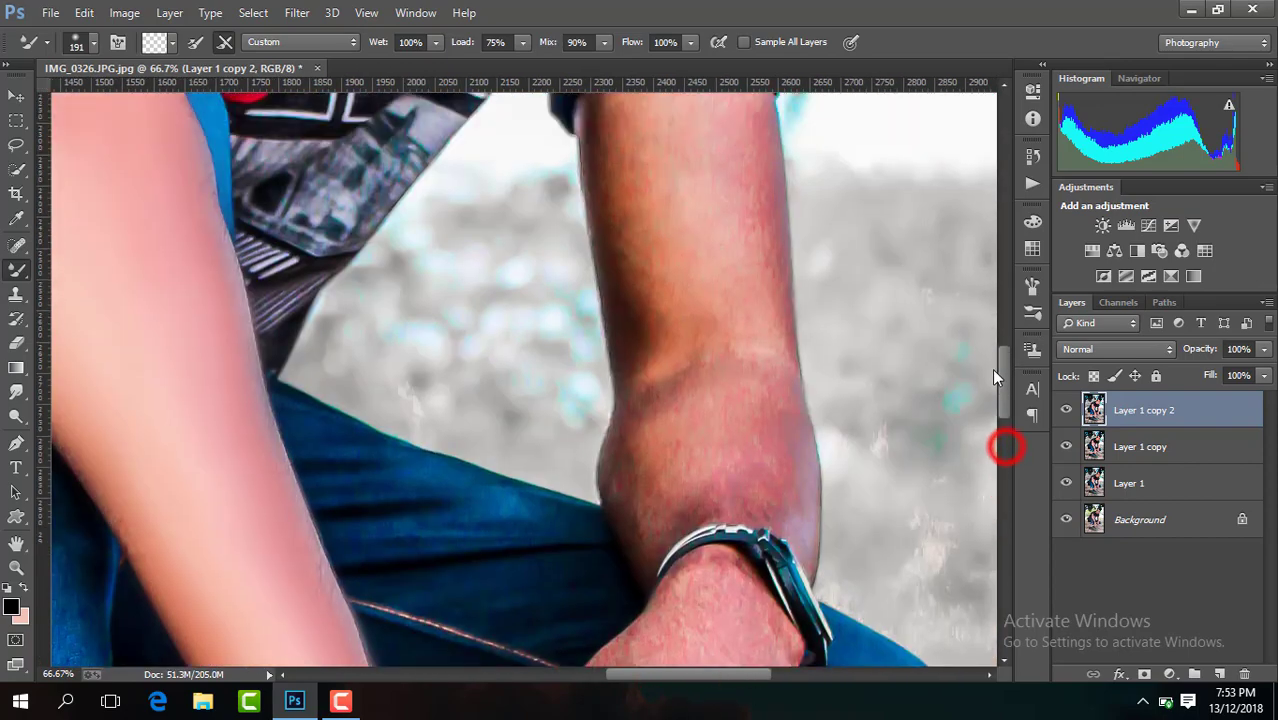
{"action": "mouse_move", "coordinate": [733, 312]}
{"action": "left_mouse_down"}
{"action": "mouse_move", "coordinate": [736, 400]}
{"action": "mouse_move", "coordinate": [725, 266]}
{"action": "mouse_move", "coordinate": [745, 400]}
{"action": "left_mouse_up"}
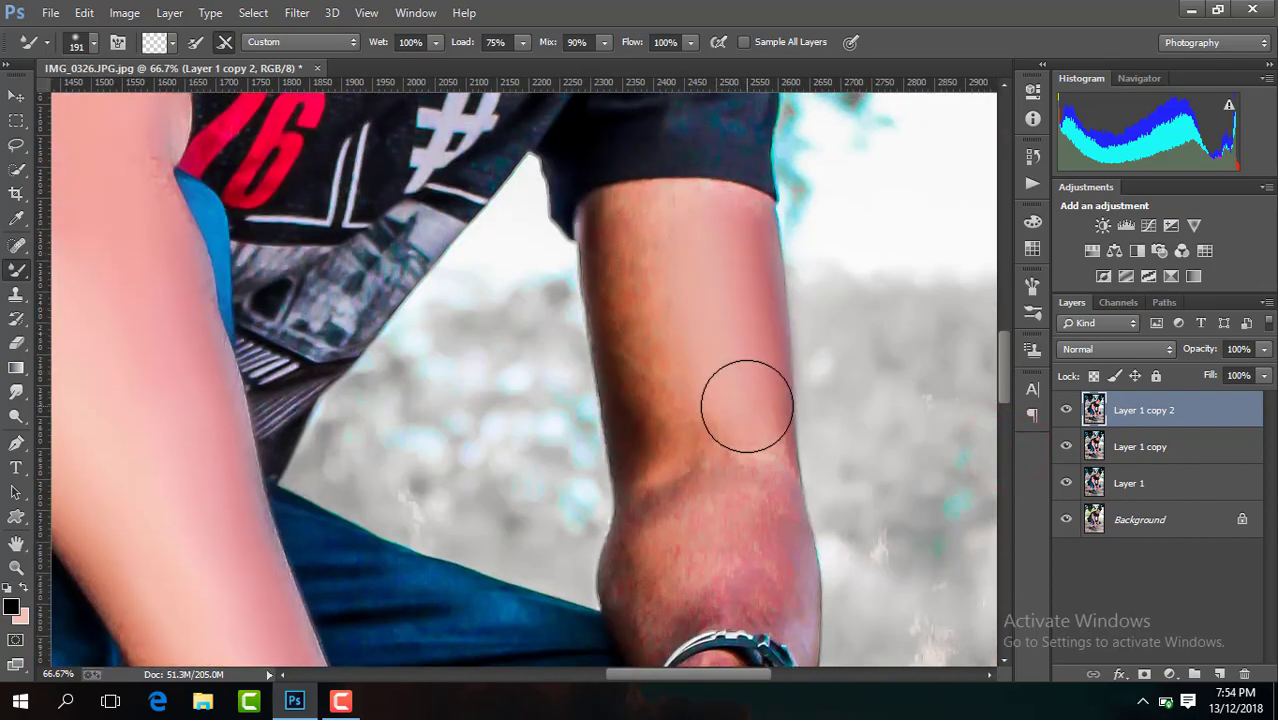
{"action": "left_click_drag", "start_coordinate": [664, 289], "coordinate": [661, 309]}
{"action": "left_click", "coordinate": [736, 514]}
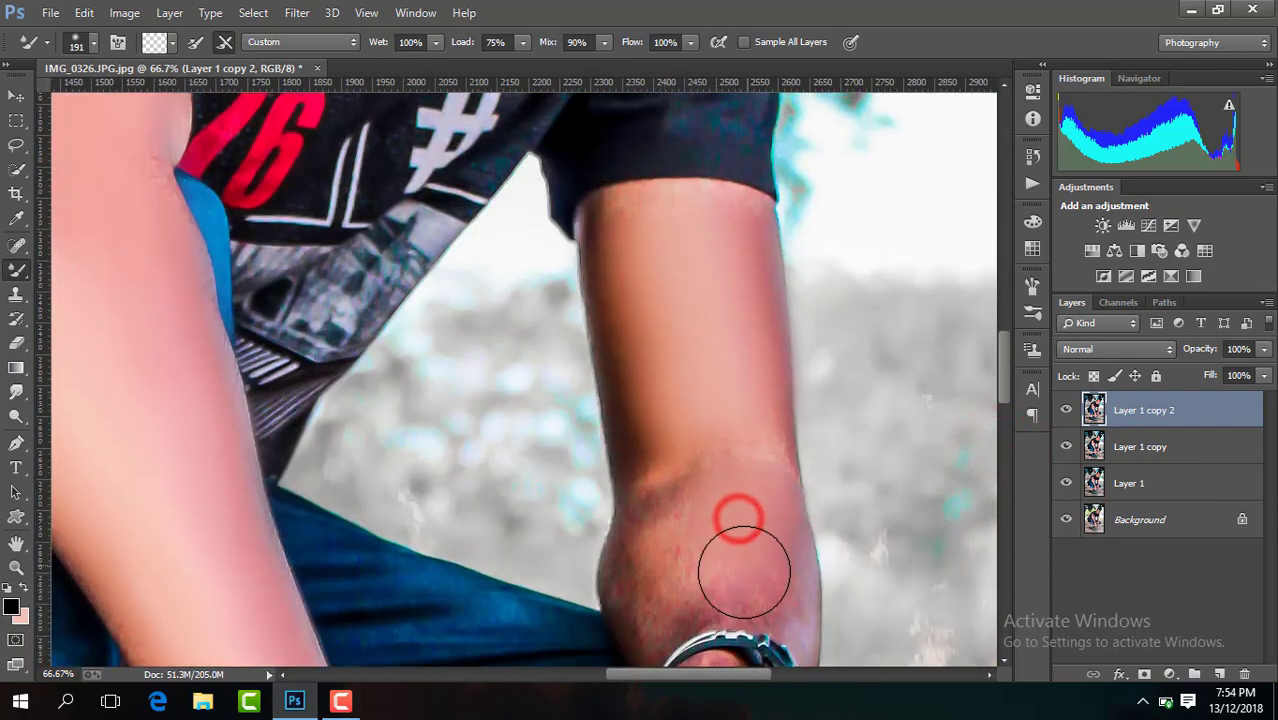
{"action": "mouse_move", "coordinate": [710, 530]}
{"action": "left_mouse_down"}
{"action": "mouse_move", "coordinate": [683, 540]}
{"action": "mouse_move", "coordinate": [656, 591]}
{"action": "mouse_move", "coordinate": [673, 474]}
{"action": "mouse_move", "coordinate": [728, 439]}
{"action": "left_mouse_up"}
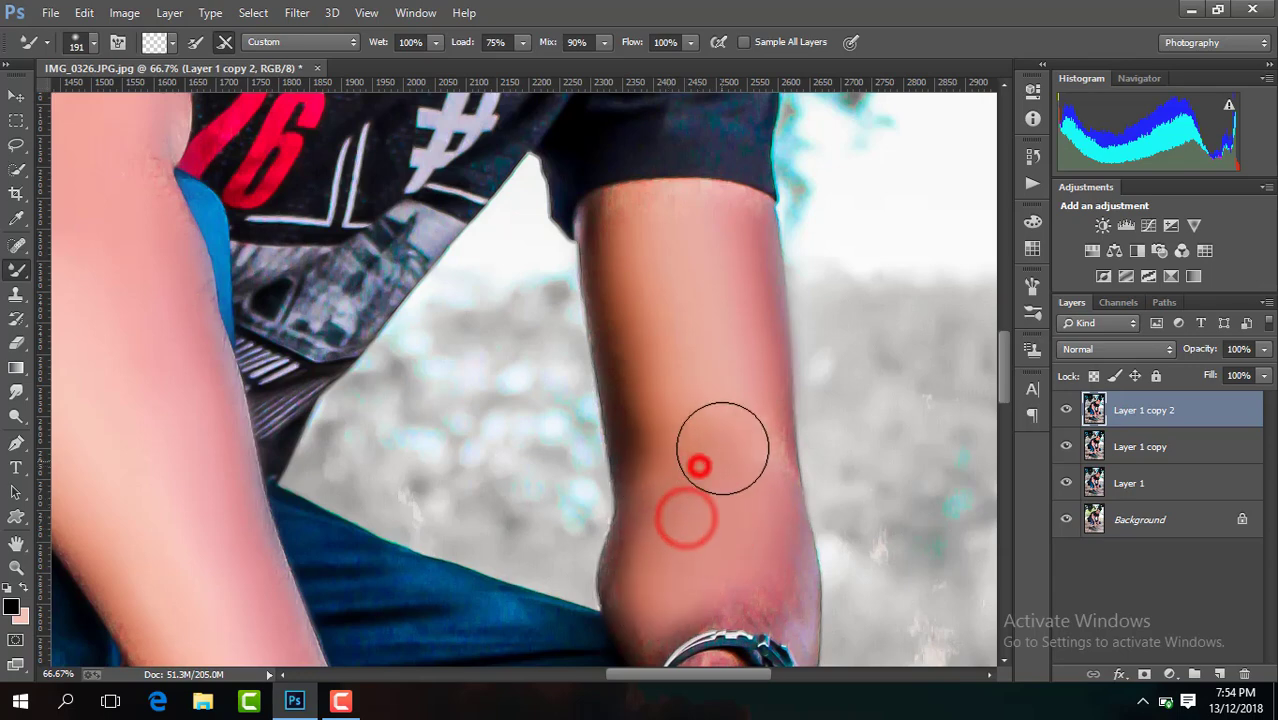
{"action": "left_click_drag", "start_coordinate": [1005, 362], "coordinate": [1005, 395]}
{"action": "left_click_drag", "start_coordinate": [733, 580], "coordinate": [676, 620]}
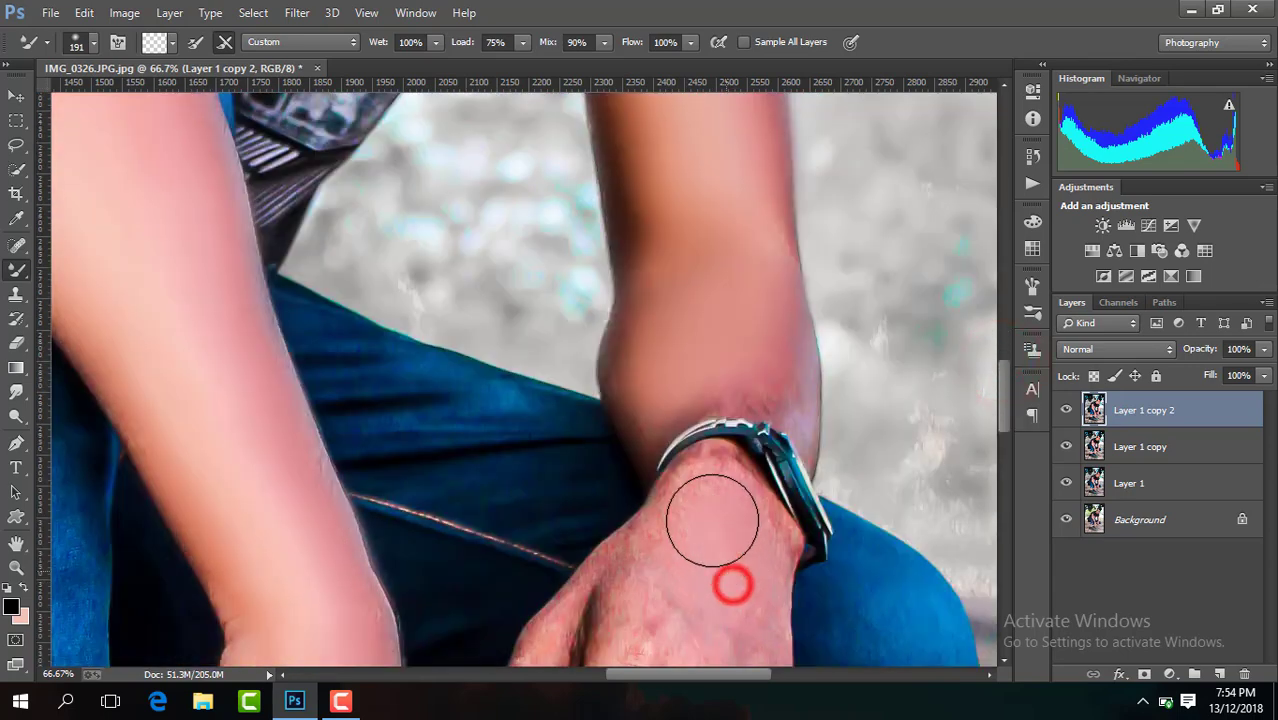
Step: Reduce the brush to 114 px and smooth the forearm near the elbow
{"action": "left_click", "coordinate": [93, 42]}
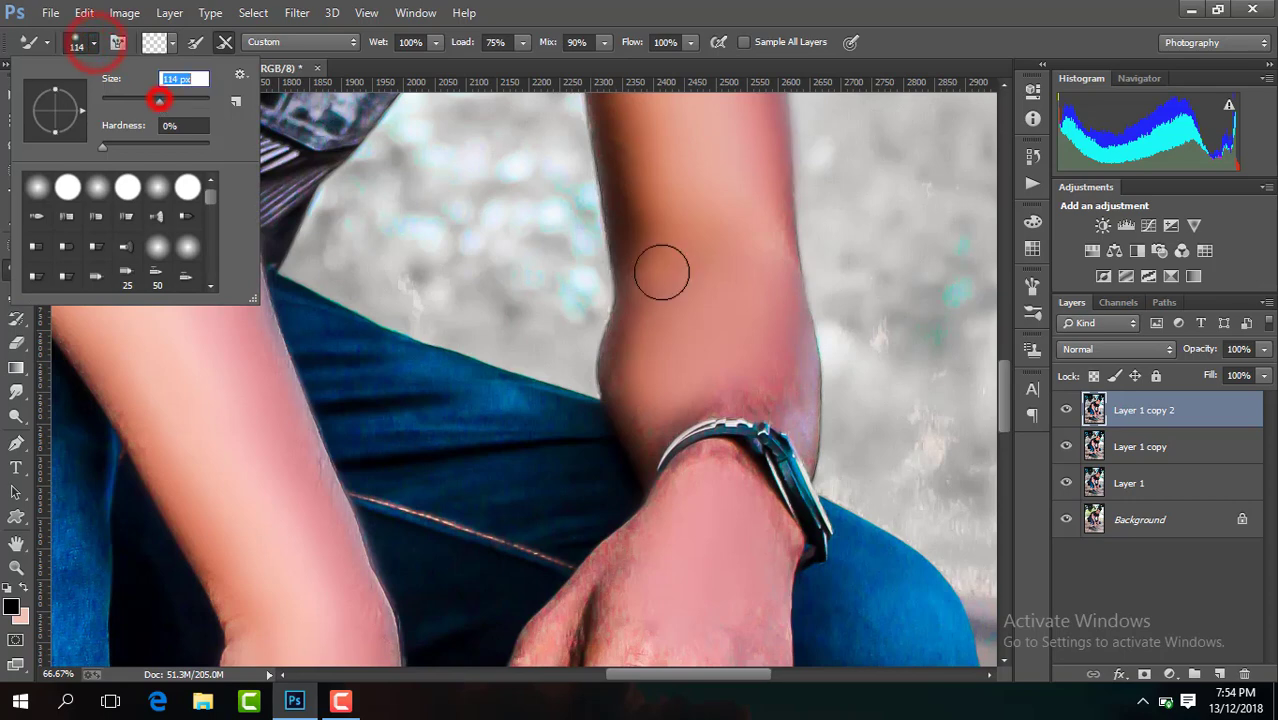
{"action": "left_click", "coordinate": [742, 346]}
{"action": "left_click", "coordinate": [784, 374]}
{"action": "left_click", "coordinate": [767, 283]}
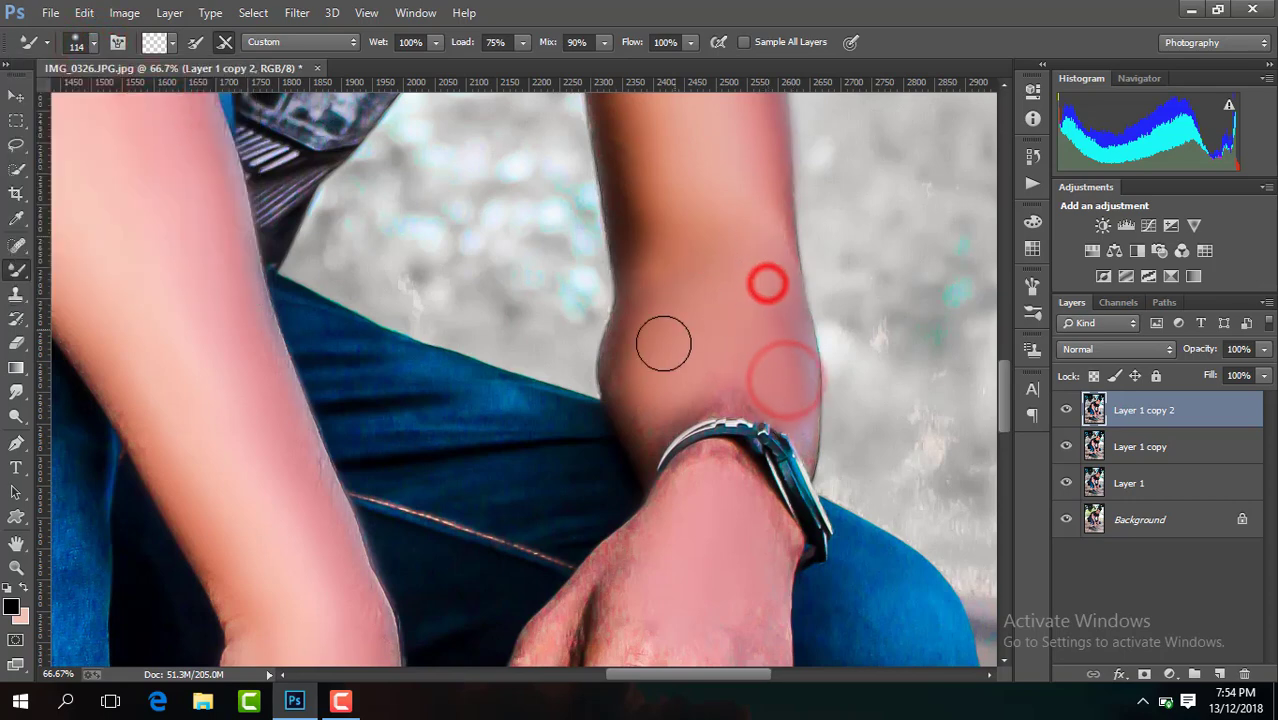
{"action": "left_click", "coordinate": [653, 362]}
{"action": "left_click", "coordinate": [708, 374]}
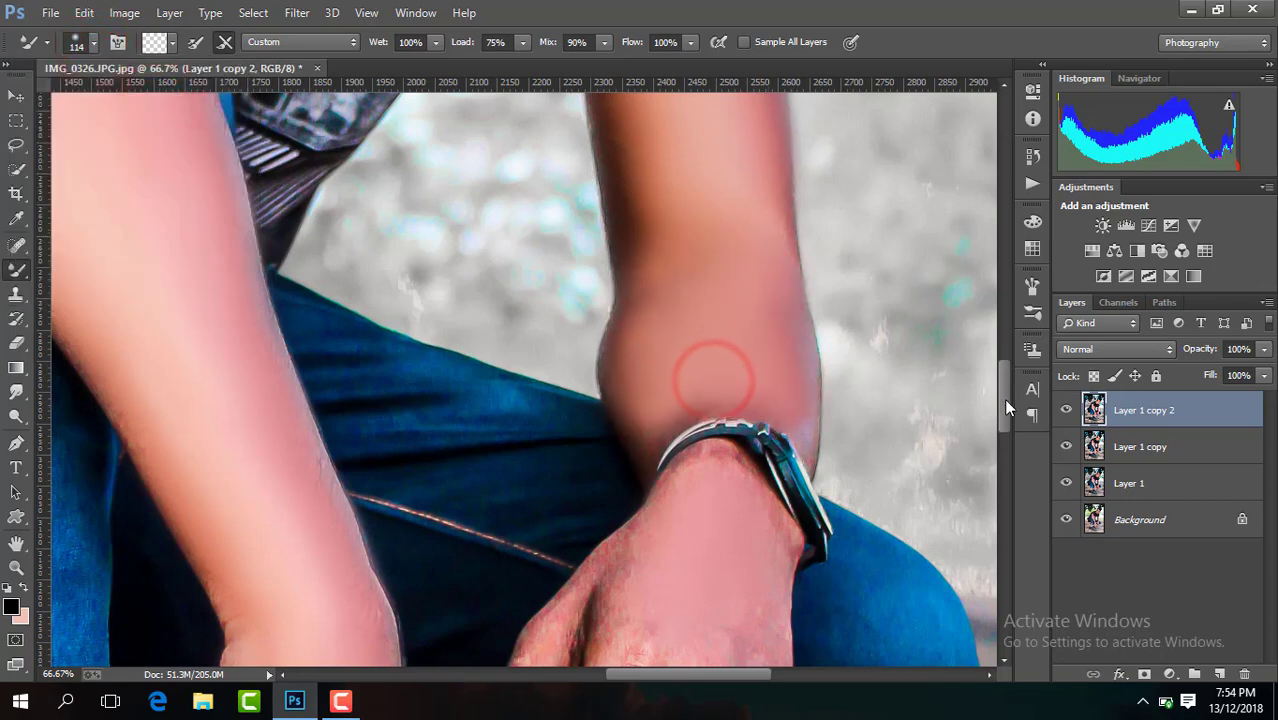
{"action": "left_click_drag", "start_coordinate": [1006, 408], "coordinate": [1007, 435]}
Step: Blend the skin on the back of the watch hand, fingers and knuckles
{"action": "left_click", "coordinate": [713, 245]}
{"action": "left_click", "coordinate": [765, 309]}
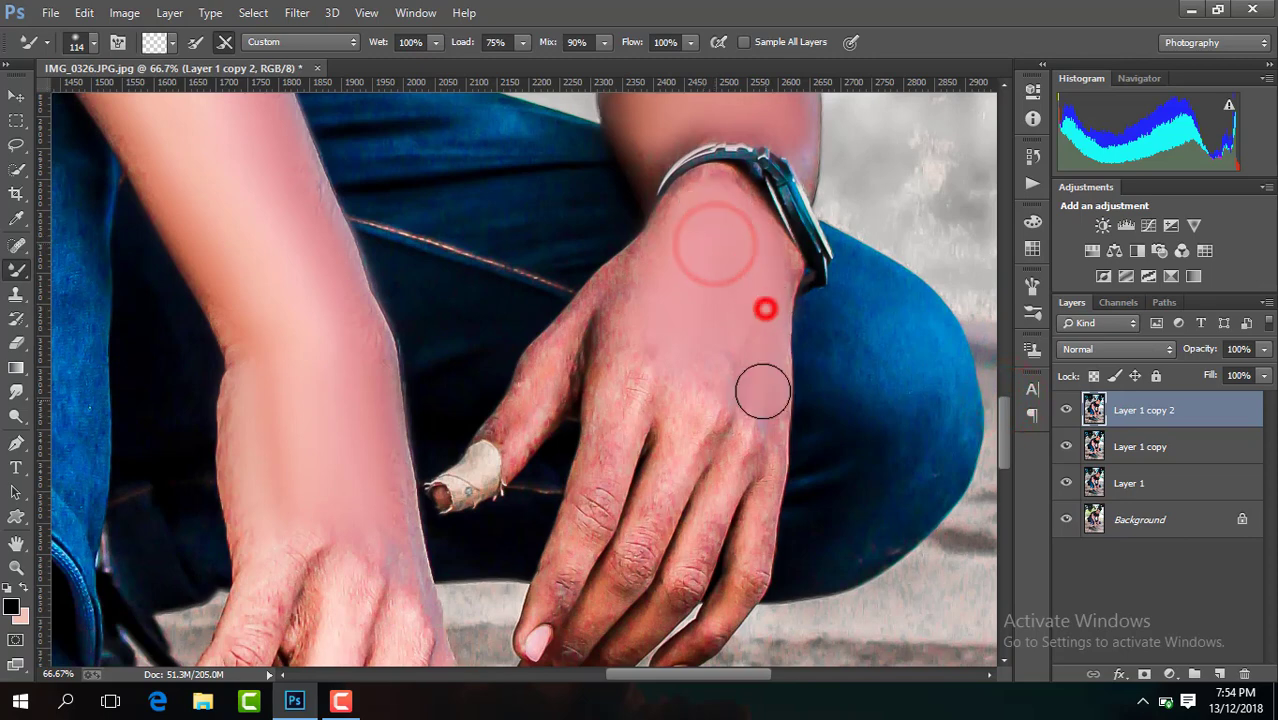
{"action": "left_click", "coordinate": [690, 371]}
{"action": "left_click", "coordinate": [650, 354]}
{"action": "left_click", "coordinate": [613, 327]}
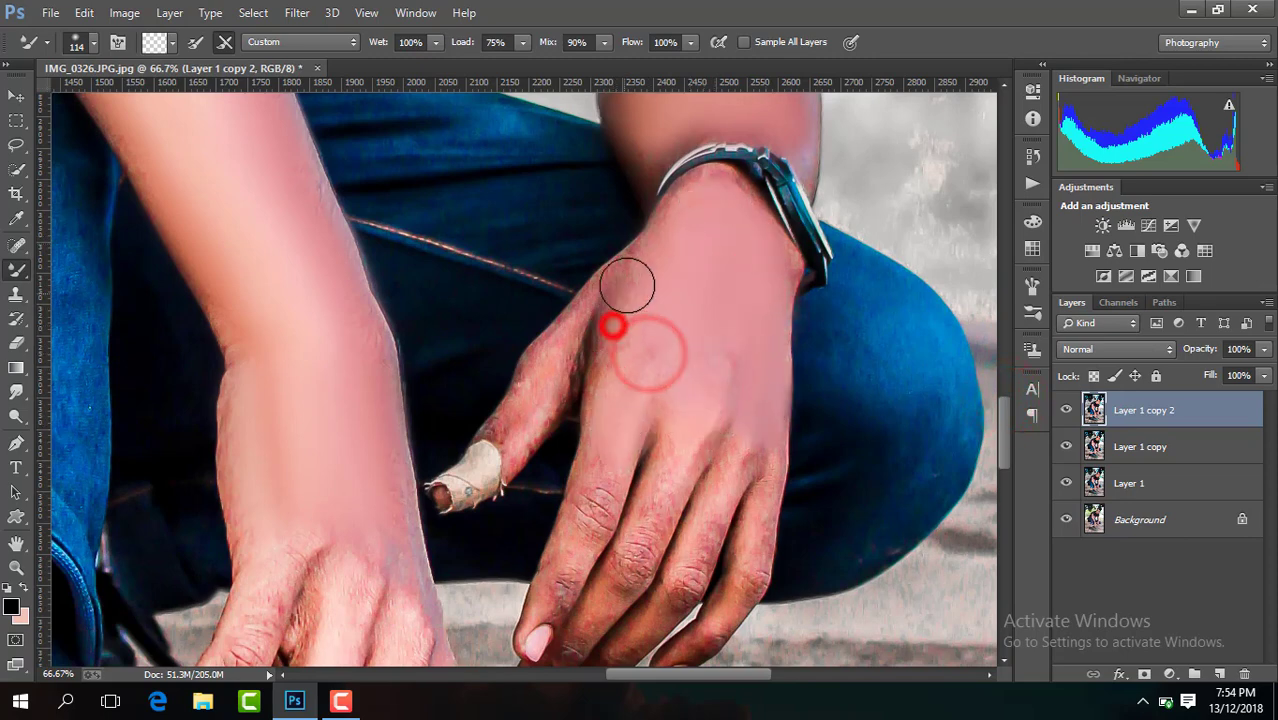
{"action": "left_click", "coordinate": [619, 419]}
{"action": "left_click", "coordinate": [561, 358]}
{"action": "left_click", "coordinate": [607, 461]}
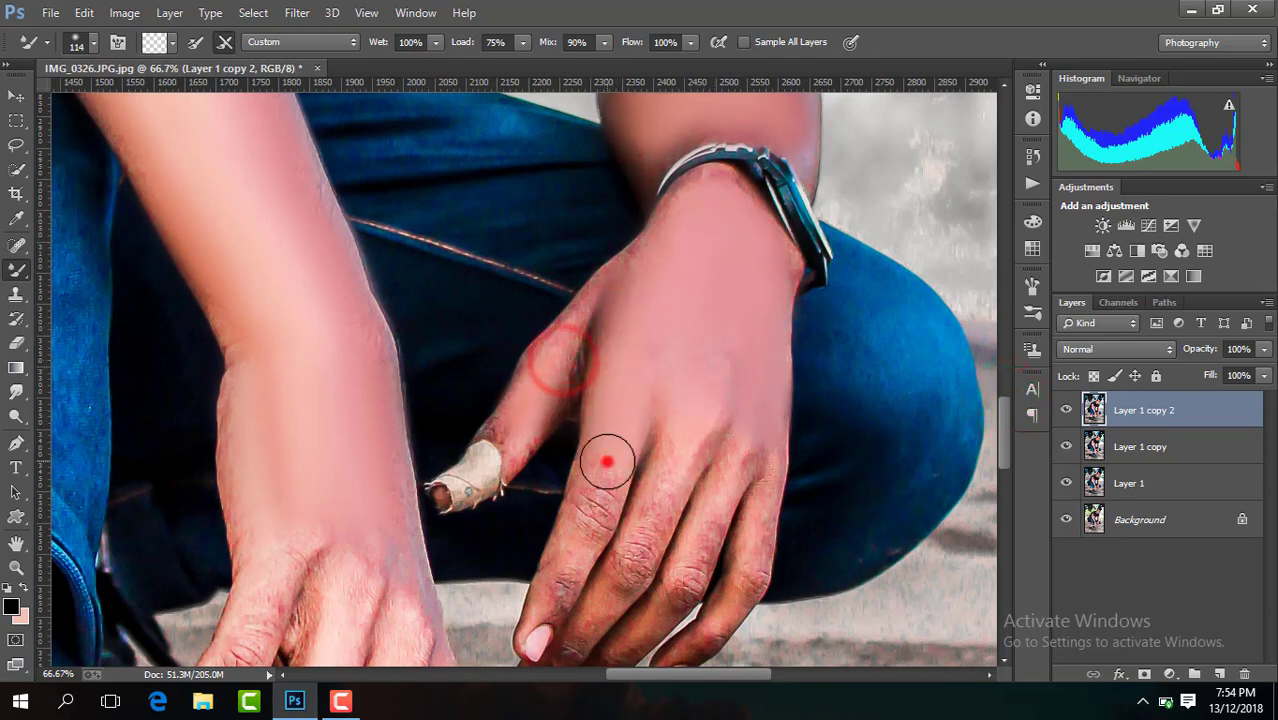
{"action": "left_click", "coordinate": [685, 449]}
{"action": "left_click", "coordinate": [730, 461]}
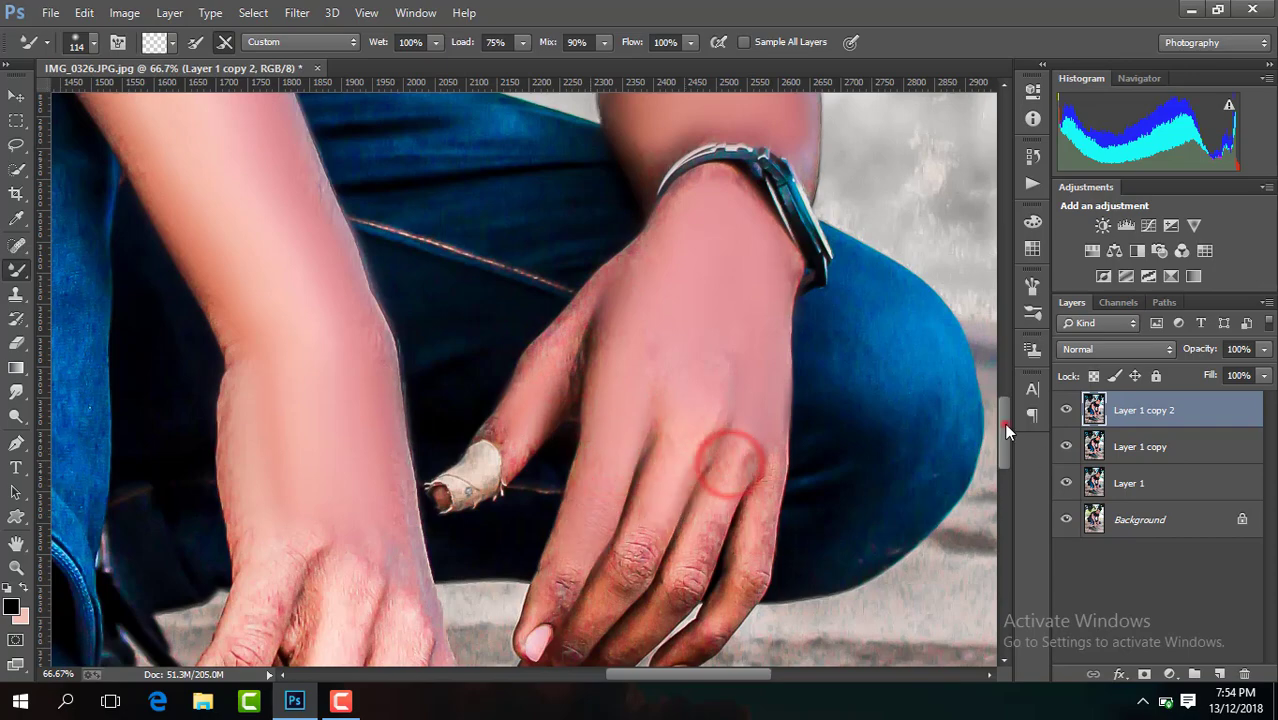
{"action": "left_click_drag", "start_coordinate": [1006, 430], "coordinate": [1006, 455]}
Step: Smooth the skin on the other hand, knuckles and fingers
{"action": "left_click", "coordinate": [337, 384]}
{"action": "left_click", "coordinate": [285, 361]}
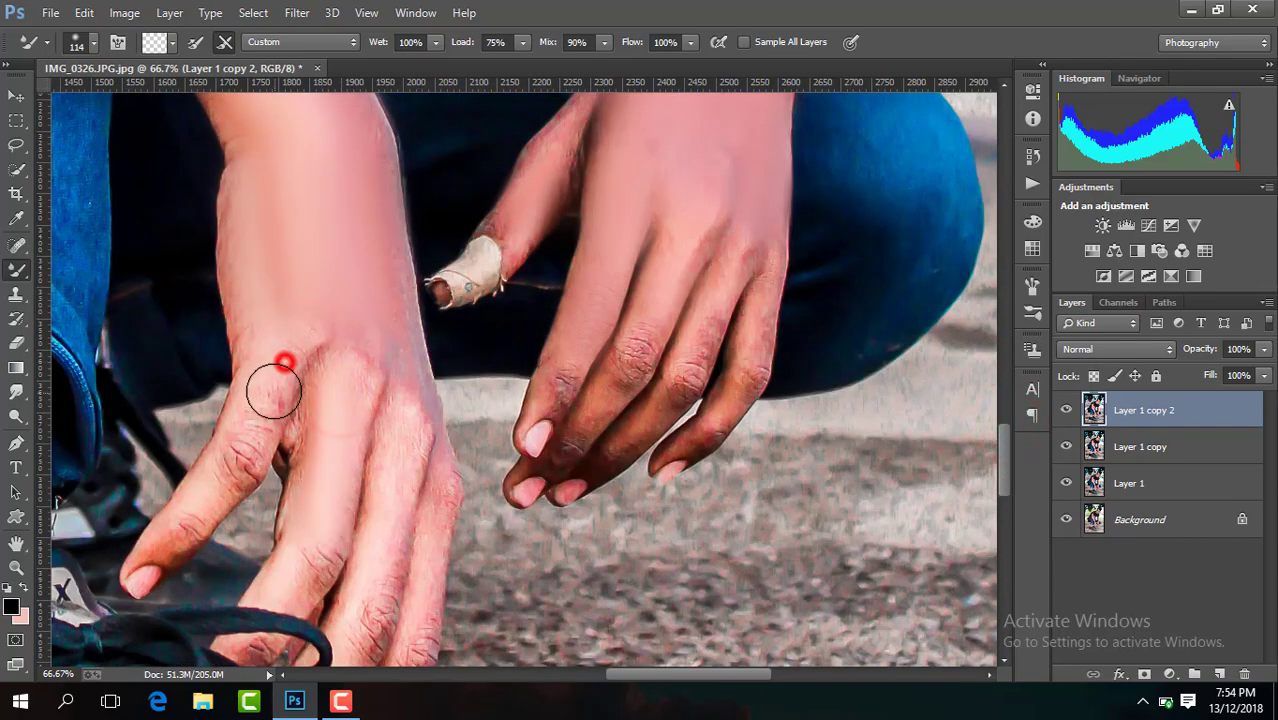
{"action": "left_click", "coordinate": [220, 478]}
{"action": "left_click", "coordinate": [391, 508]}
{"action": "left_click", "coordinate": [382, 397]}
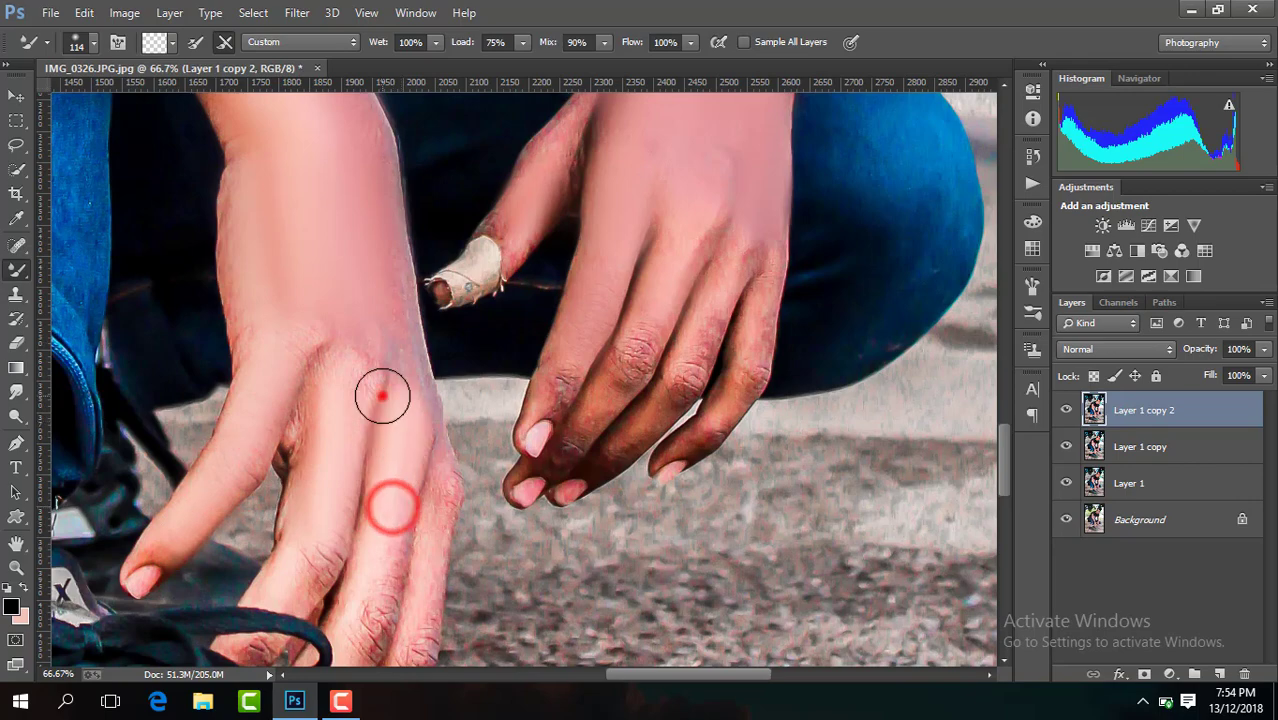
{"action": "left_click", "coordinate": [326, 335]}
{"action": "left_click", "coordinate": [334, 460]}
{"action": "left_click", "coordinate": [375, 588]}
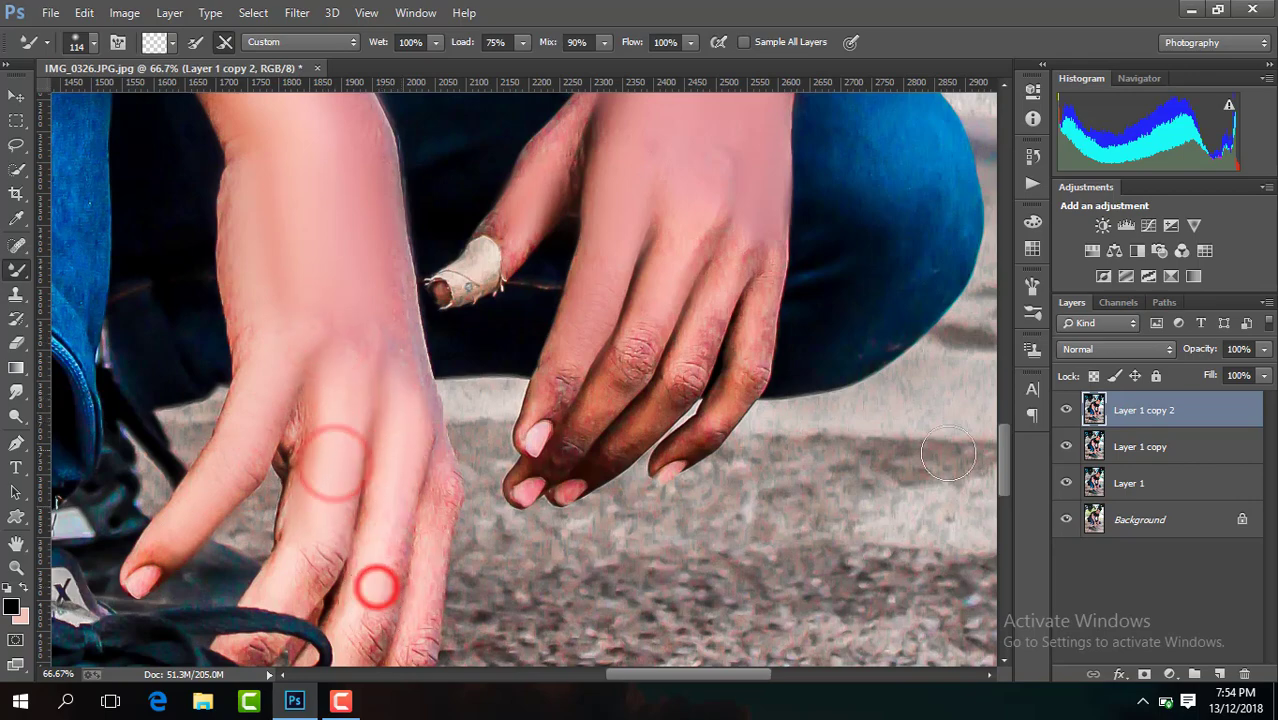
Step: Zoom out to the whole photo and toggle the top retouch layer to compare
{"action": "left_click", "coordinate": [999, 452]}
{"action": "key", "text": "ctrl+minus"}
{"action": "key", "text": "ctrl+minus"}
{"action": "key", "text": "ctrl+minus"}
{"action": "key", "text": "ctrl+minus"}
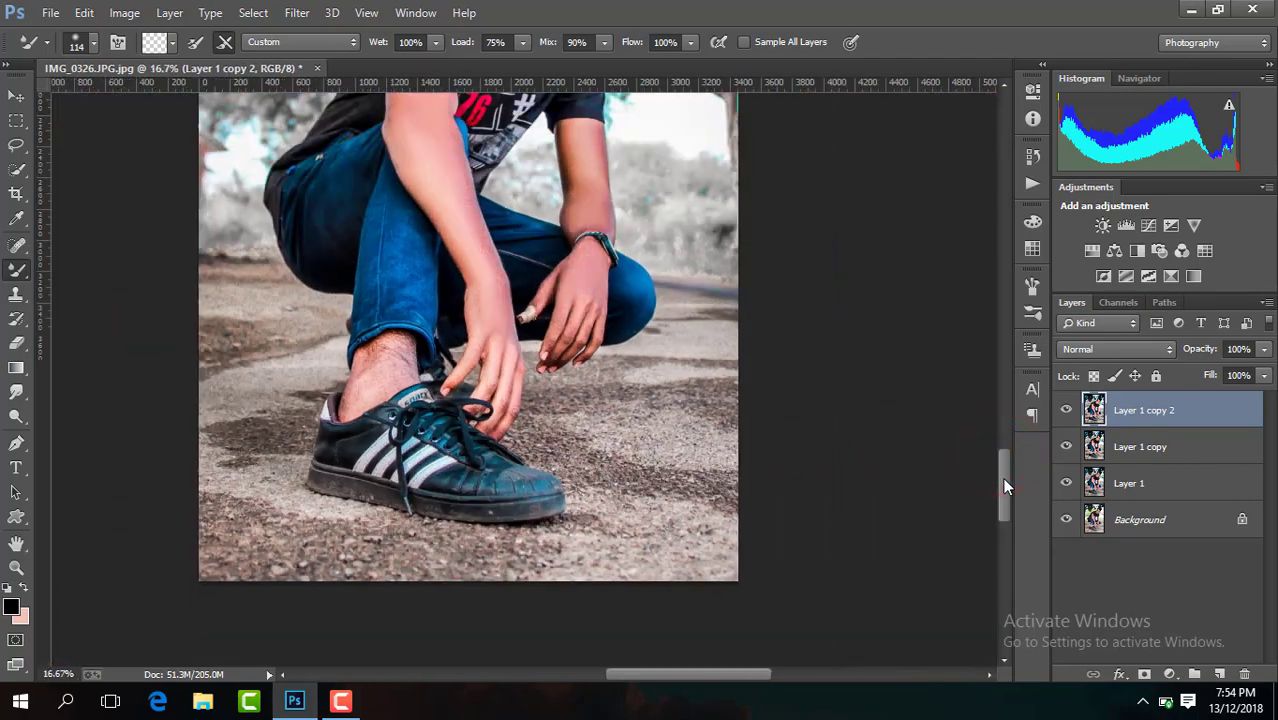
{"action": "key", "text": "ctrl+minus"}
{"action": "key", "text": "ctrl+minus"}
{"action": "key", "text": "ctrl+minus"}
{"action": "key", "text": "ctrl+plus"}
{"action": "key", "text": "ctrl+plus"}
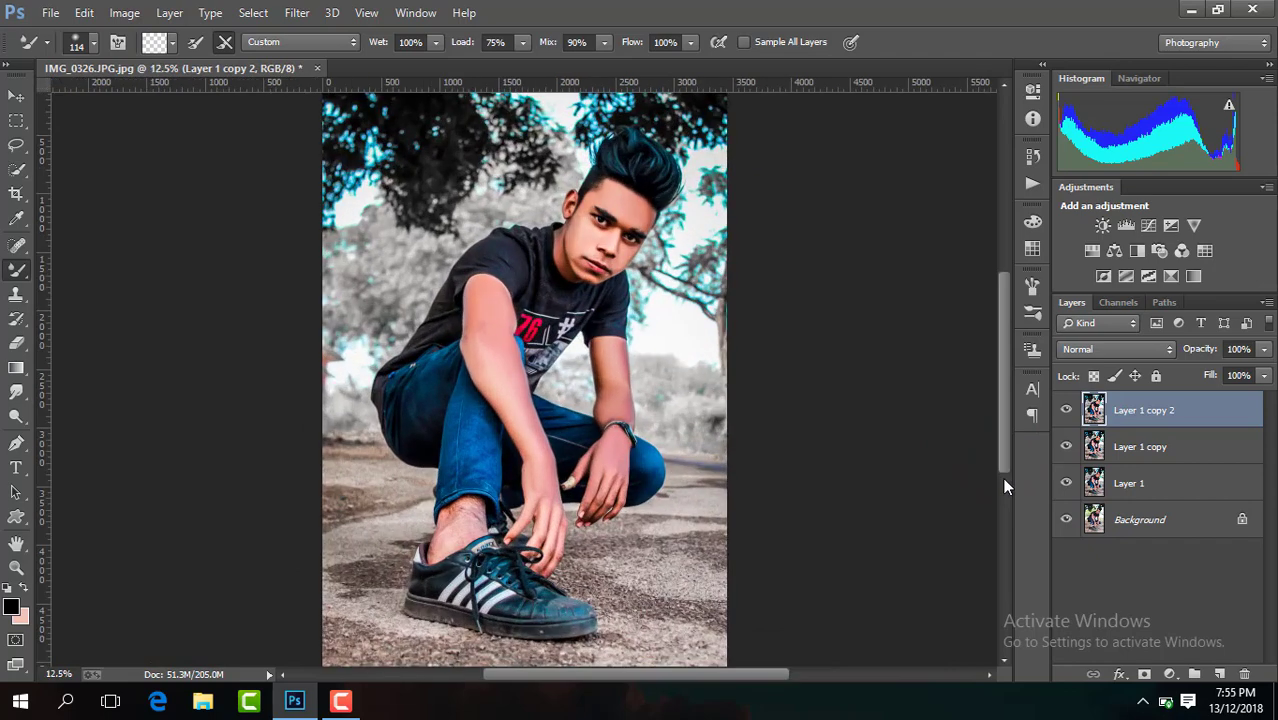
{"action": "left_click", "coordinate": [1066, 410]}
{"action": "key", "text": "ctrl+minus"}
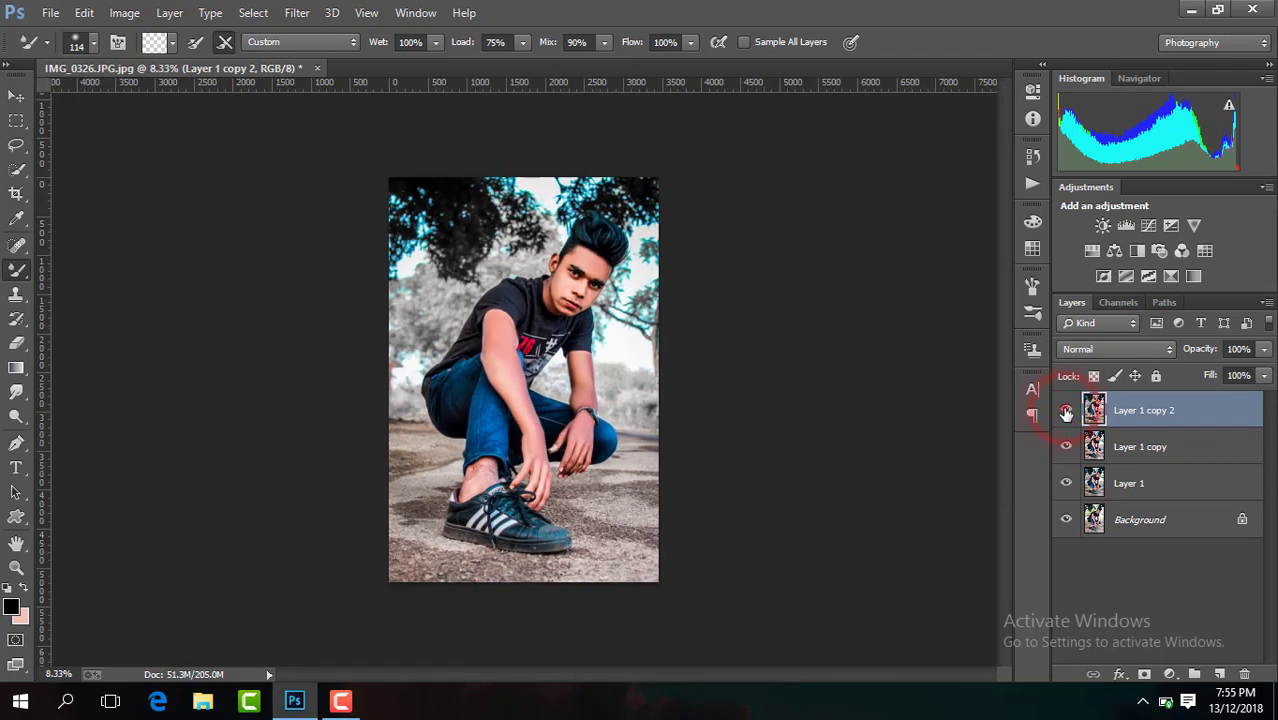
{"action": "left_click", "coordinate": [1066, 410]}
Step: Merge the visible layers into Layer 1 and launch the Camera Raw Filter
{"action": "right_click", "coordinate": [1141, 410]}
{"action": "left_click", "coordinate": [811, 554]}
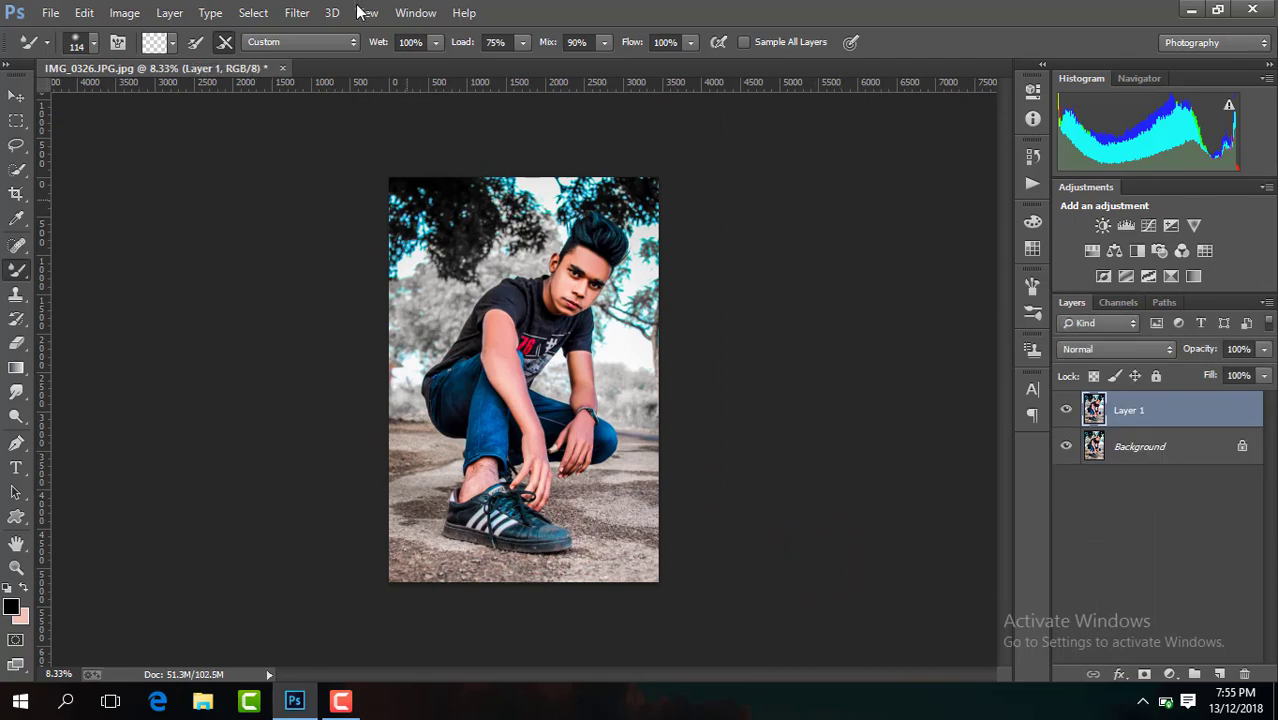
{"action": "left_click", "coordinate": [297, 12]}
{"action": "left_click", "coordinate": [381, 125]}
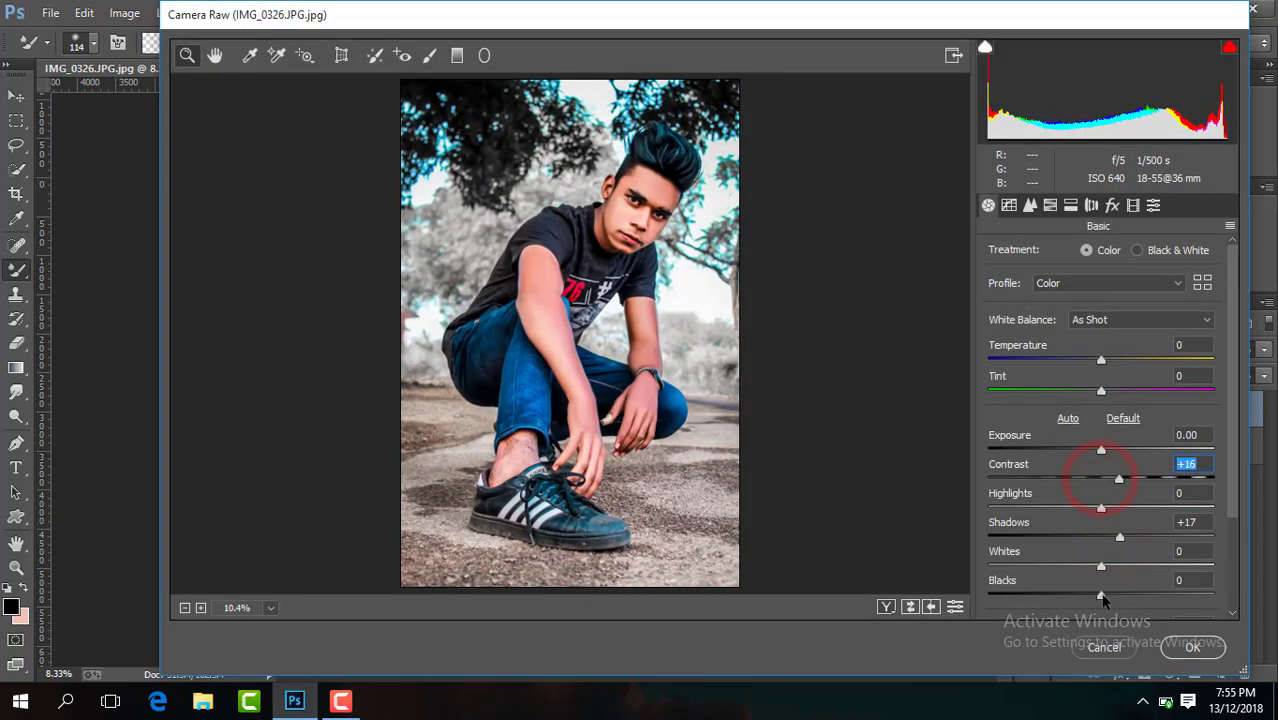
Step: Set Contrast +16, Shadows +17, Blacks −15, Clarity +10 and Vibrance +16
{"action": "left_click_drag", "start_coordinate": [1236, 418], "coordinate": [1228, 517]}
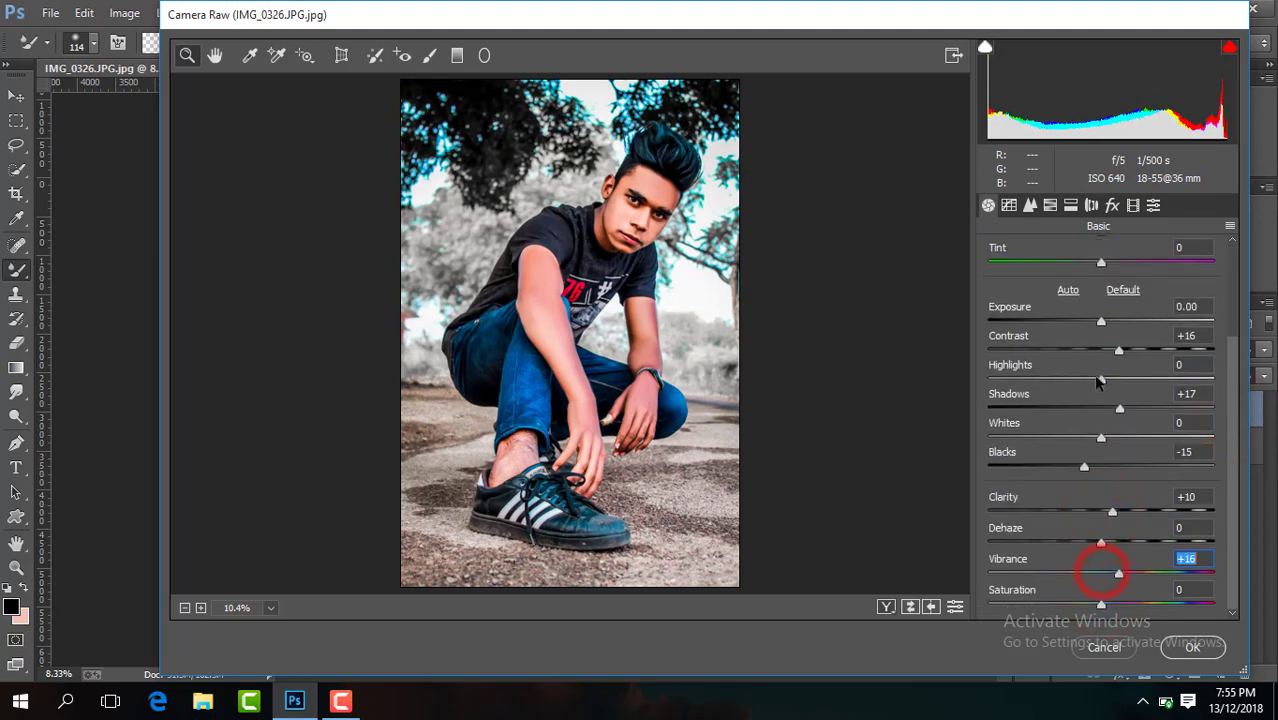
{"action": "left_click_drag", "start_coordinate": [1236, 358], "coordinate": [1234, 340]}
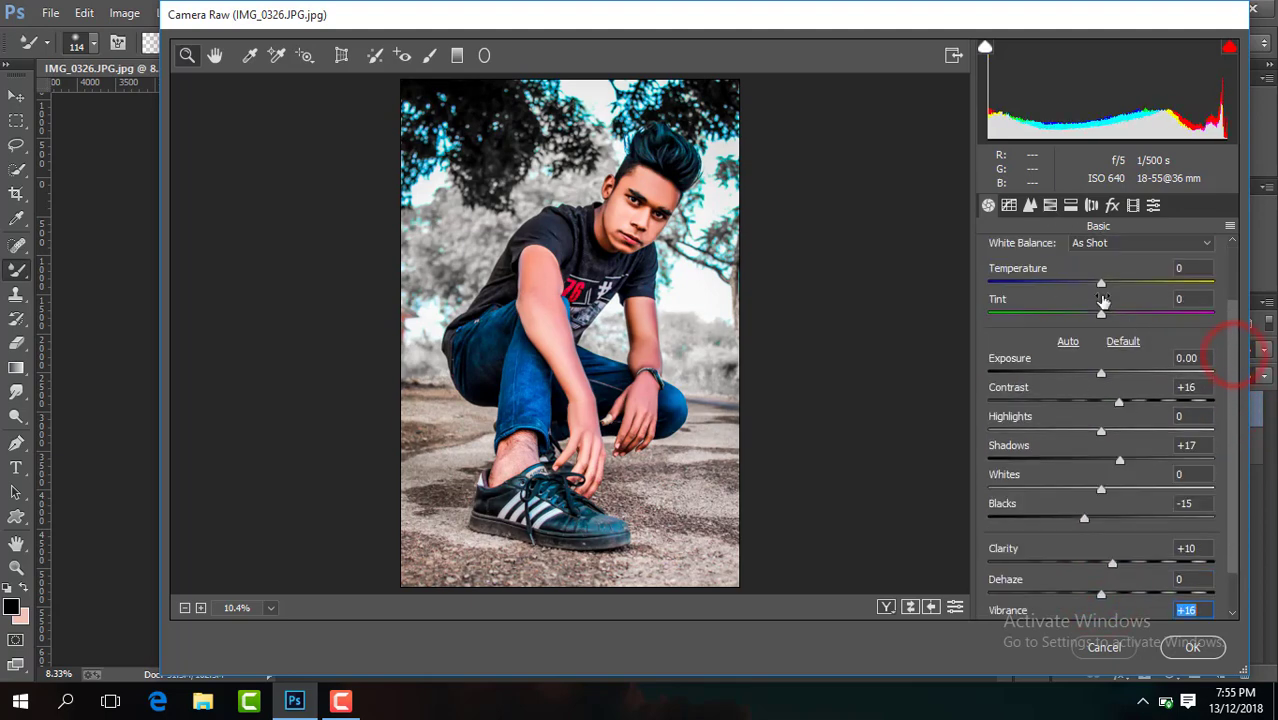
Step: Raise Aquas saturation to +21 and Blues to +22, and set luminance noise reduction to 15
{"action": "left_click", "coordinate": [1049, 205]}
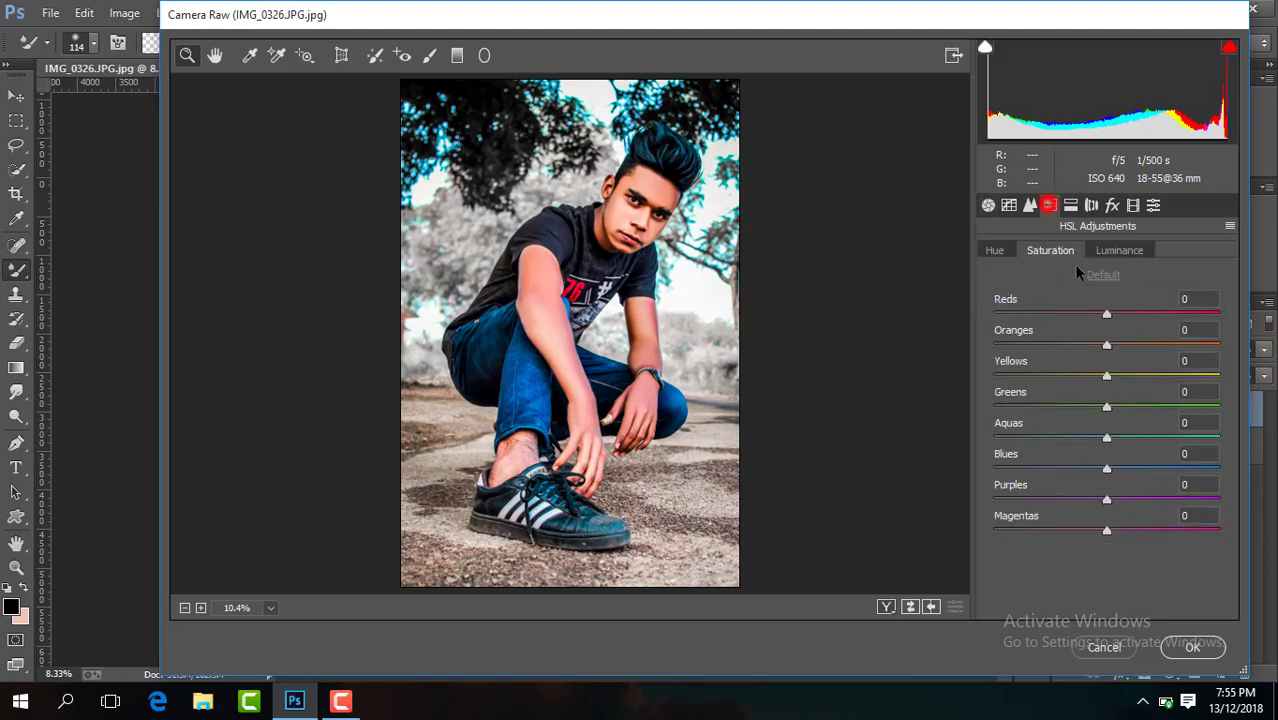
{"action": "left_click", "coordinate": [1116, 252]}
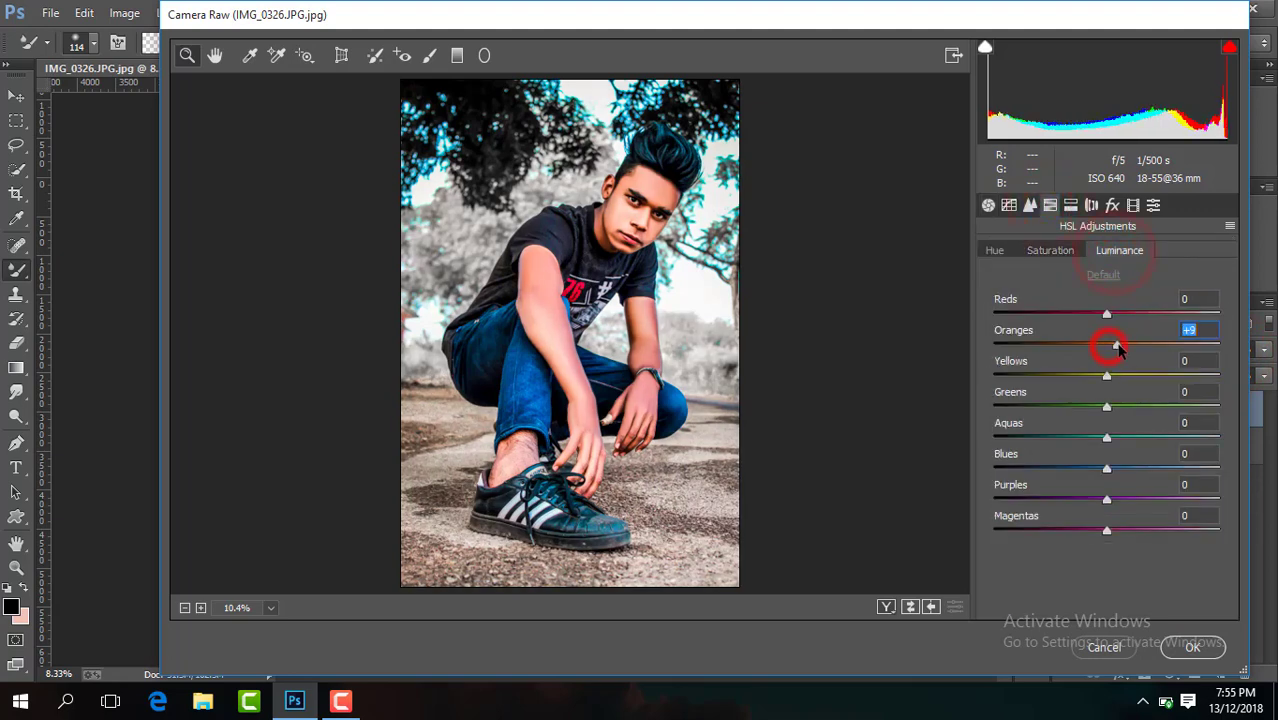
{"action": "left_click", "coordinate": [1068, 255]}
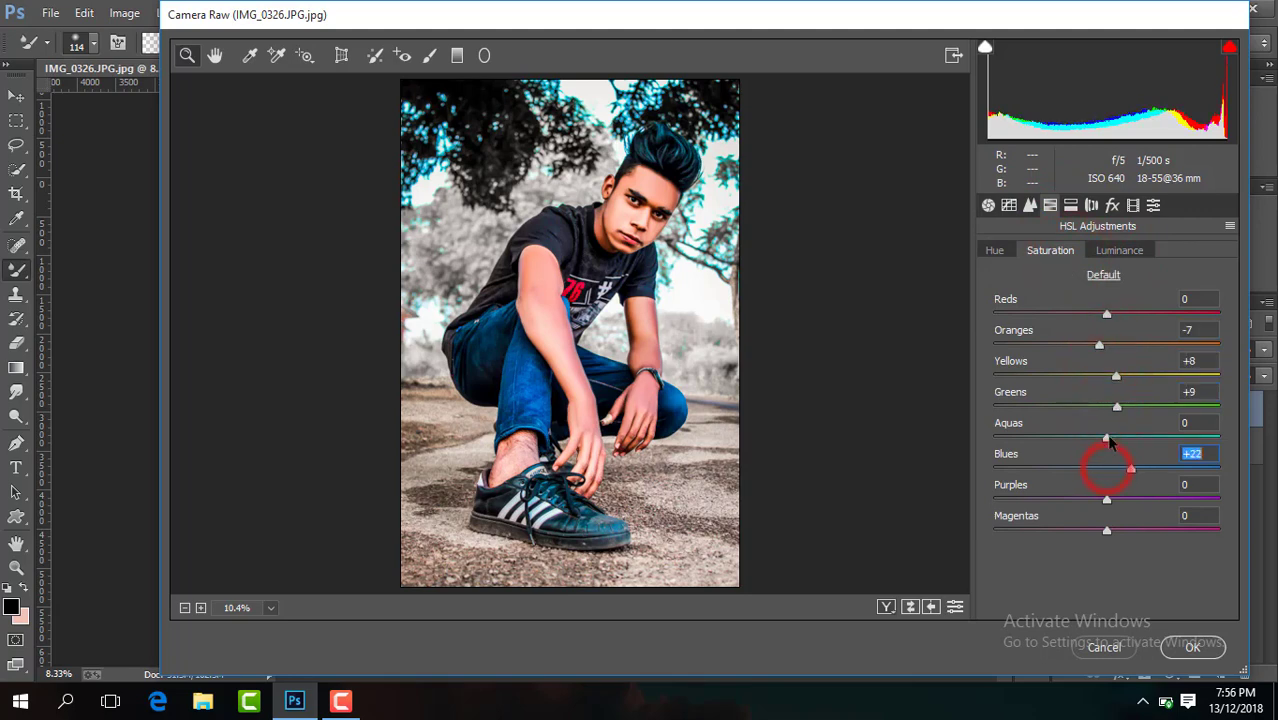
{"action": "left_click", "coordinate": [1033, 206]}
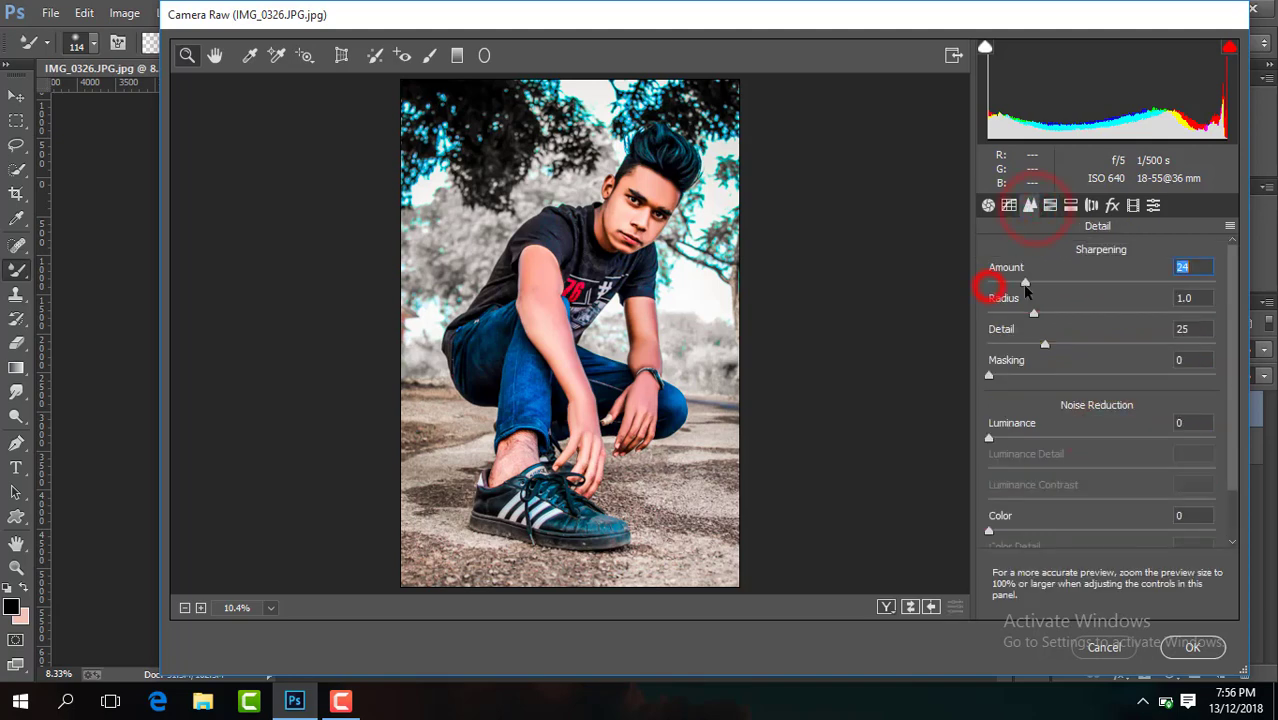
{"action": "left_click_drag", "start_coordinate": [990, 438], "coordinate": [1090, 445]}
Step: Add a −17 vignette, lift Oranges luminance +13 and apply Camera Raw
{"action": "left_click", "coordinate": [1114, 205]}
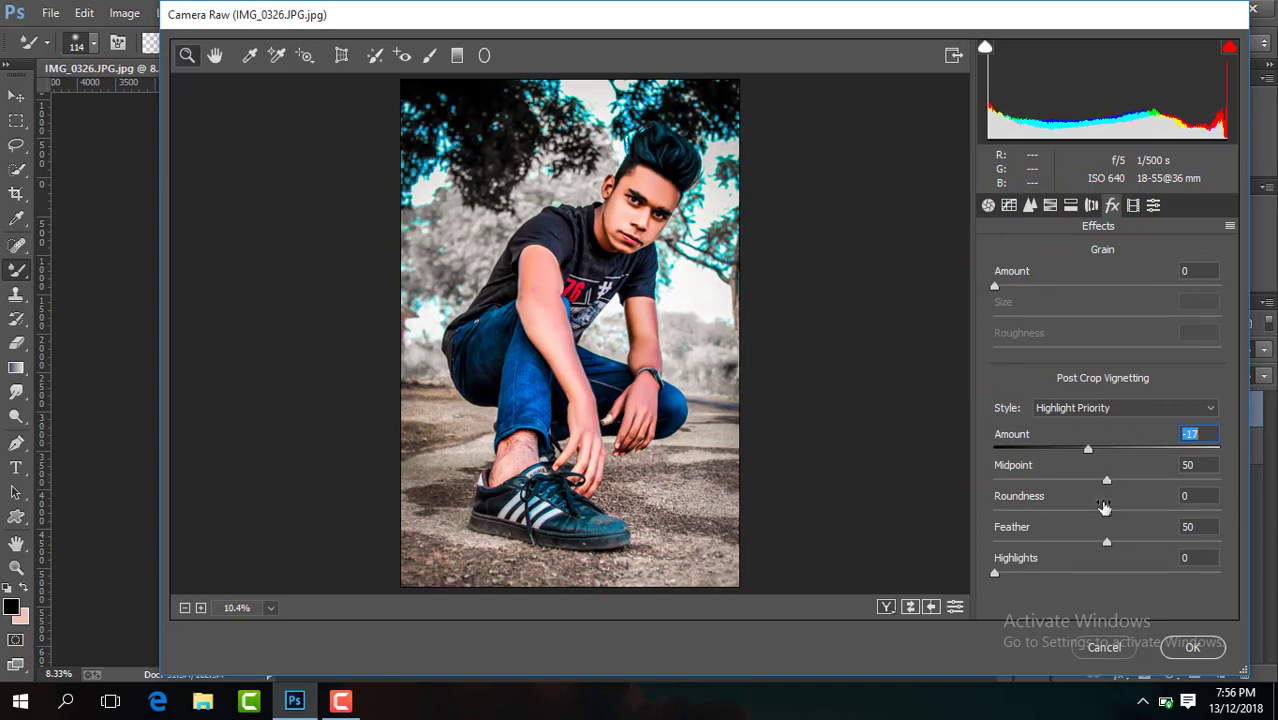
{"action": "left_click", "coordinate": [1050, 205]}
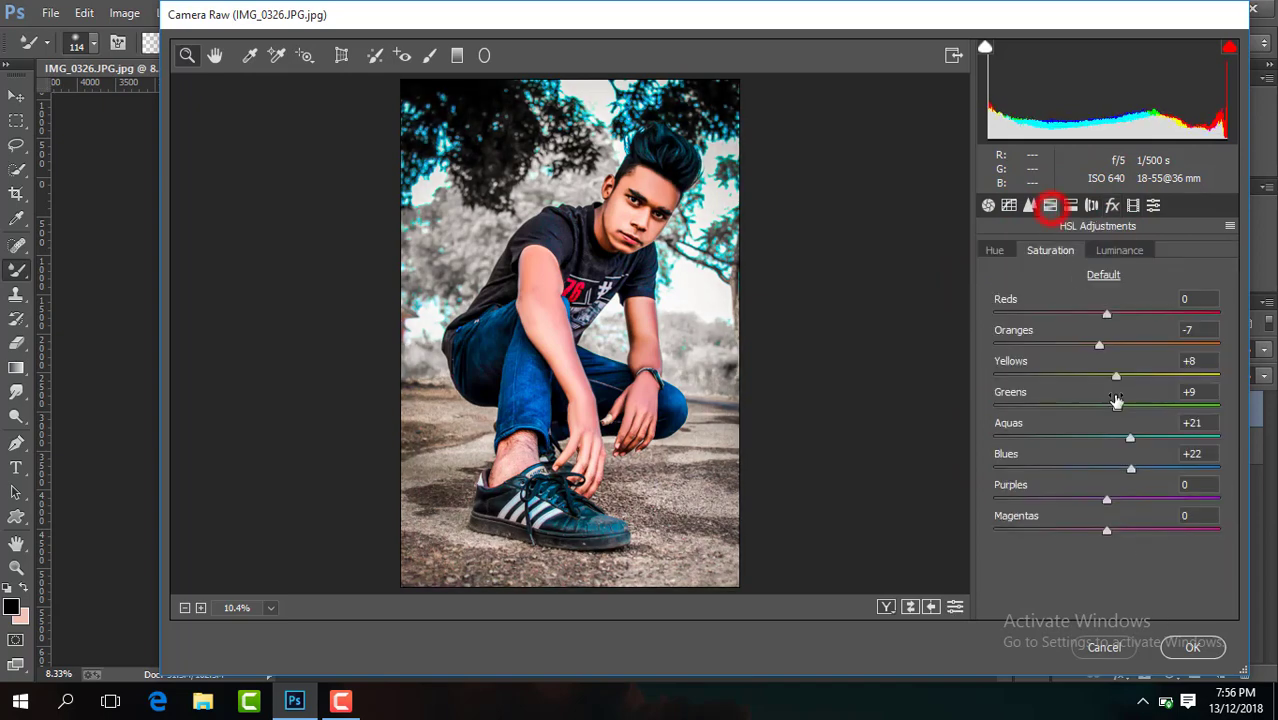
{"action": "left_click", "coordinate": [1123, 250]}
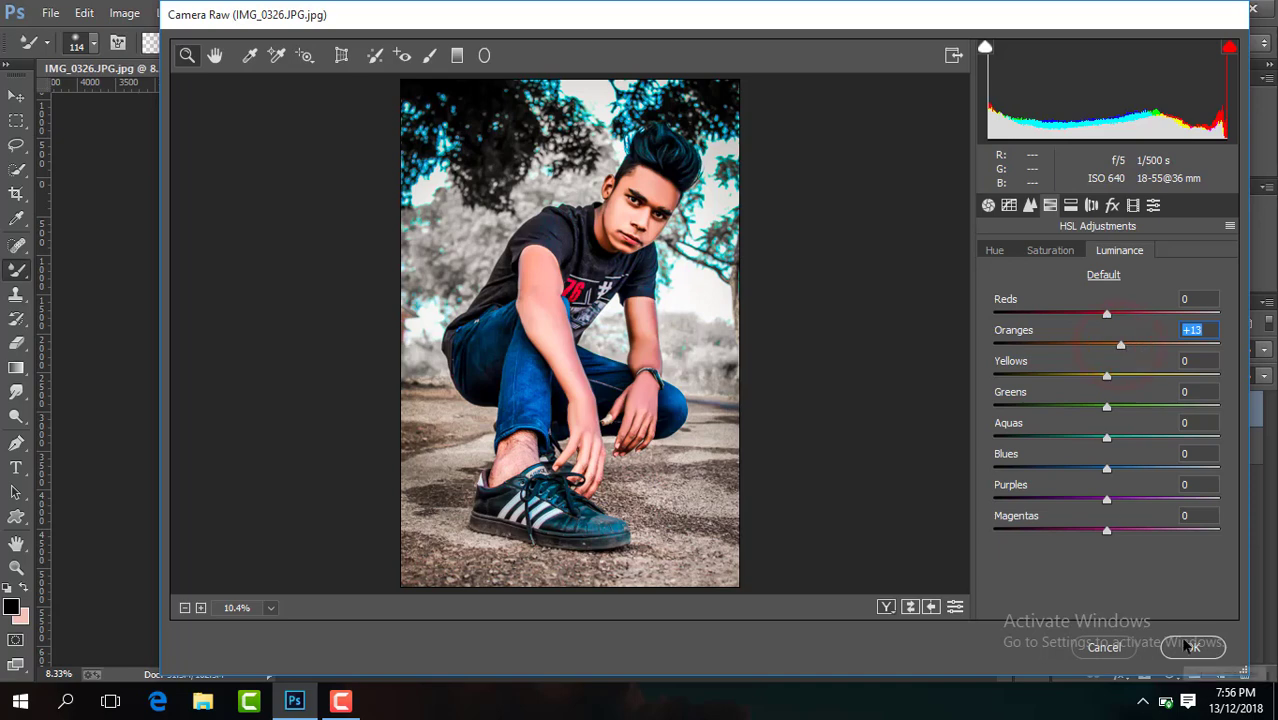
{"action": "left_click", "coordinate": [1191, 647]}
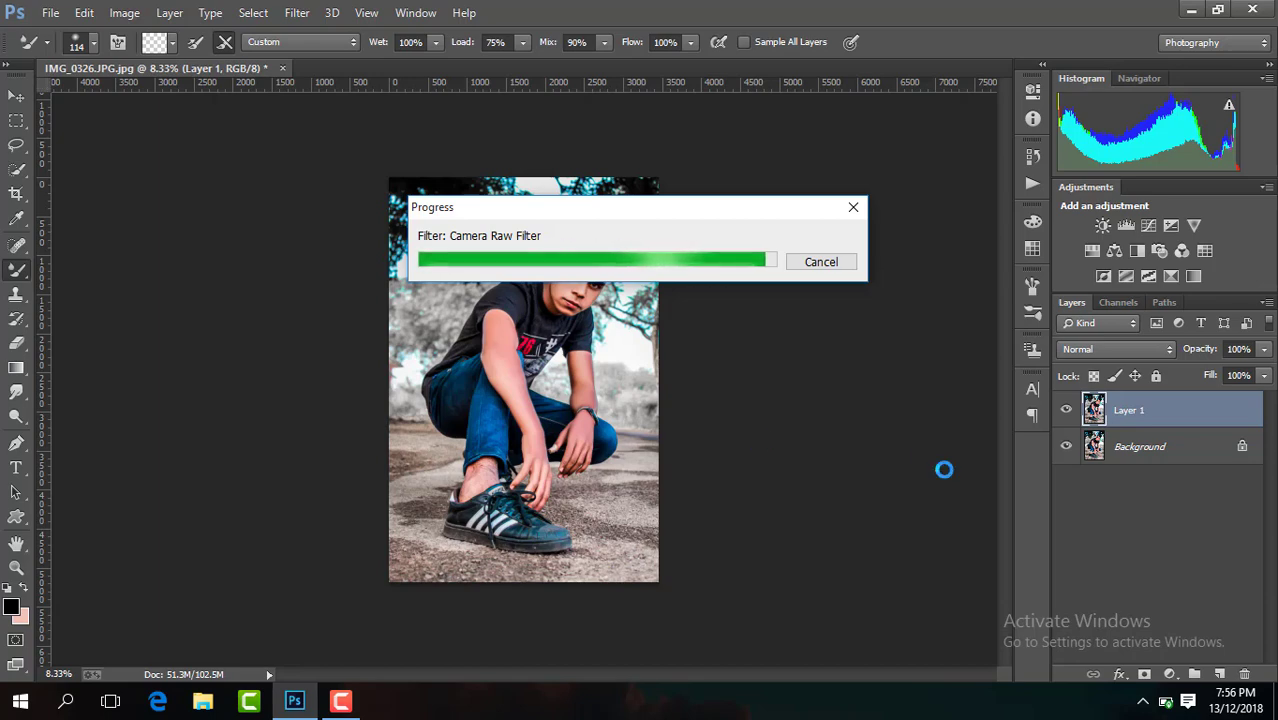
Step: Toggle Layer 1 to compare, then merge it down and undo to keep it separate
{"action": "left_click", "coordinate": [1066, 411]}
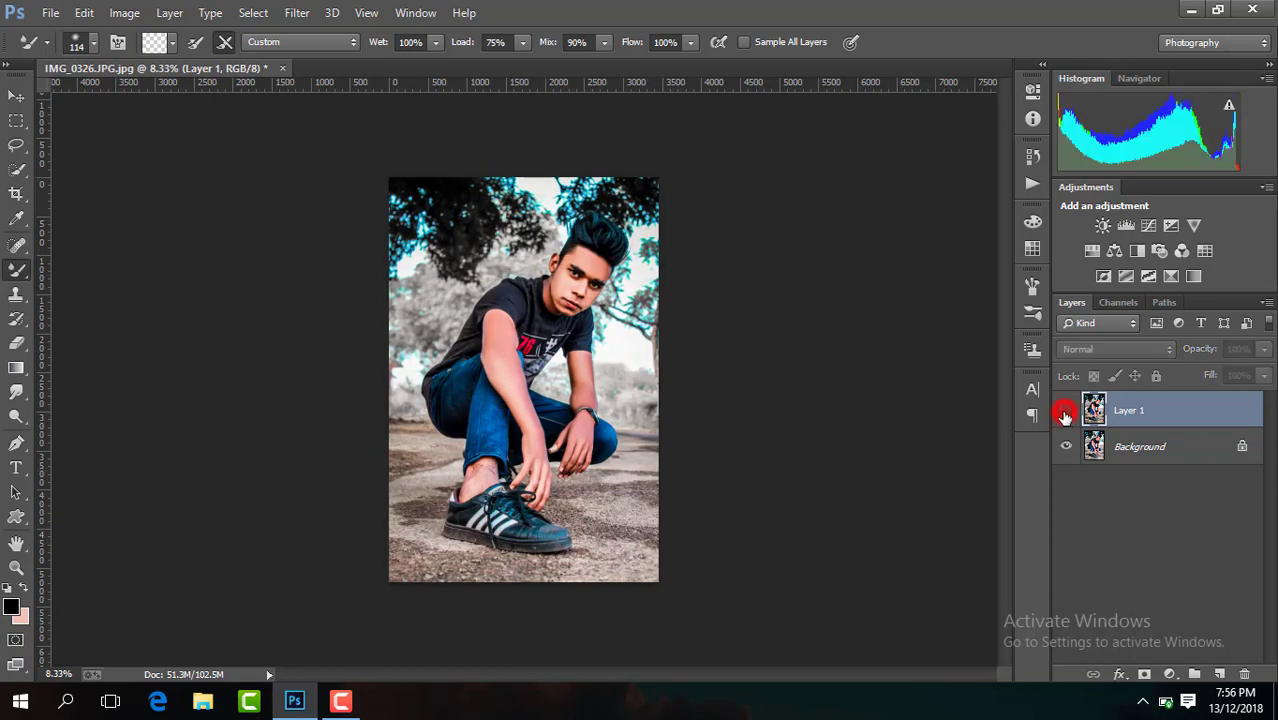
{"action": "right_click", "coordinate": [1168, 411]}
{"action": "left_click", "coordinate": [875, 545]}
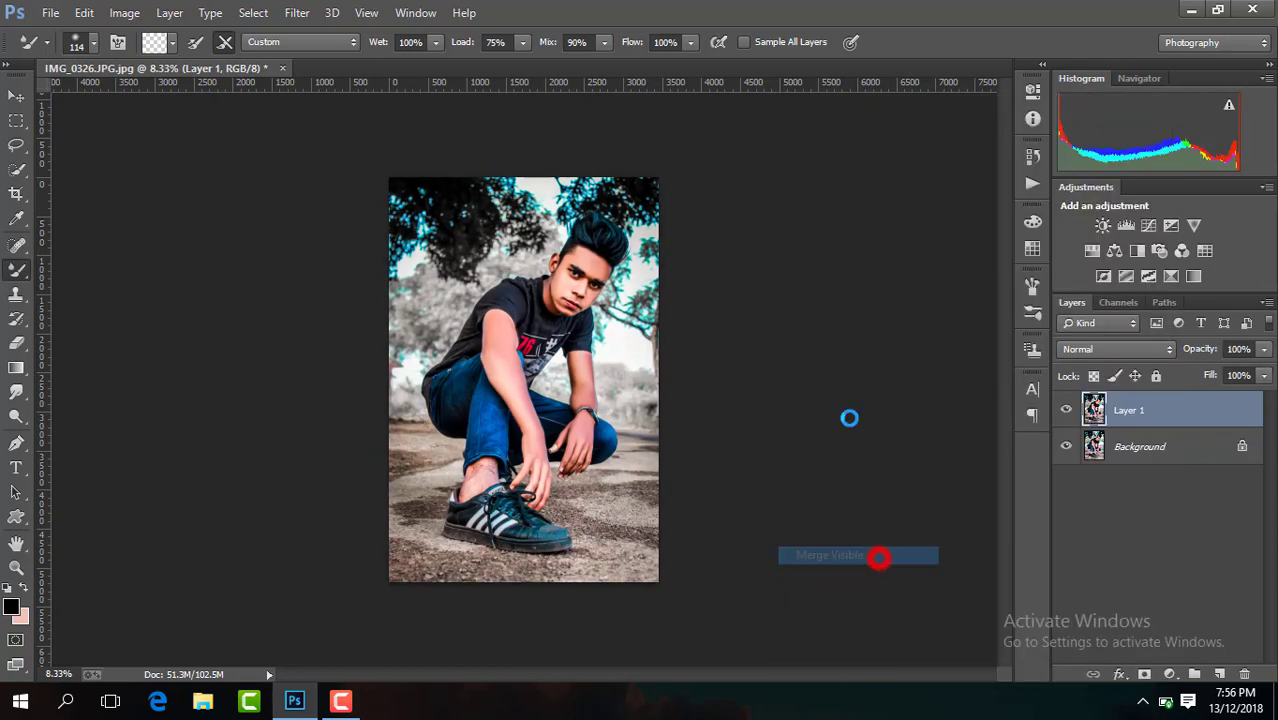
{"action": "key", "text": "ctrl+z"}
Step: Place the red rose PNG as an embedded image
{"action": "left_click", "coordinate": [50, 12]}
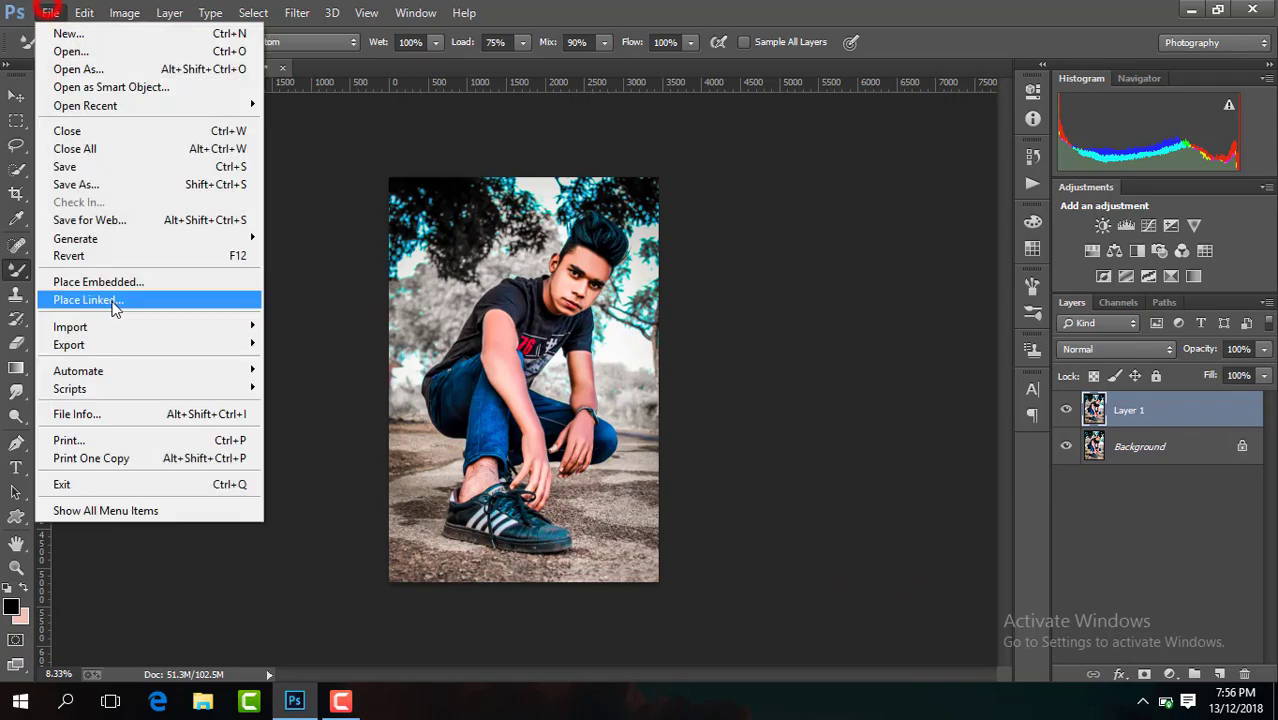
{"action": "left_click", "coordinate": [114, 277]}
{"action": "mouse_move", "coordinate": [828, 130]}
{"action": "left_mouse_down"}
{"action": "mouse_move", "coordinate": [830, 475]}
{"action": "mouse_move", "coordinate": [829, 420]}
{"action": "left_mouse_up"}
{"action": "key", "text": "Escape"}
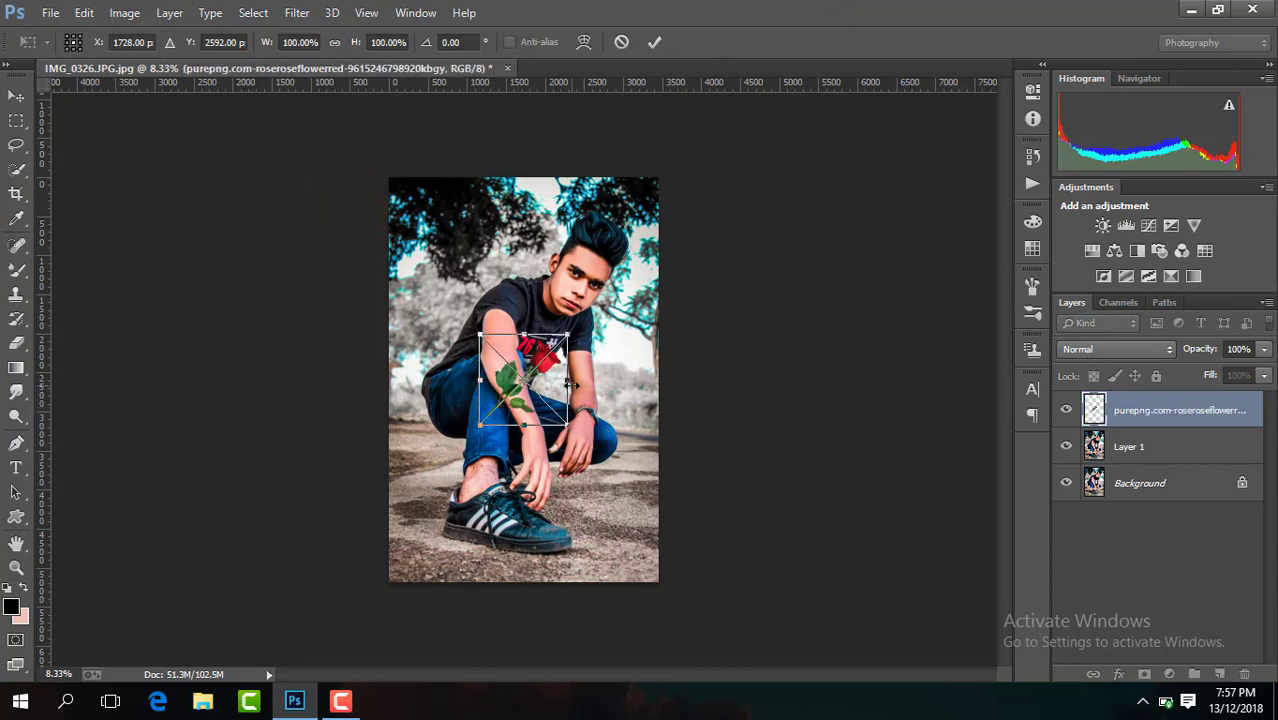
Step: Rotate the rose to about -104.5° and move it down beside the shoe
{"action": "right_click", "coordinate": [572, 384]}
{"action": "left_click", "coordinate": [659, 580]}
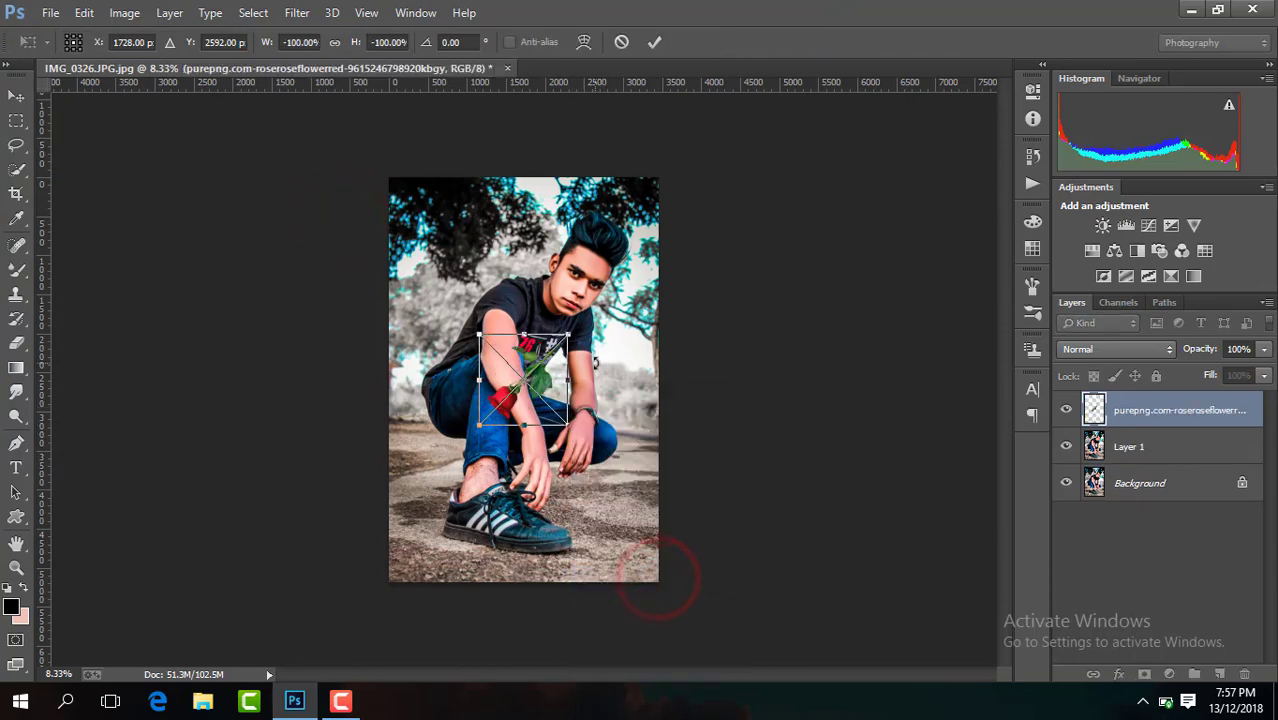
{"action": "left_click_drag", "start_coordinate": [594, 362], "coordinate": [591, 483]}
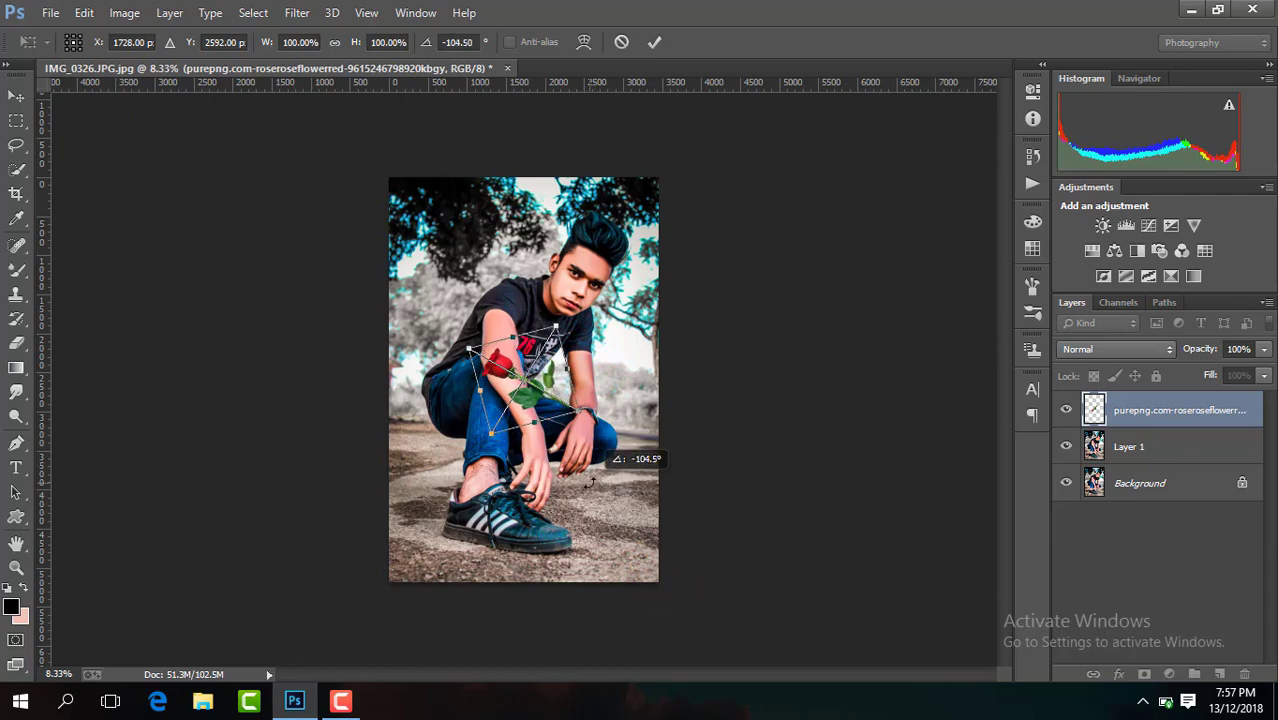
{"action": "key", "text": "b"}
{"action": "left_click", "coordinate": [16, 96]}
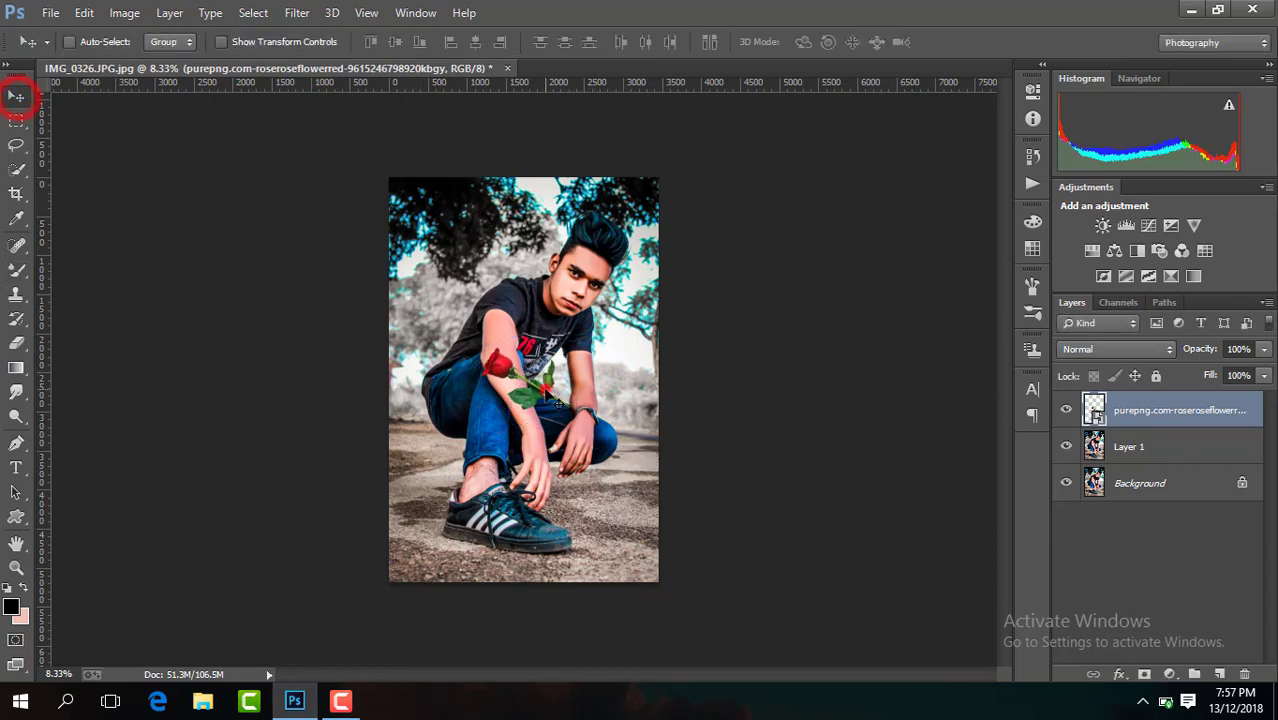
{"action": "left_click_drag", "start_coordinate": [497, 342], "coordinate": [585, 472]}
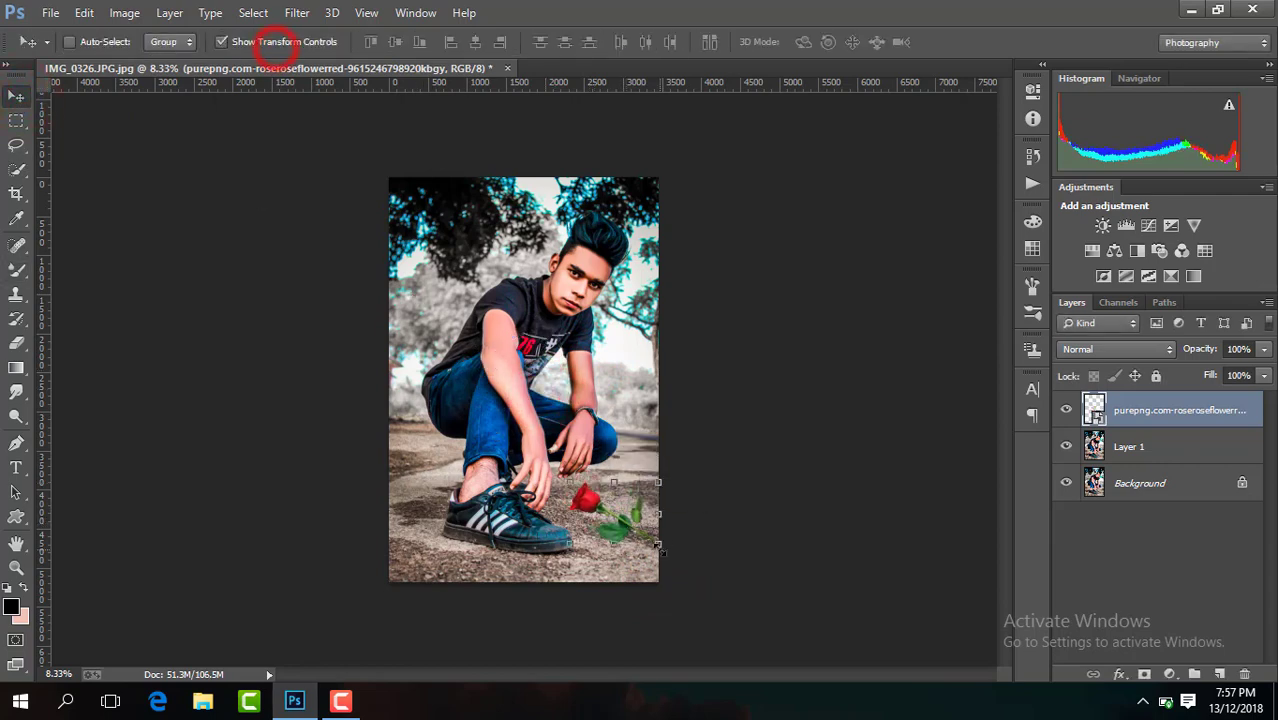
Step: Shrink the rose to about 70% of its size
{"action": "left_click", "coordinate": [659, 548]}
{"action": "left_click_drag", "start_coordinate": [668, 546], "coordinate": [673, 542]}
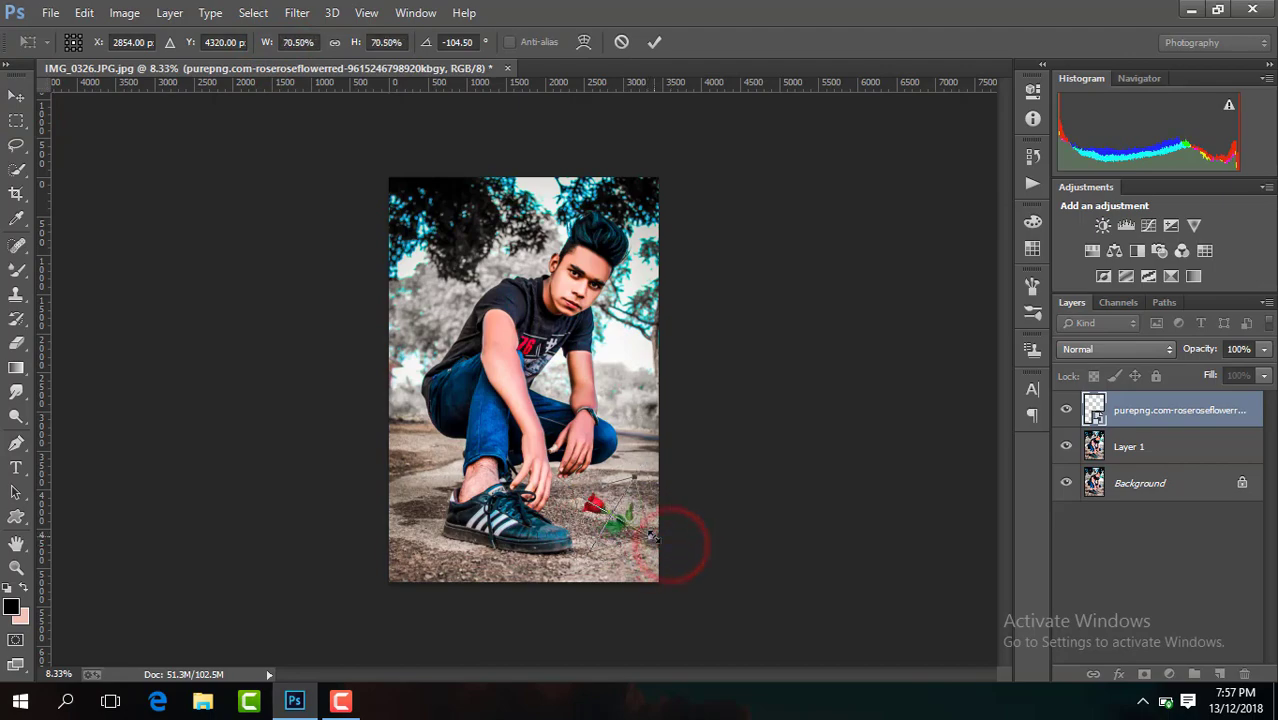
{"action": "key", "text": "Return"}
{"action": "key", "text": "ctrl+plus"}
{"action": "key", "text": "ctrl+plus"}
{"action": "key", "text": "ctrl+plus"}
{"action": "left_click_drag", "start_coordinate": [1008, 337], "coordinate": [1003, 425]}
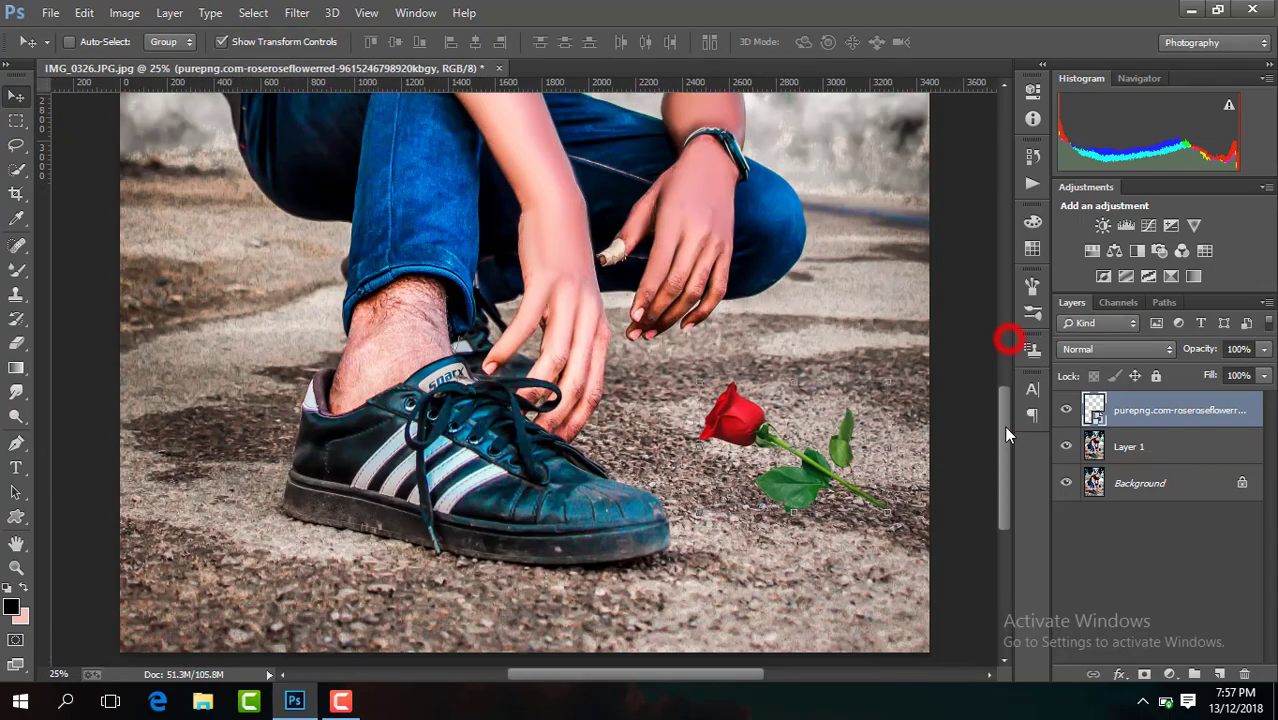
{"action": "left_click_drag", "start_coordinate": [832, 466], "coordinate": [803, 443]}
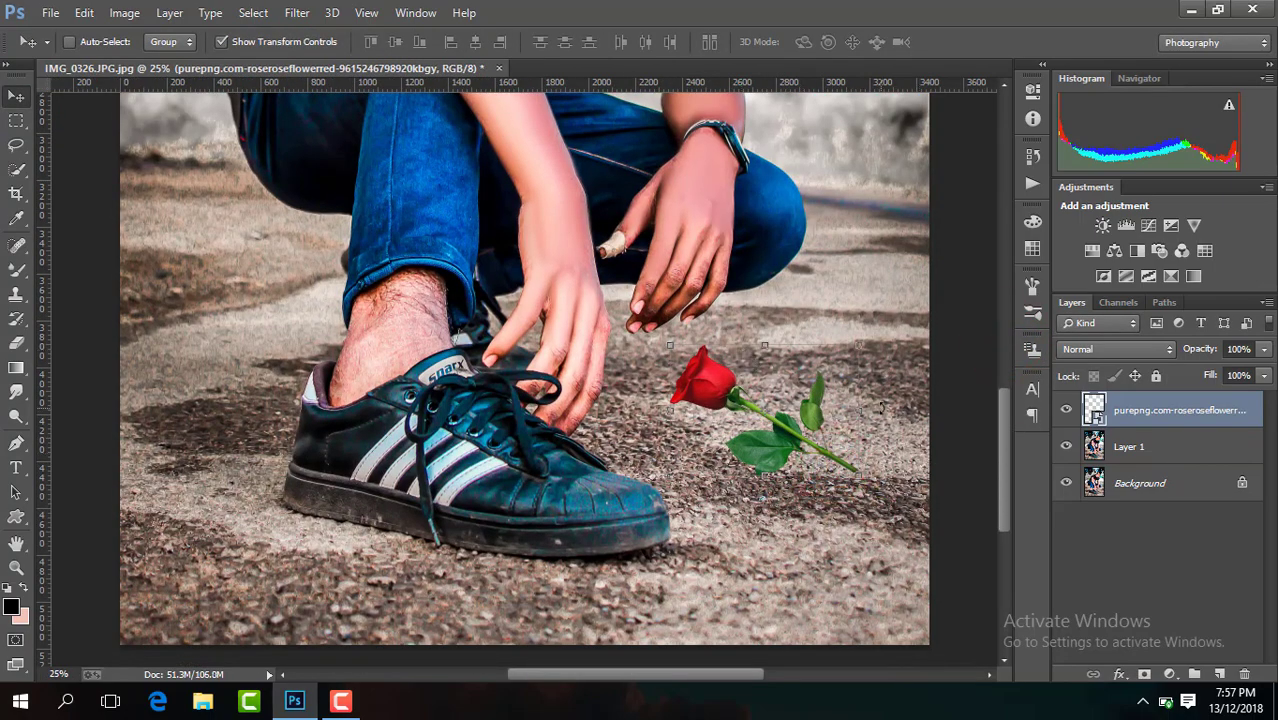
Step: Rotate the rose to lie on the ground, duplicate its layer and move the copy below
{"action": "key", "text": "ctrl+t"}
{"action": "left_click_drag", "start_coordinate": [882, 407], "coordinate": [870, 375]}
{"action": "key", "text": "Return"}
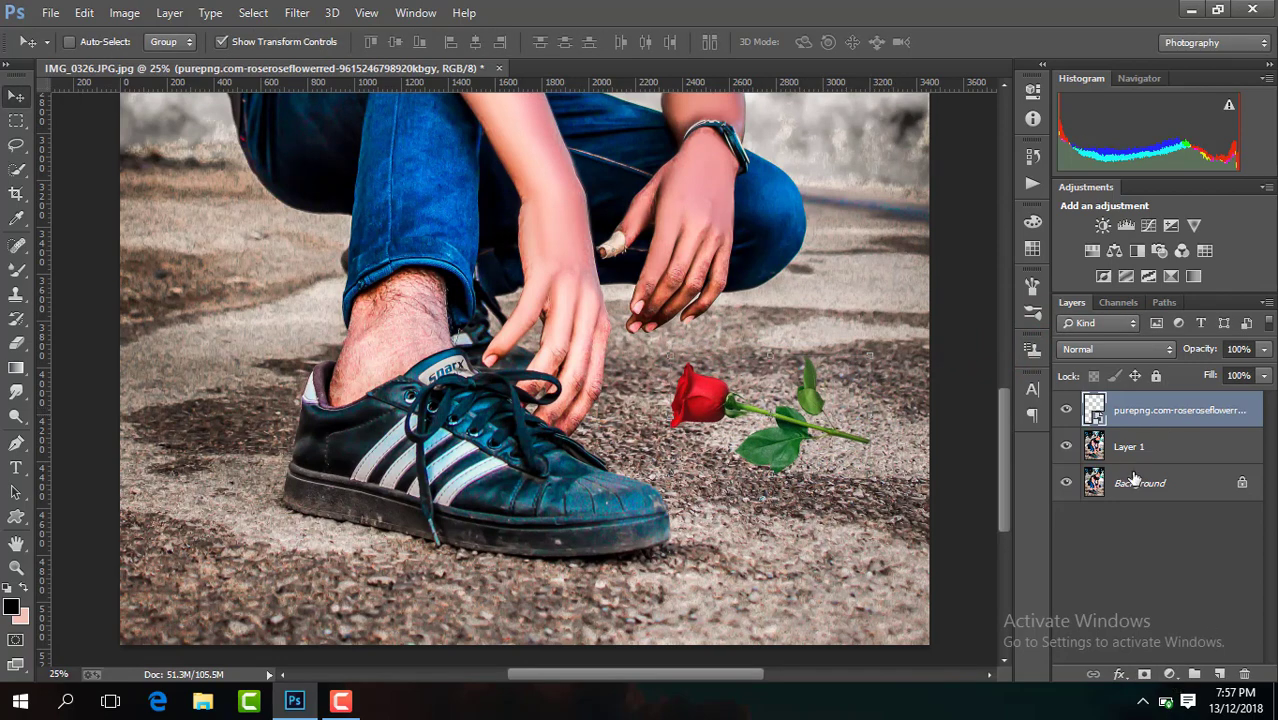
{"action": "key", "text": "ctrl+j"}
{"action": "left_click_drag", "start_coordinate": [1180, 410], "coordinate": [1180, 462]}
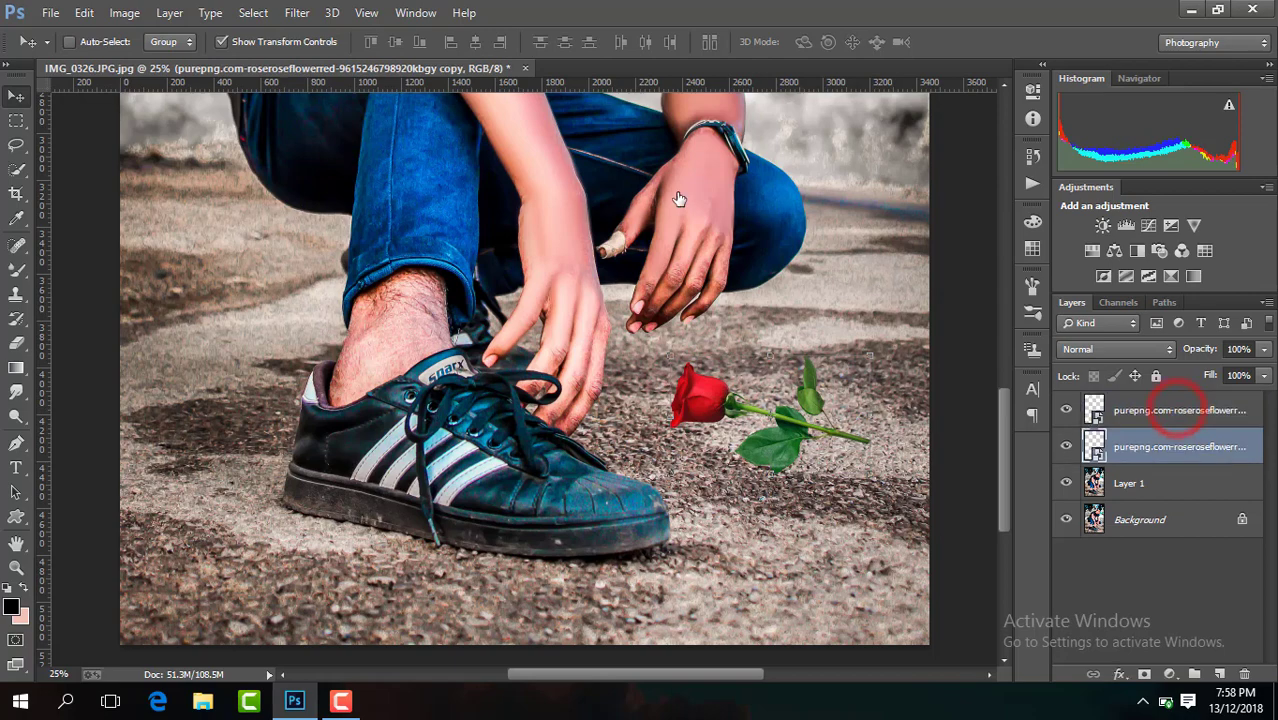
Step: Darken the rose copy to a silhouette with Camera Raw Exposure −5.00 and Contrast +38
{"action": "left_click", "coordinate": [305, 18]}
{"action": "left_click", "coordinate": [367, 121]}
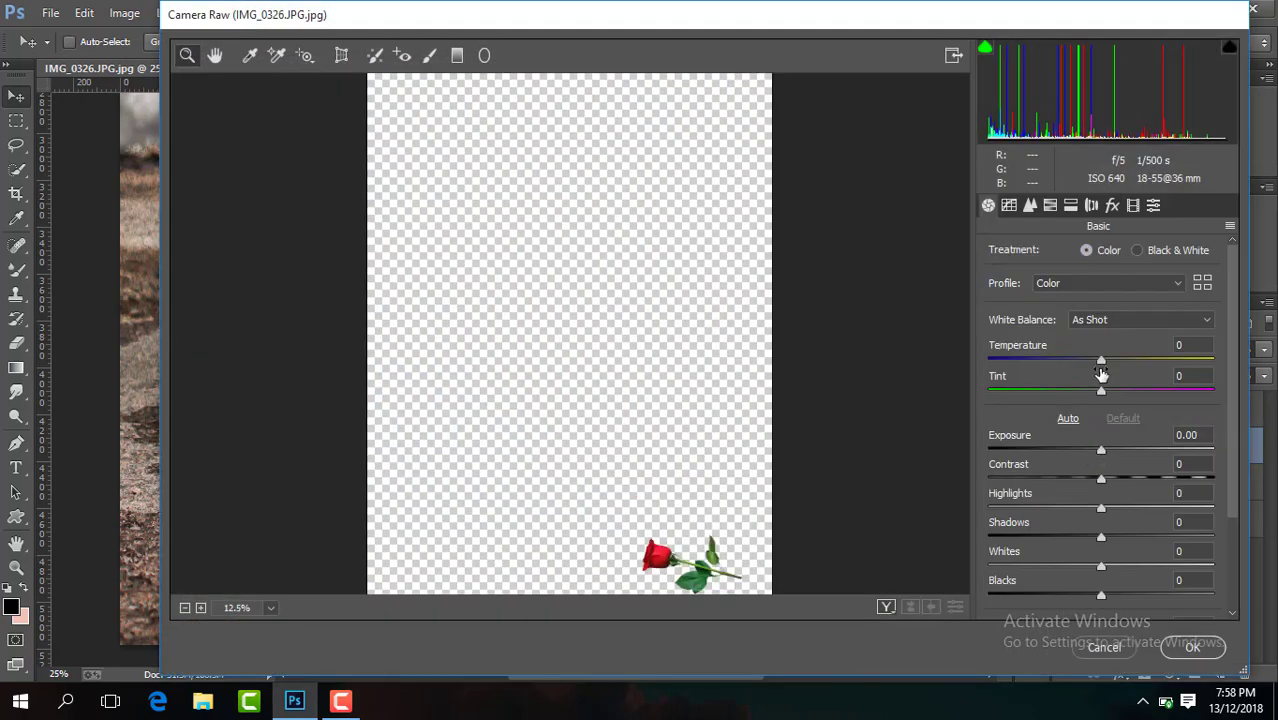
{"action": "left_click_drag", "start_coordinate": [1100, 450], "coordinate": [935, 458]}
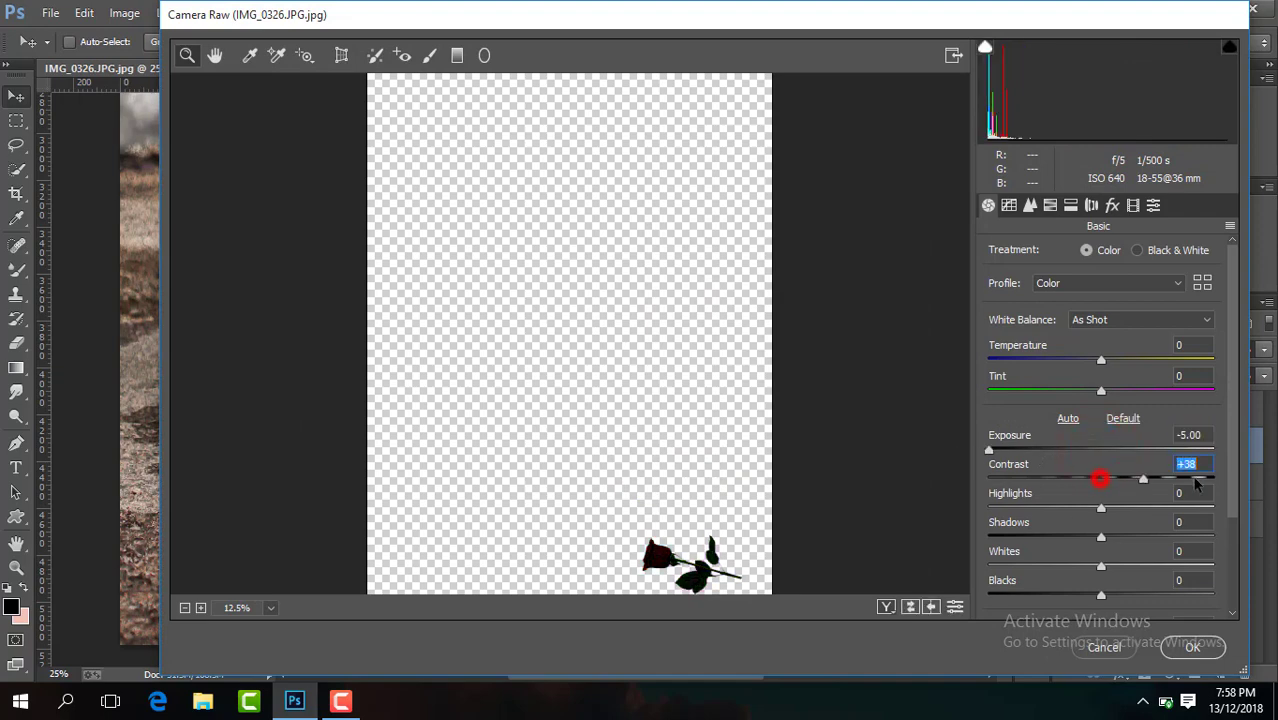
{"action": "left_click", "coordinate": [1186, 652]}
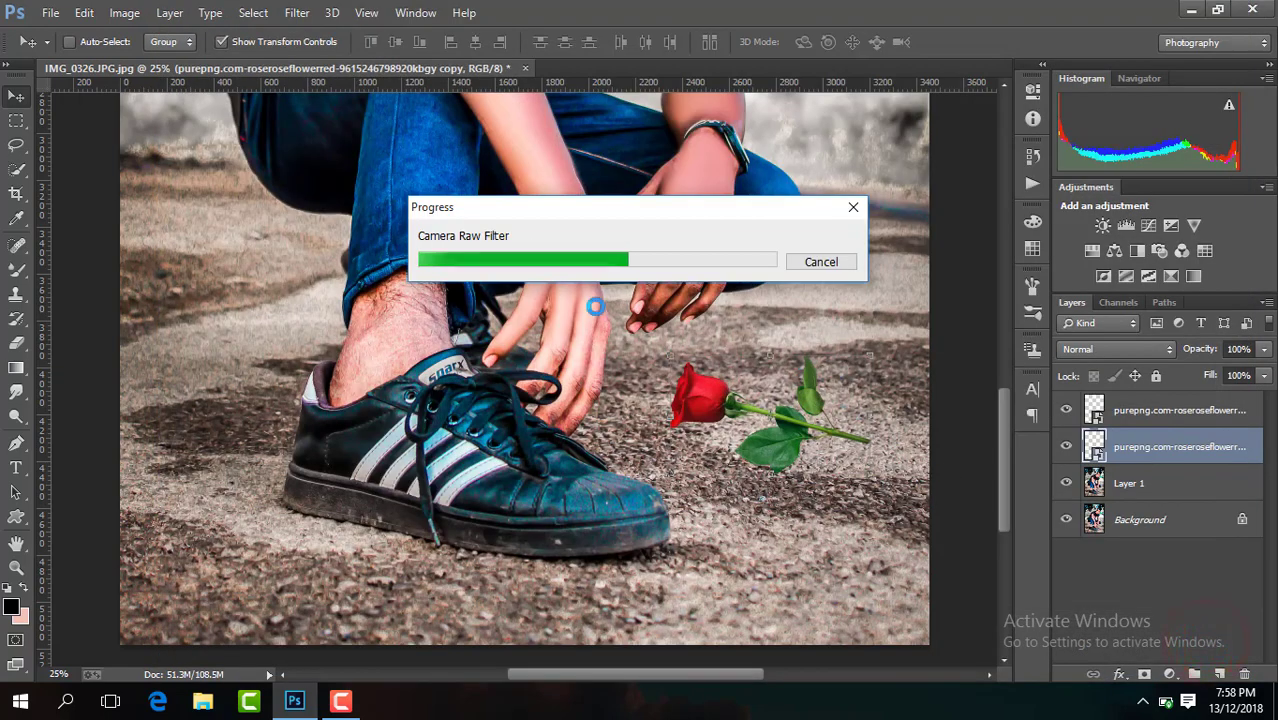
{"action": "left_click_drag", "start_coordinate": [786, 428], "coordinate": [786, 438]}
Step: Blur the dark rose copy with a 15.5 px Gaussian Blur and hide transform controls
{"action": "left_click", "coordinate": [297, 12]}
{"action": "mouse_move", "coordinate": [306, 238]}
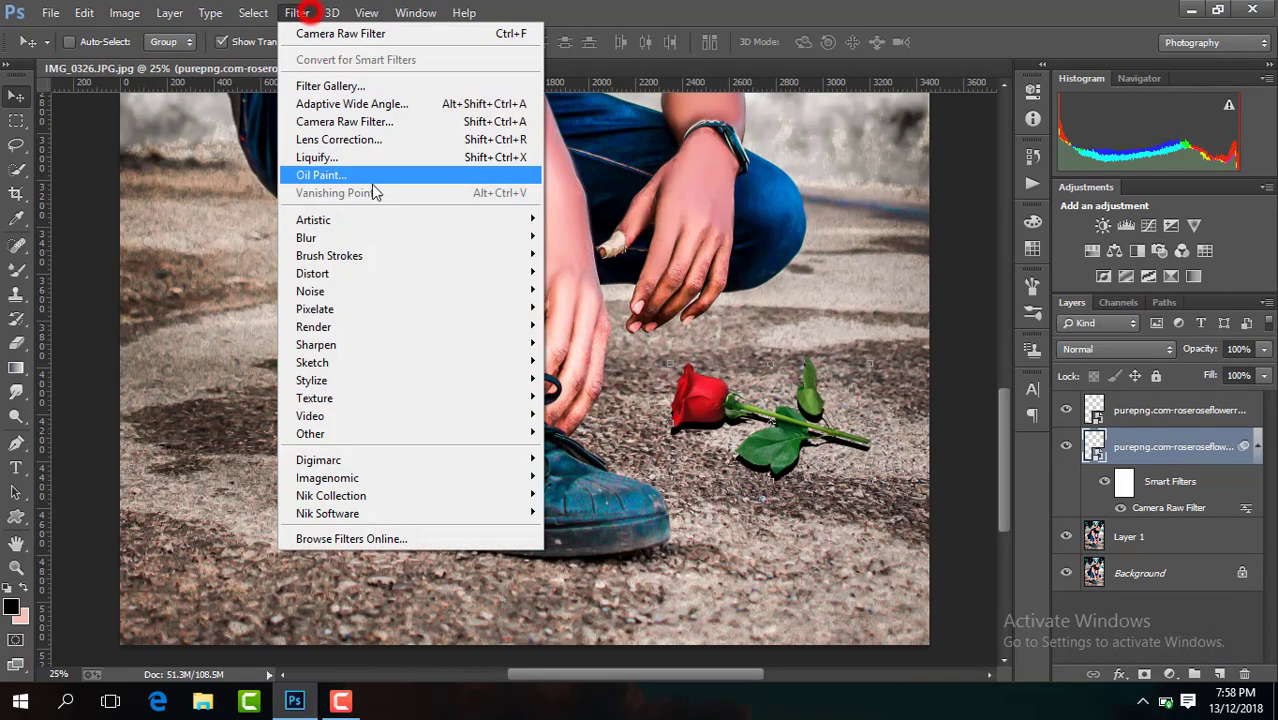
{"action": "left_click", "coordinate": [594, 370]}
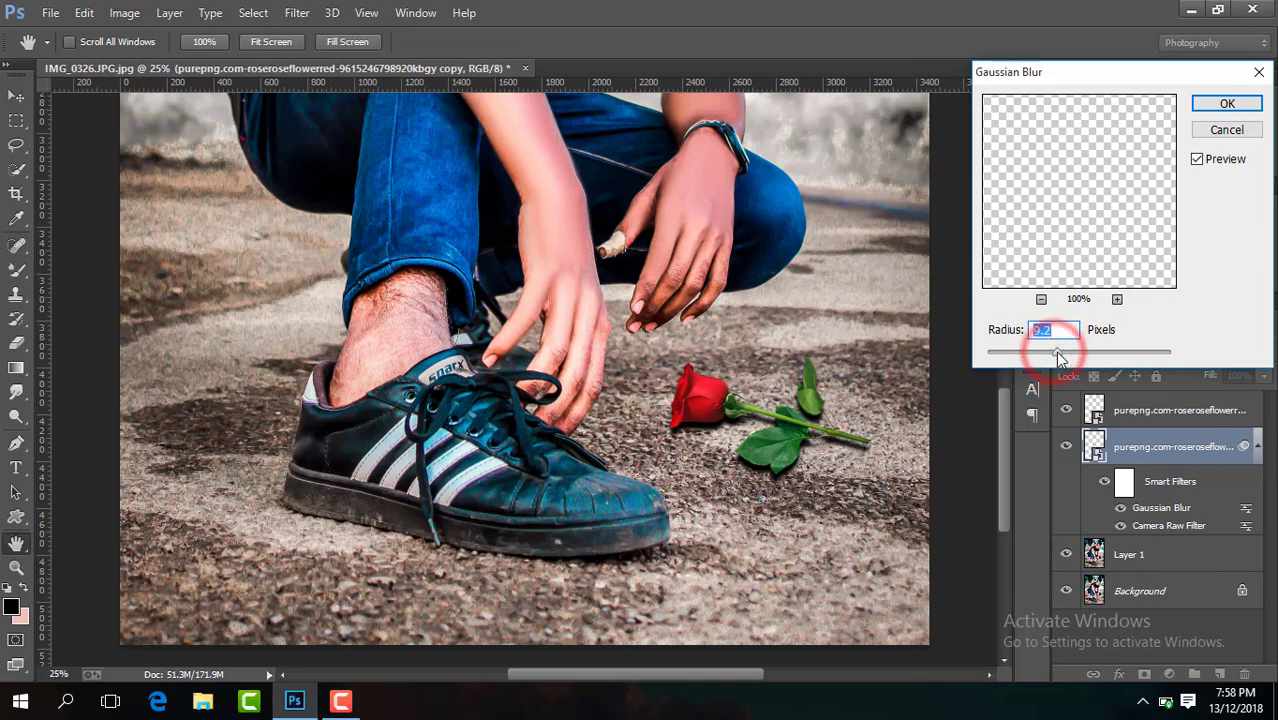
{"action": "left_click_drag", "start_coordinate": [1045, 354], "coordinate": [1060, 354]}
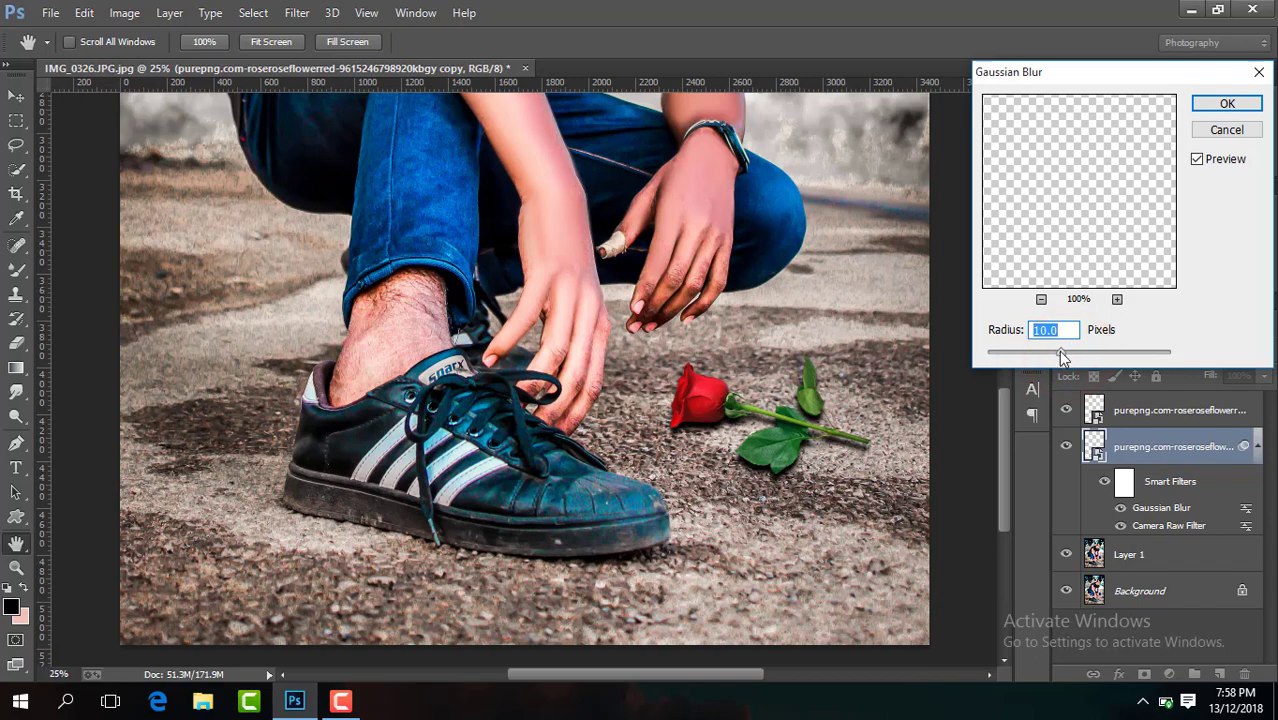
{"action": "left_click_drag", "start_coordinate": [1060, 354], "coordinate": [1065, 354]}
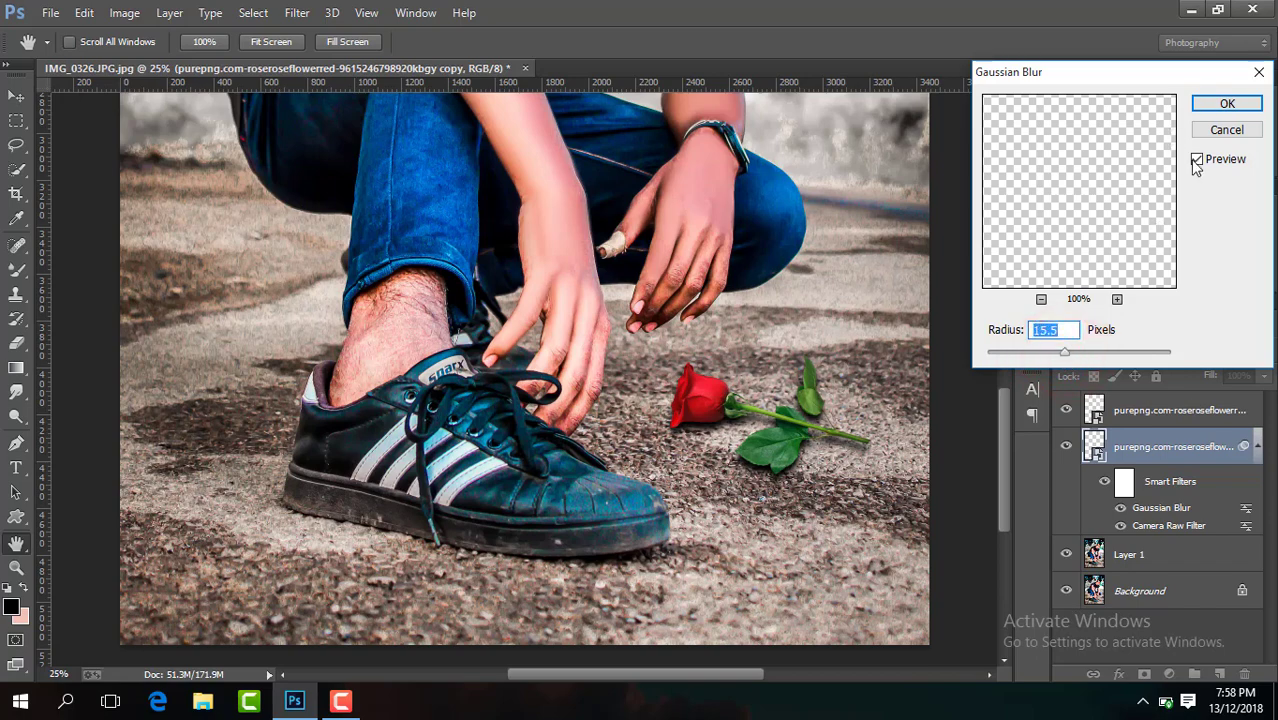
{"action": "left_click", "coordinate": [1220, 105]}
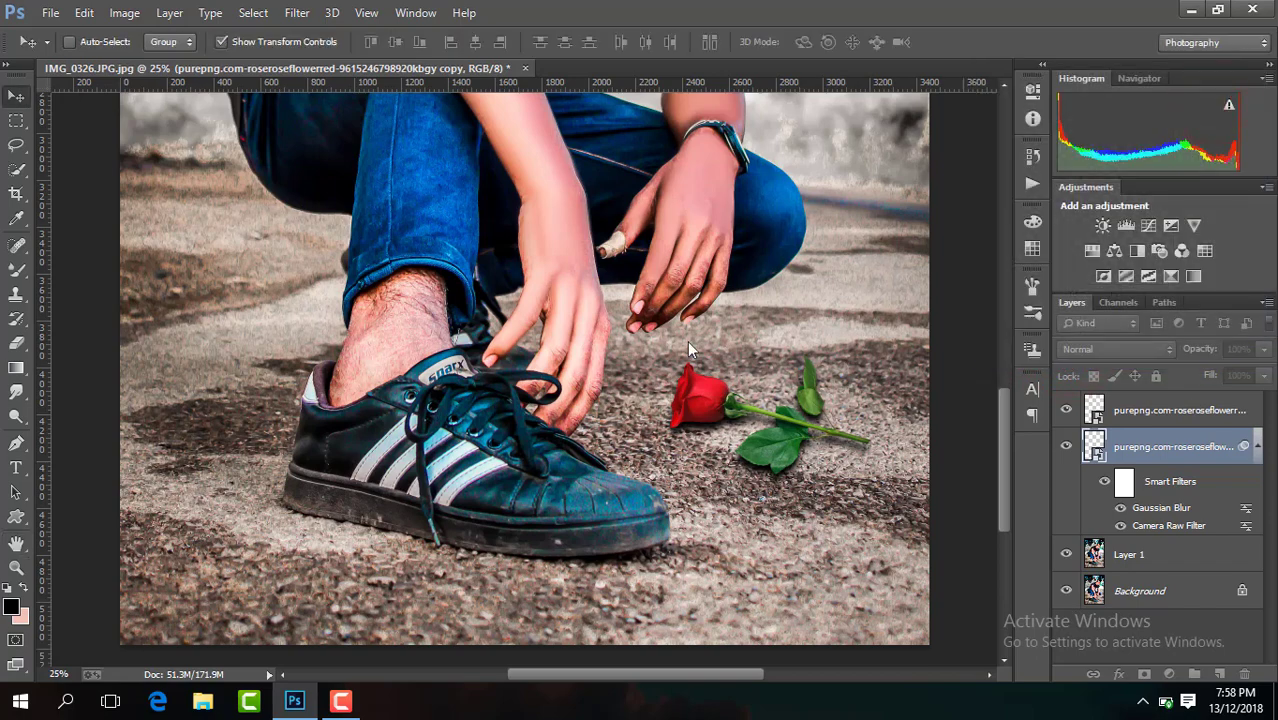
{"action": "key", "text": "ctrl+minus"}
{"action": "key", "text": "ctrl+minus"}
{"action": "key", "text": "ctrl+minus"}
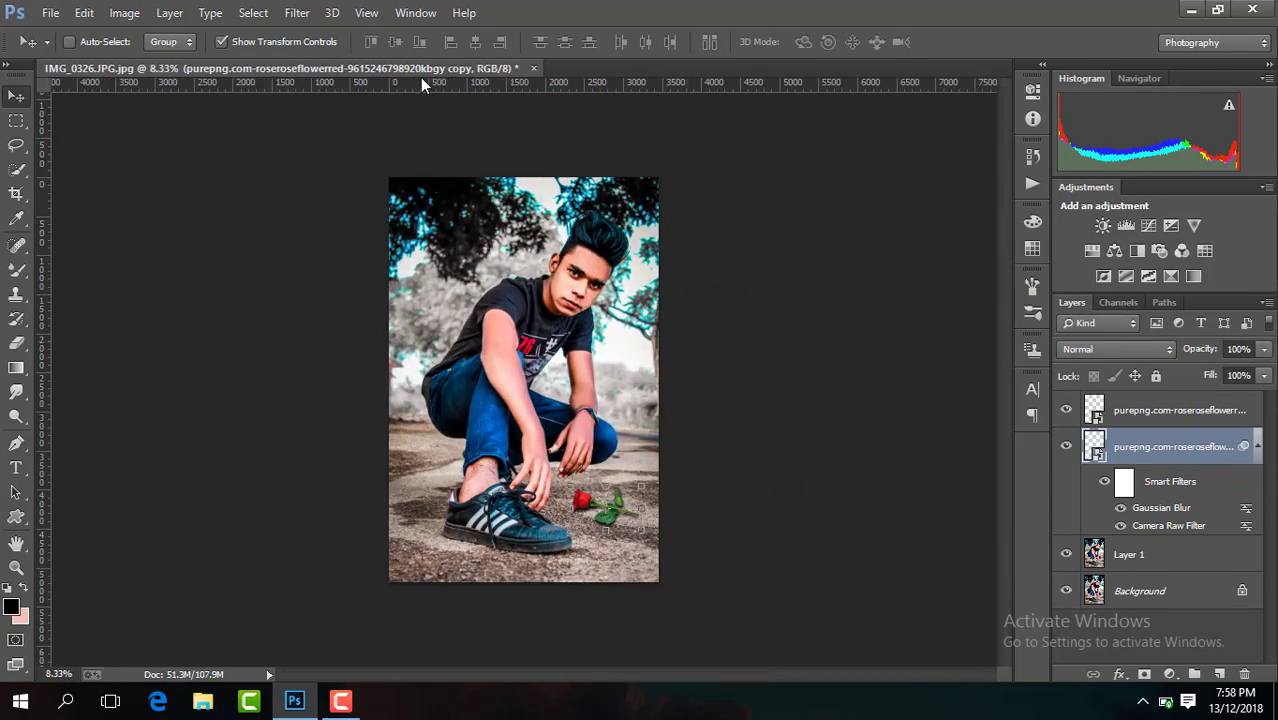
{"action": "left_click", "coordinate": [330, 42]}
{"action": "key", "text": "ctrl+plus"}
{"action": "key", "text": "ctrl+plus"}
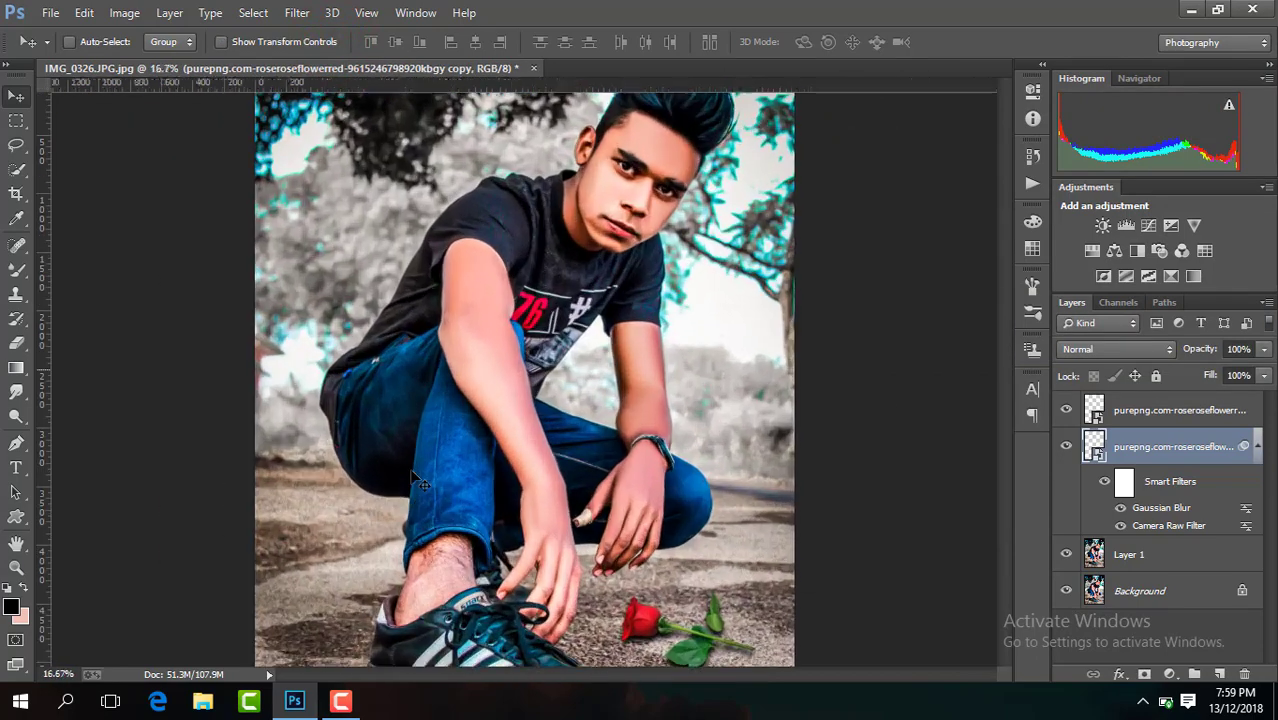
{"action": "key", "text": "ctrl+plus"}
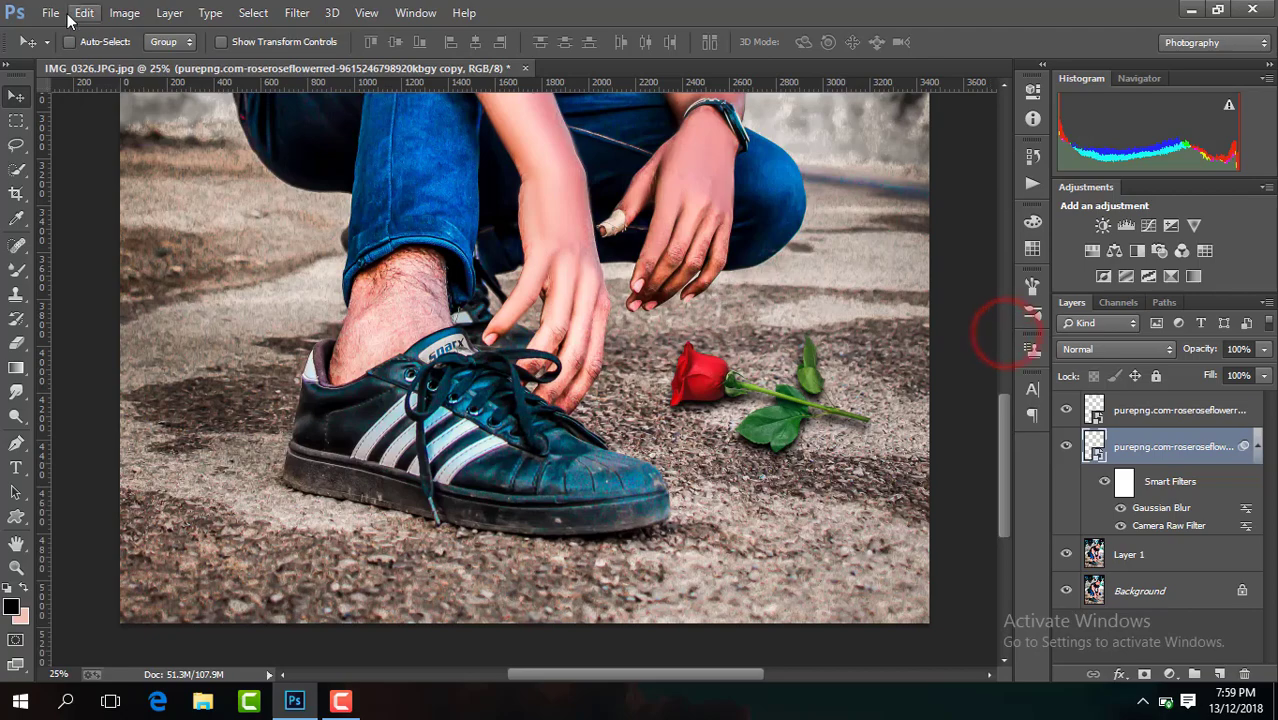
Step: Place the fire image 'images (6)' and set its blend mode to Screen
{"action": "left_click", "coordinate": [50, 12]}
{"action": "left_click", "coordinate": [166, 273]}
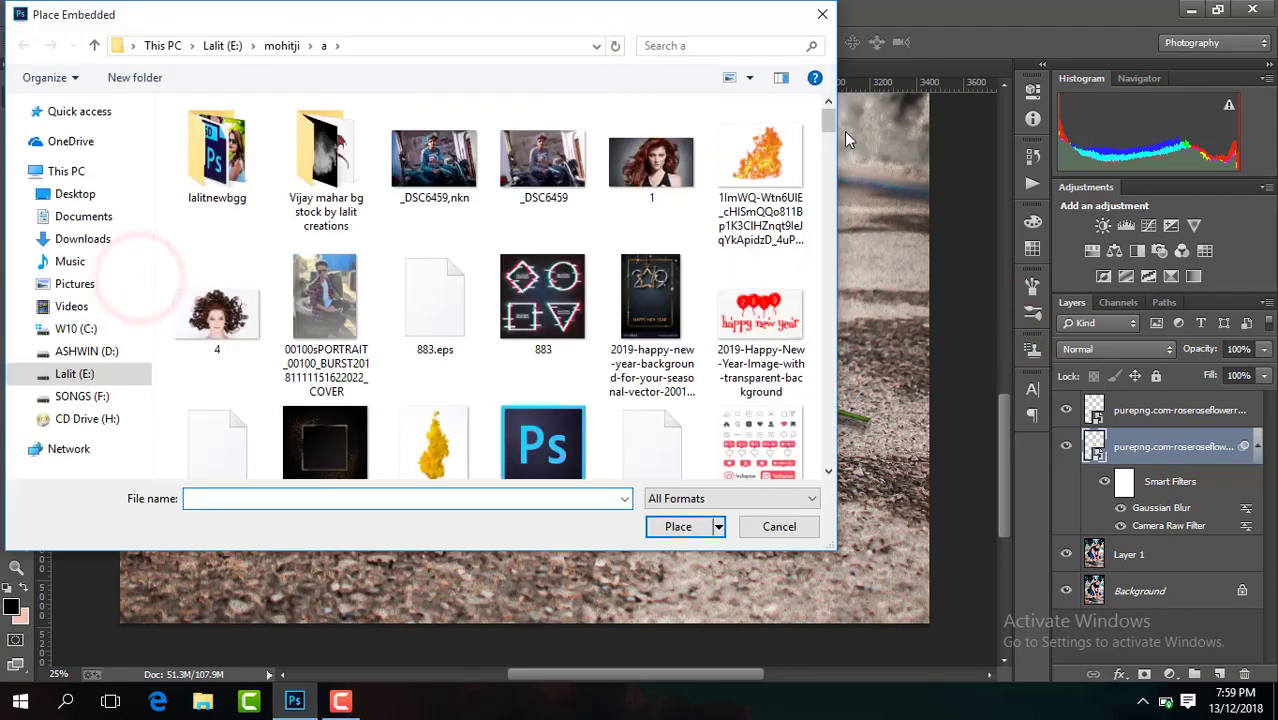
{"action": "left_click_drag", "start_coordinate": [828, 118], "coordinate": [830, 362]}
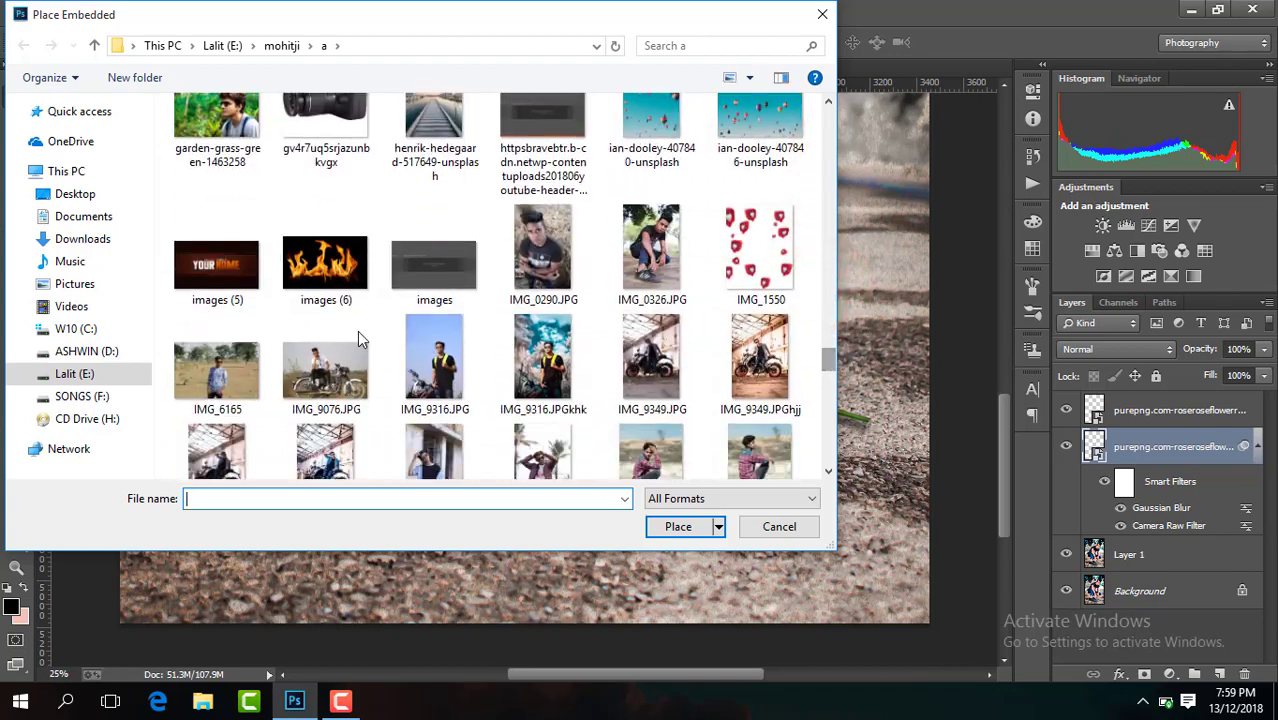
{"action": "double_click", "coordinate": [325, 270]}
{"action": "left_click", "coordinate": [1130, 350]}
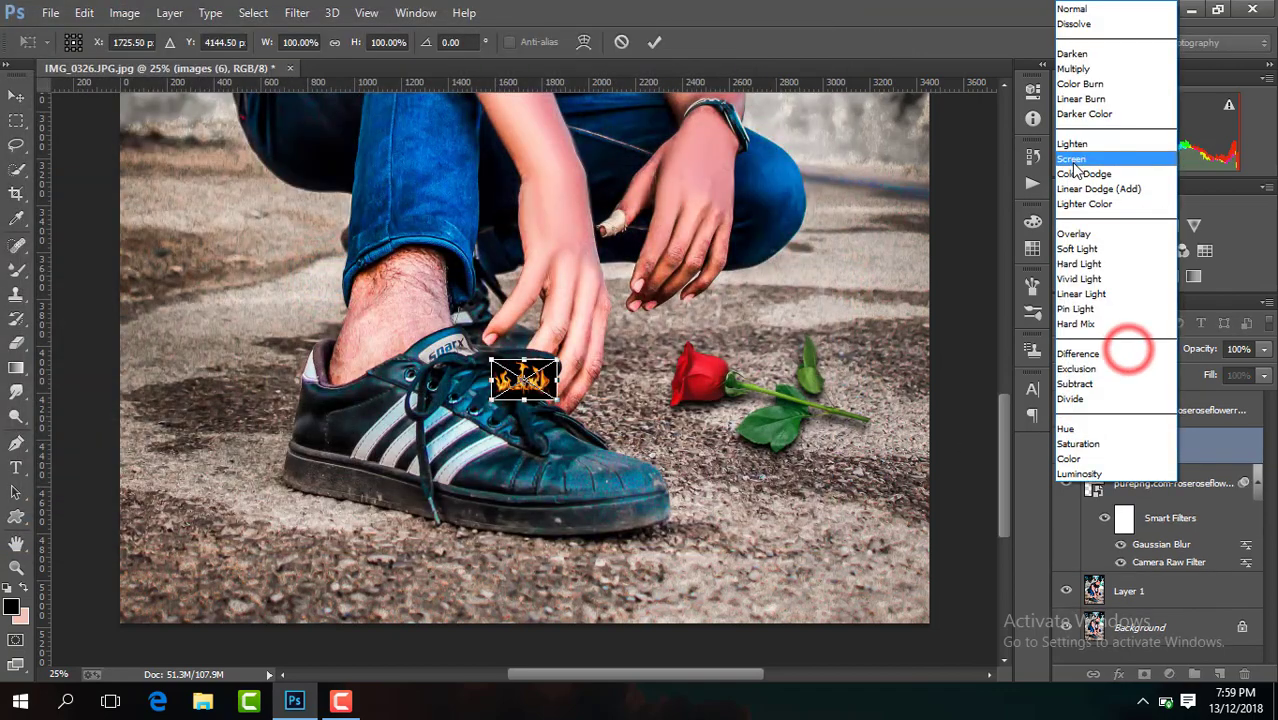
{"action": "left_click", "coordinate": [1083, 150]}
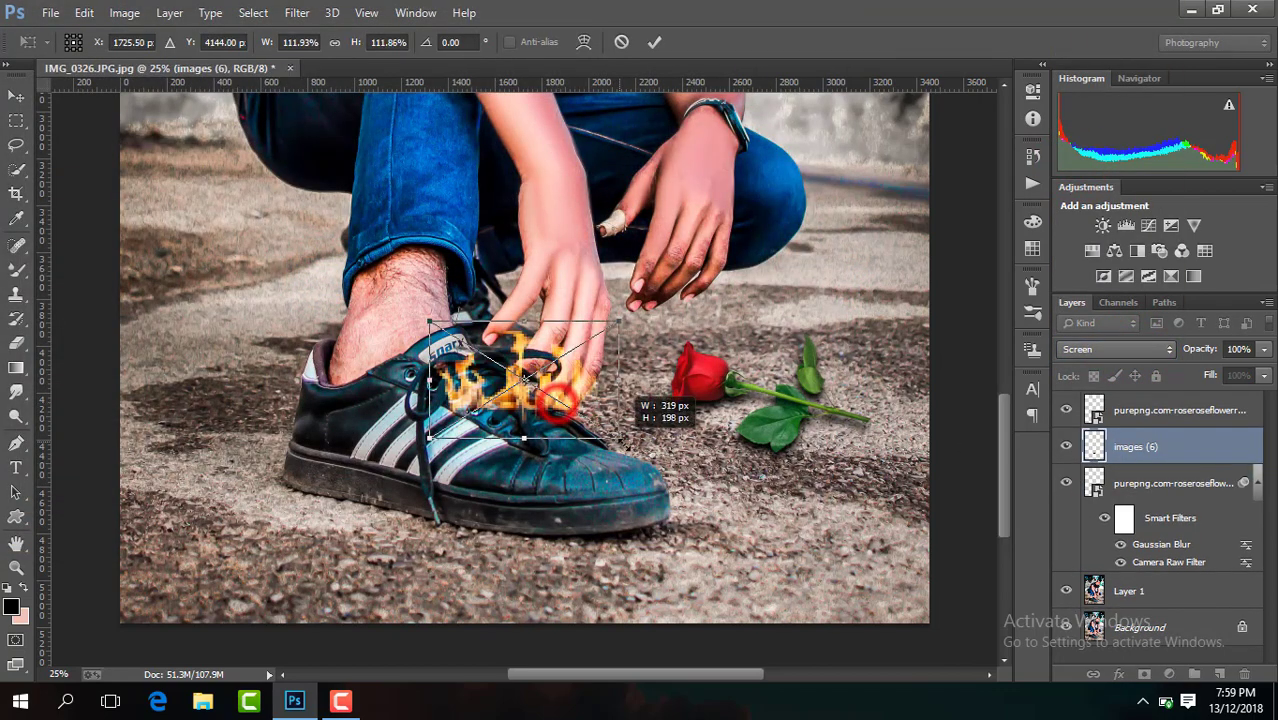
Step: Scale the flames to about 299% over the rose, then select the rose and shadow layers
{"action": "left_click_drag", "start_coordinate": [558, 401], "coordinate": [624, 441]}
{"action": "left_click_drag", "start_coordinate": [557, 385], "coordinate": [785, 362]}
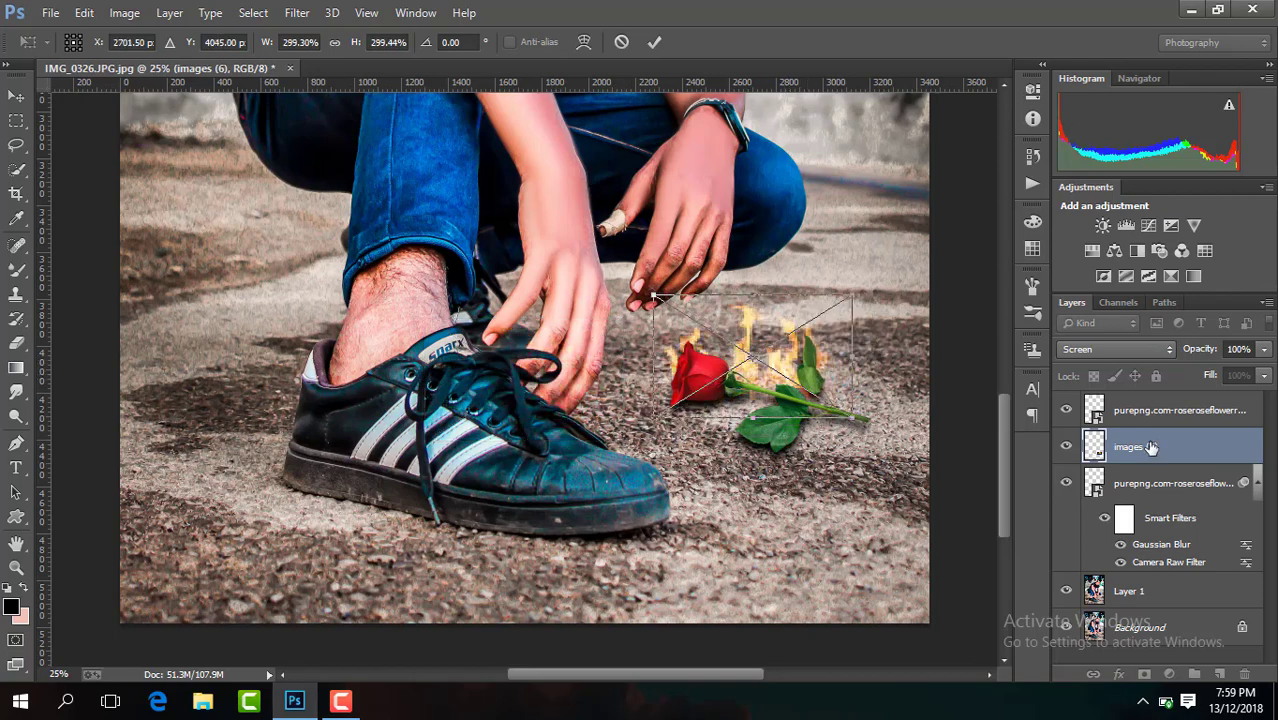
{"action": "left_click", "coordinate": [1145, 405]}
{"action": "left_click", "coordinate": [1150, 484]}
{"action": "left_click", "coordinate": [650, 42]}
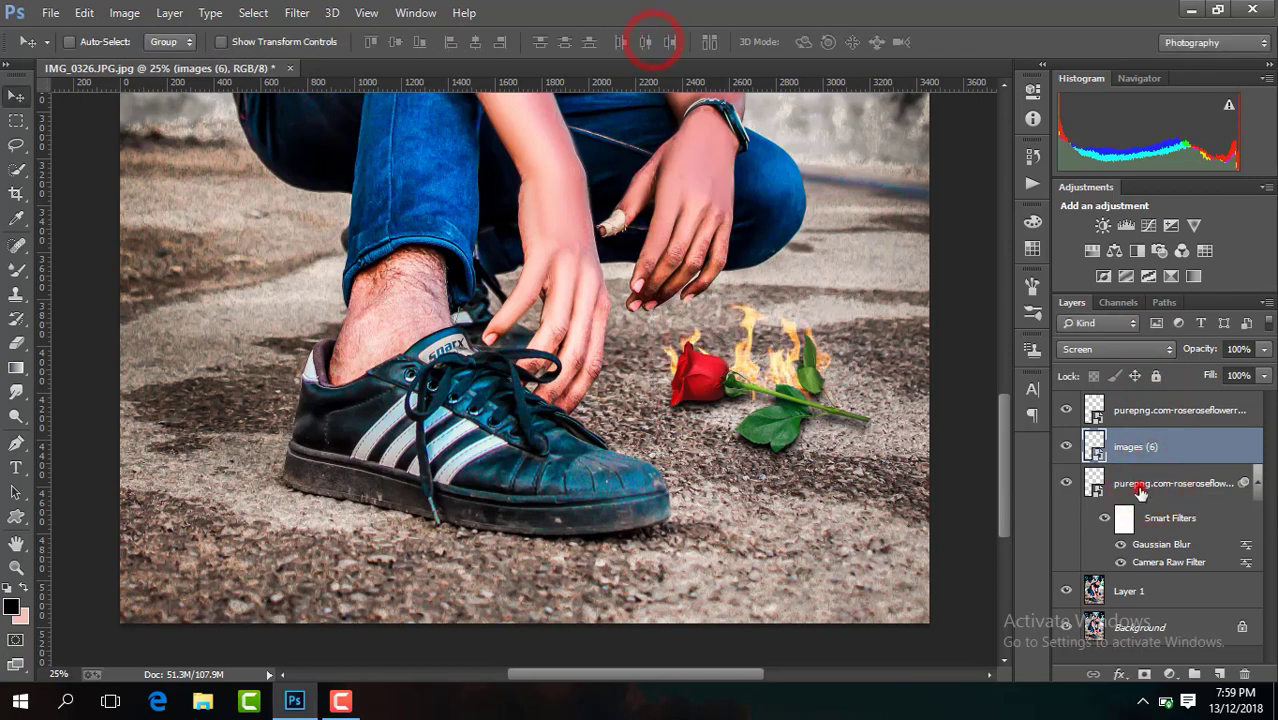
{"action": "left_click", "coordinate": [1141, 486], "text": "ctrl"}
{"action": "left_click", "coordinate": [1155, 410], "text": "ctrl"}
Step: Merge the rose with its shadow, then move the flame layer to the top and nudge it up
{"action": "right_click", "coordinate": [1150, 446]}
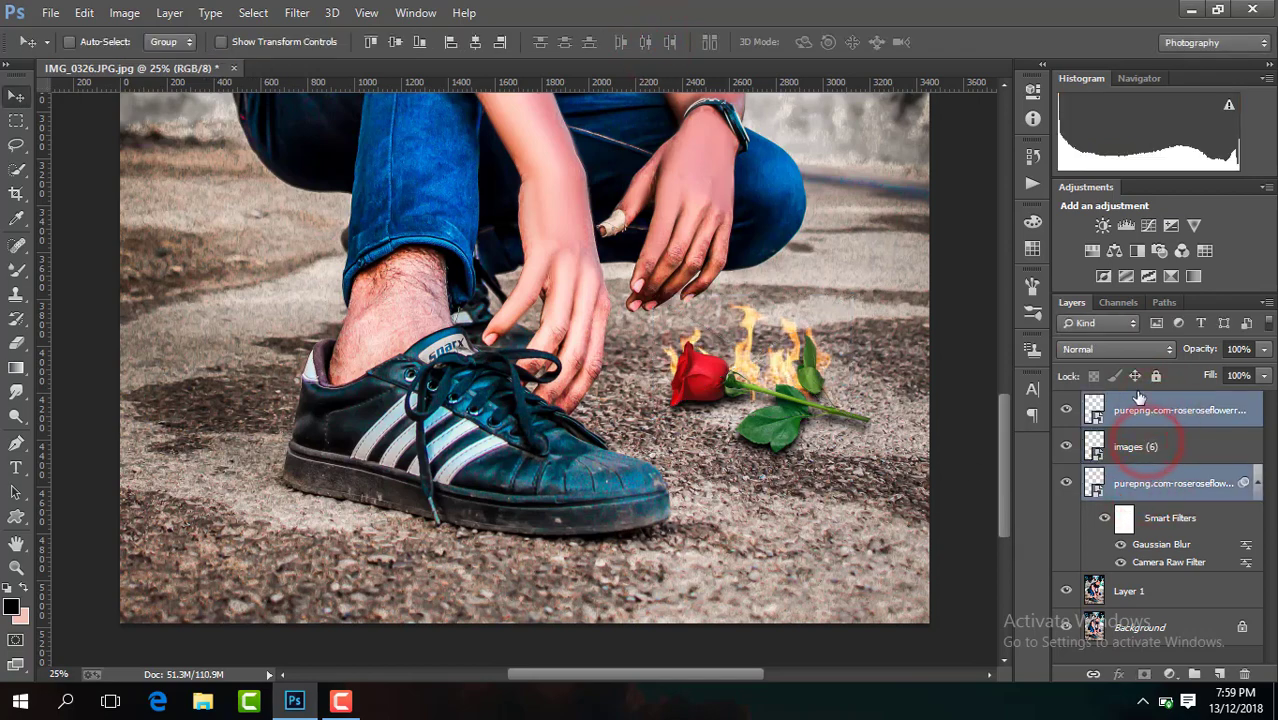
{"action": "left_click", "coordinate": [836, 518]}
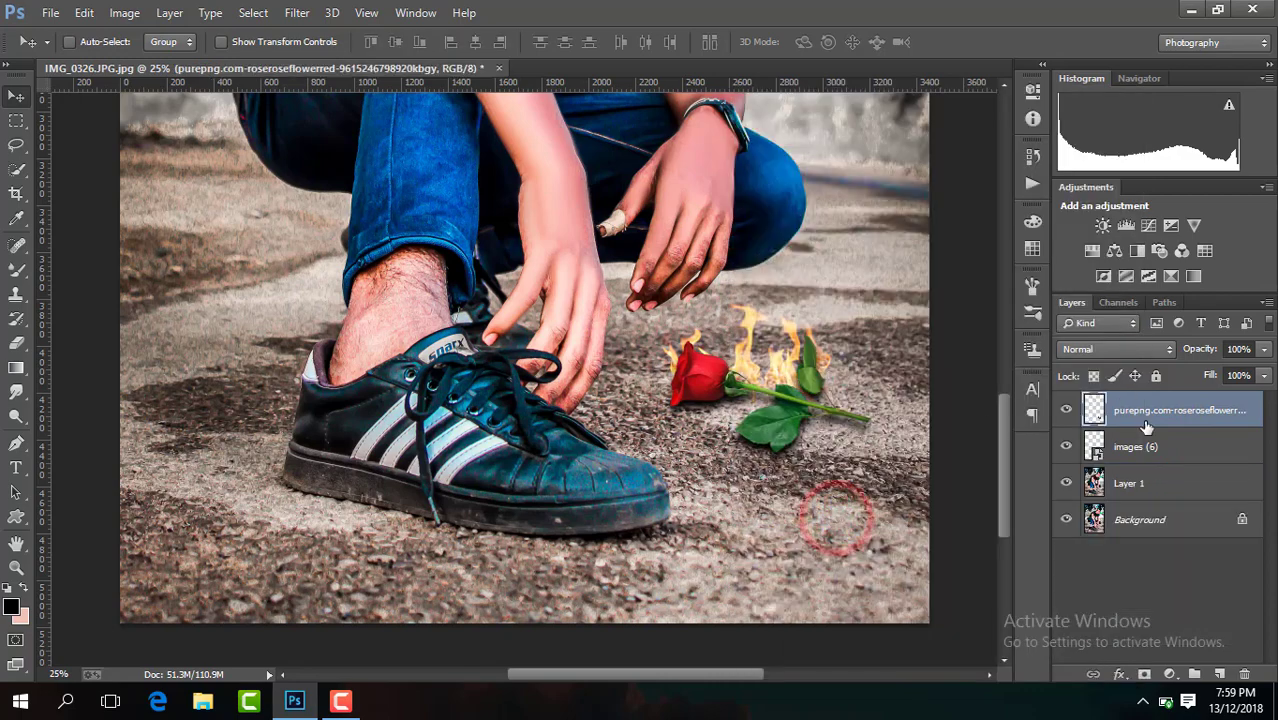
{"action": "left_click_drag", "start_coordinate": [1141, 446], "coordinate": [1141, 410]}
{"action": "left_click_drag", "start_coordinate": [834, 332], "coordinate": [834, 310]}
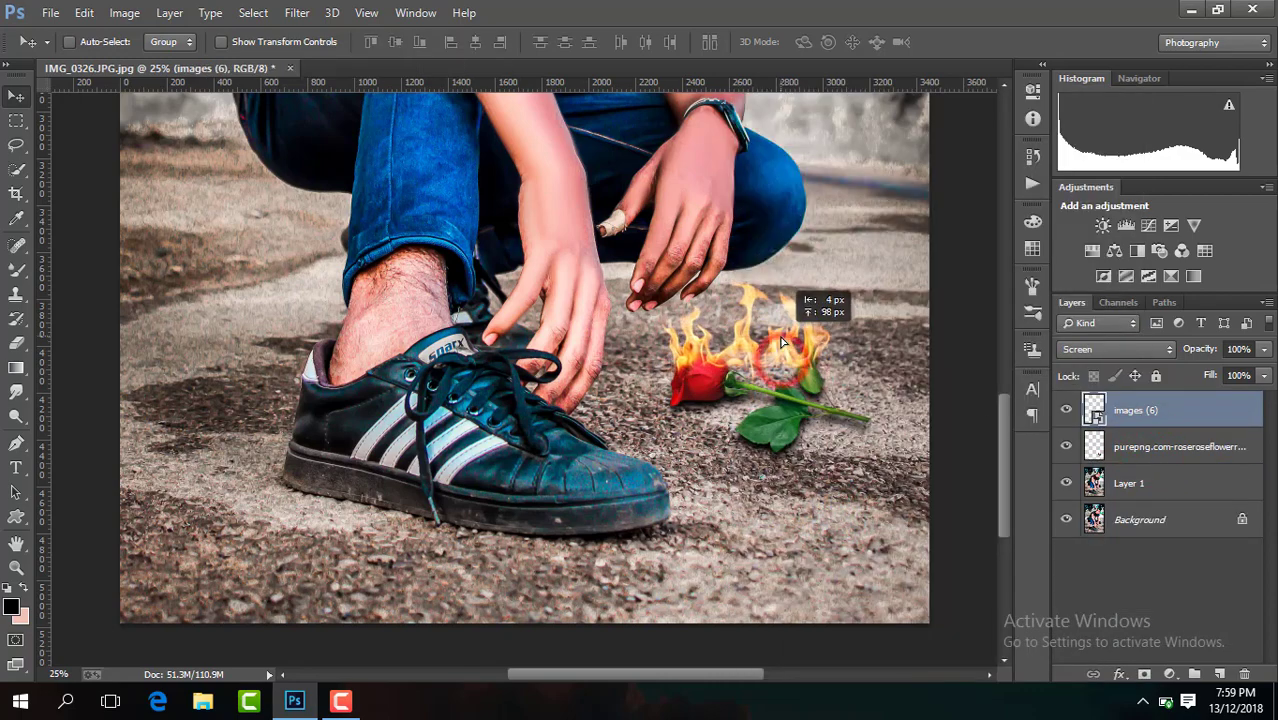
Step: Erase stray flames with a larger eraser so only the rose head burns, then duplicate the flame layer
{"action": "left_click", "coordinate": [16, 345]}
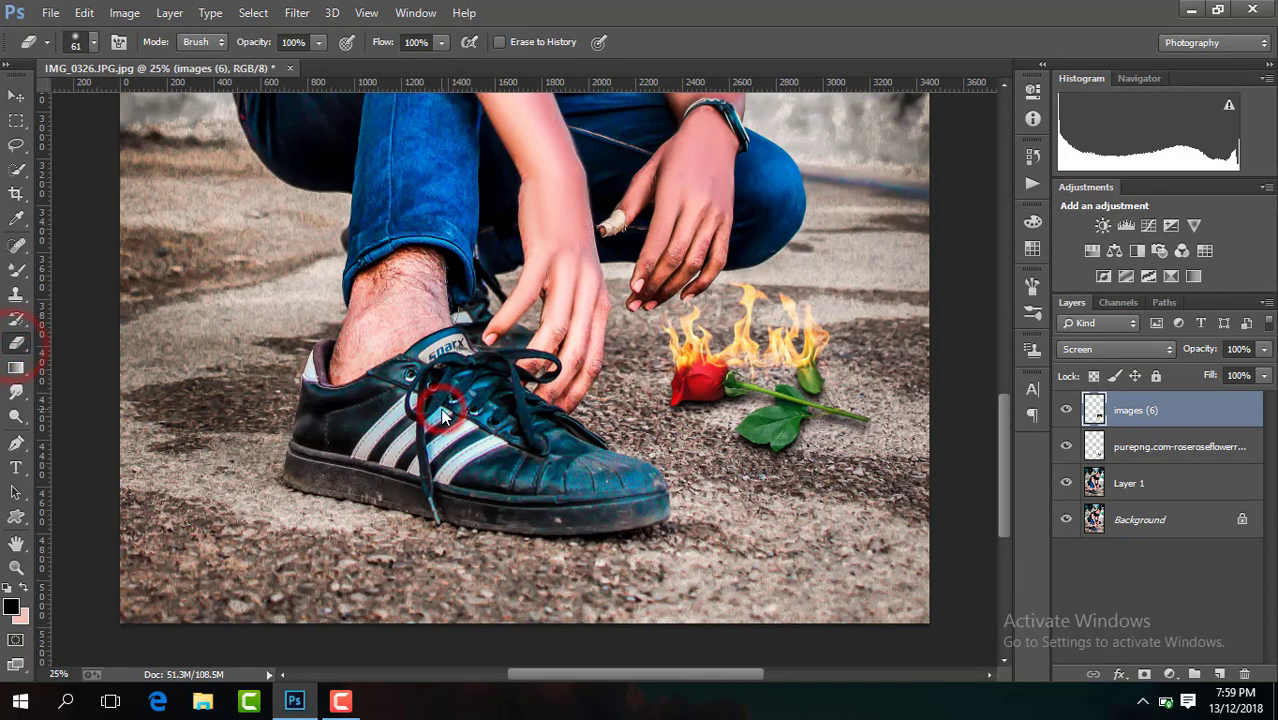
{"action": "key", "text": "ctrl+plus"}
{"action": "key", "text": "ctrl+plus"}
{"action": "left_click_drag", "start_coordinate": [600, 674], "coordinate": [660, 674]}
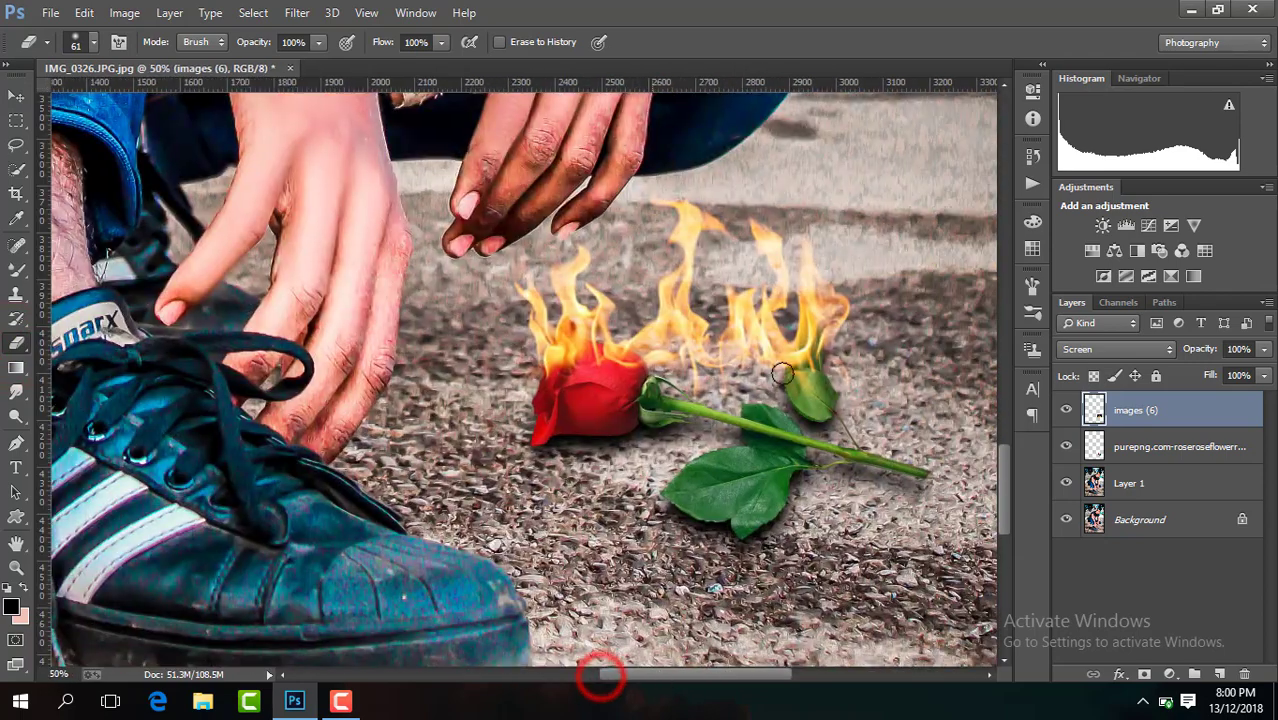
{"action": "left_click", "coordinate": [95, 42]}
{"action": "left_click_drag", "start_coordinate": [145, 102], "coordinate": [153, 102]}
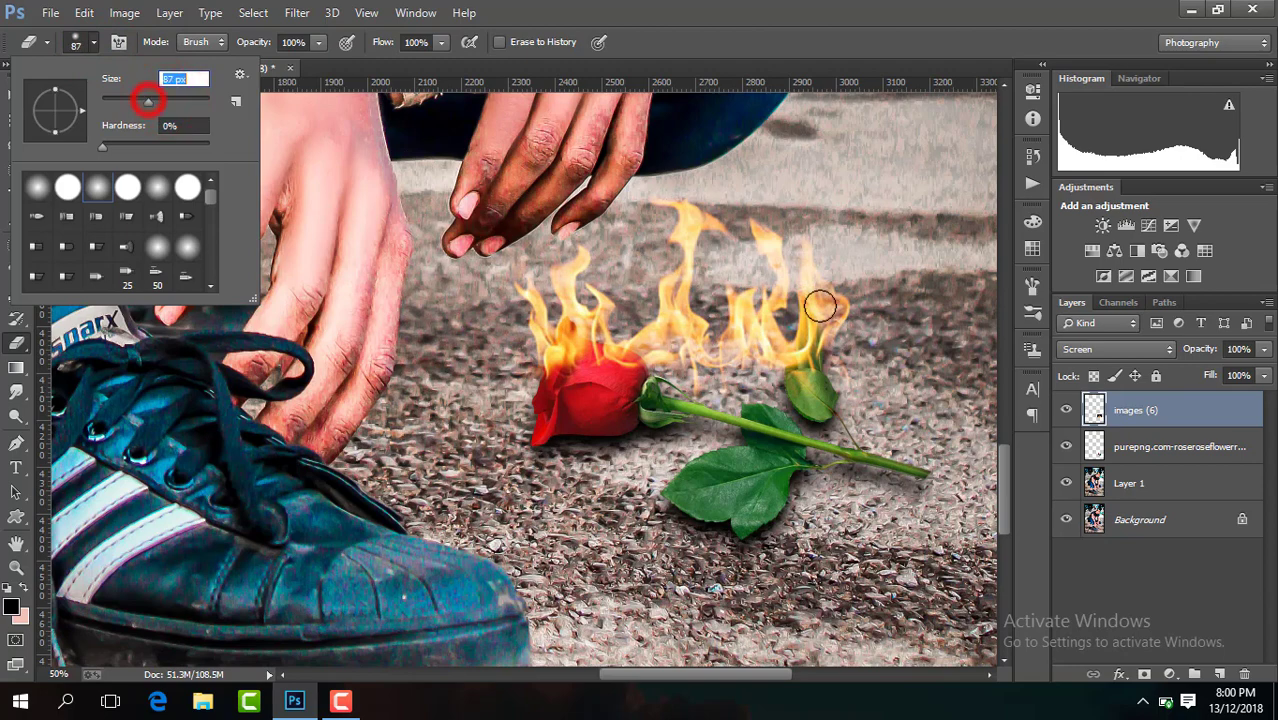
{"action": "left_click", "coordinate": [820, 308]}
{"action": "mouse_move", "coordinate": [820, 300]}
{"action": "left_mouse_down"}
{"action": "mouse_move", "coordinate": [687, 256]}
{"action": "mouse_move", "coordinate": [685, 331]}
{"action": "left_mouse_up"}
{"action": "left_click_drag", "start_coordinate": [655, 278], "coordinate": [660, 350]}
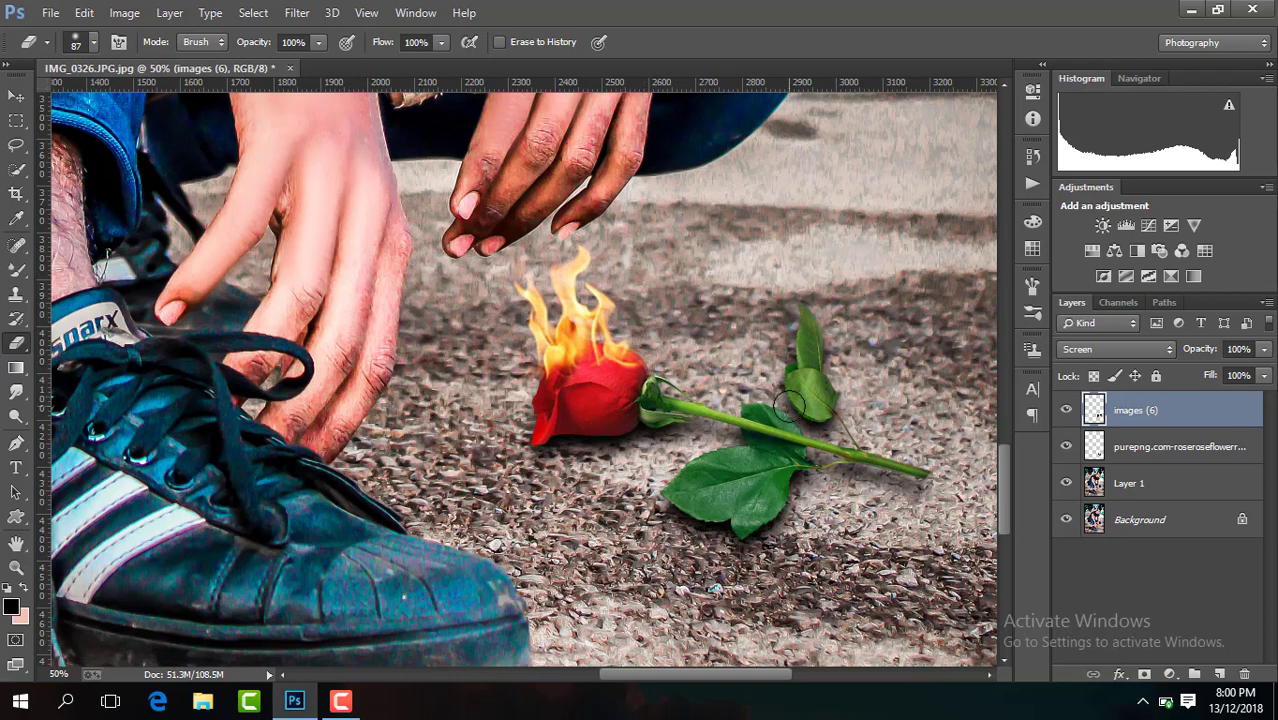
{"action": "key", "text": "ctrl+j"}
{"action": "left_click", "coordinate": [17, 95]}
Step: Rotate the flame copy about 13.6° and position it over the rose head
{"action": "left_click", "coordinate": [289, 41]}
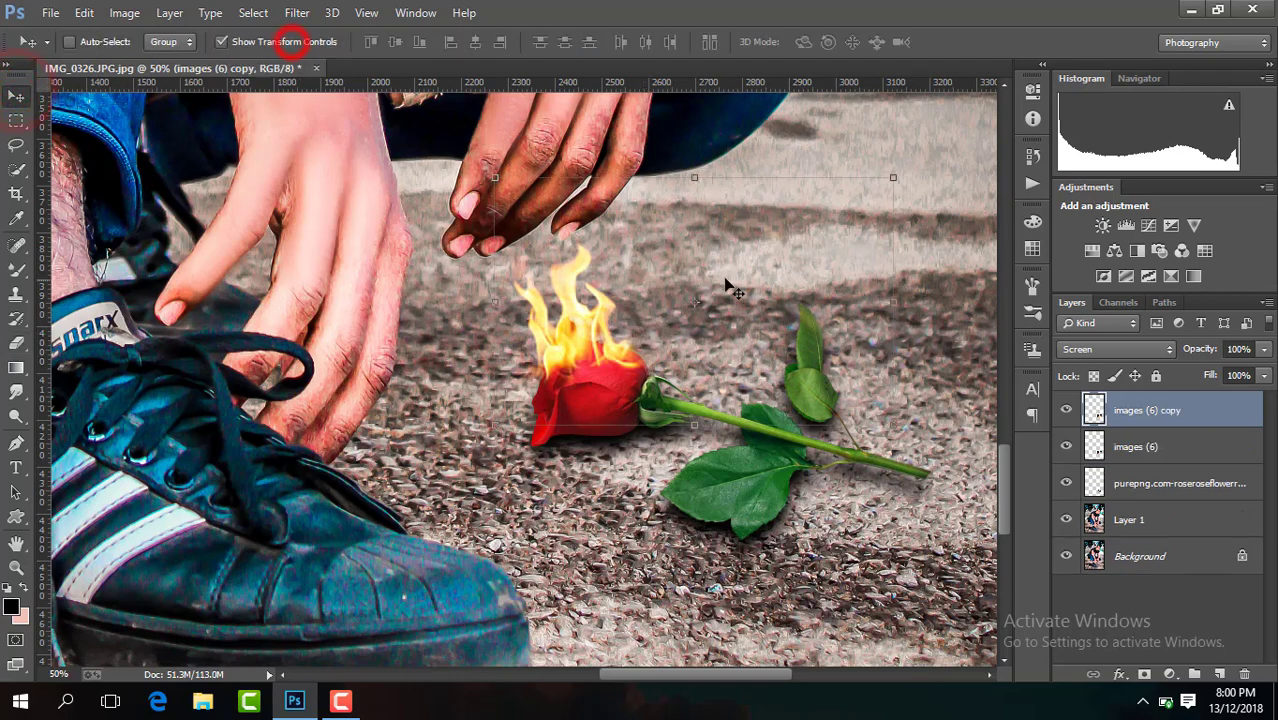
{"action": "left_click_drag", "start_coordinate": [913, 252], "coordinate": [916, 302]}
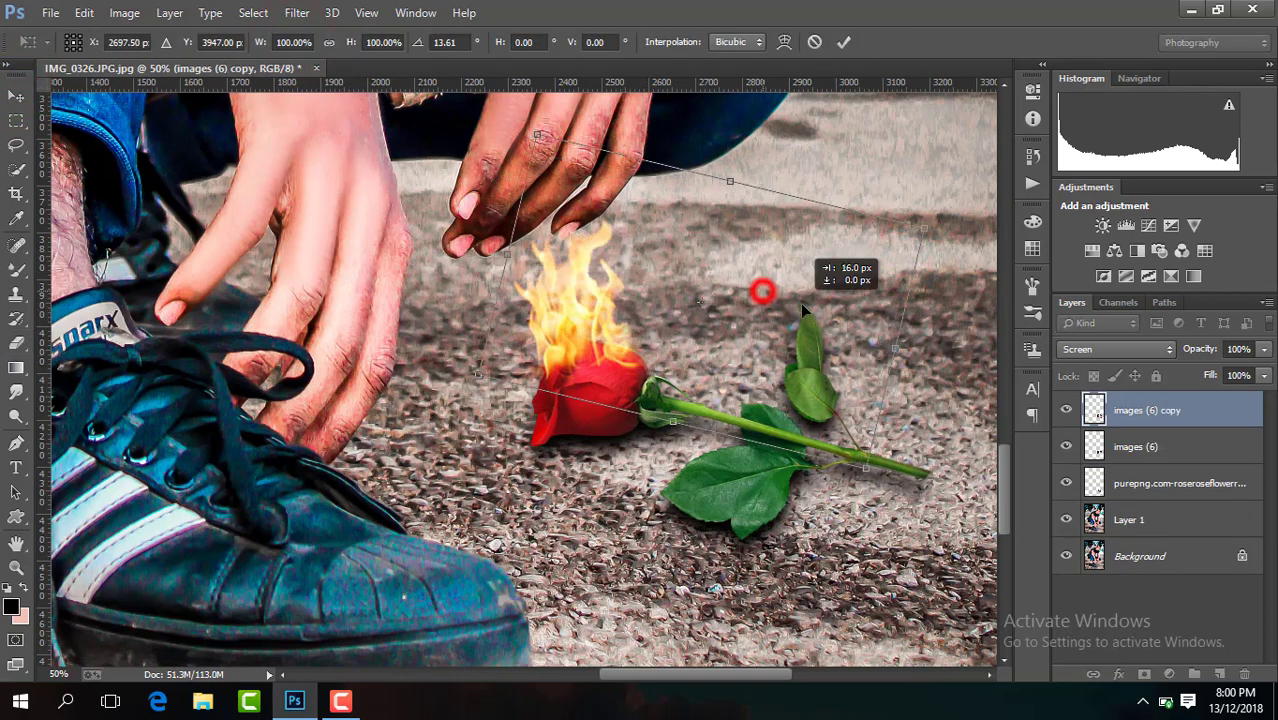
{"action": "left_click_drag", "start_coordinate": [762, 290], "coordinate": [825, 344]}
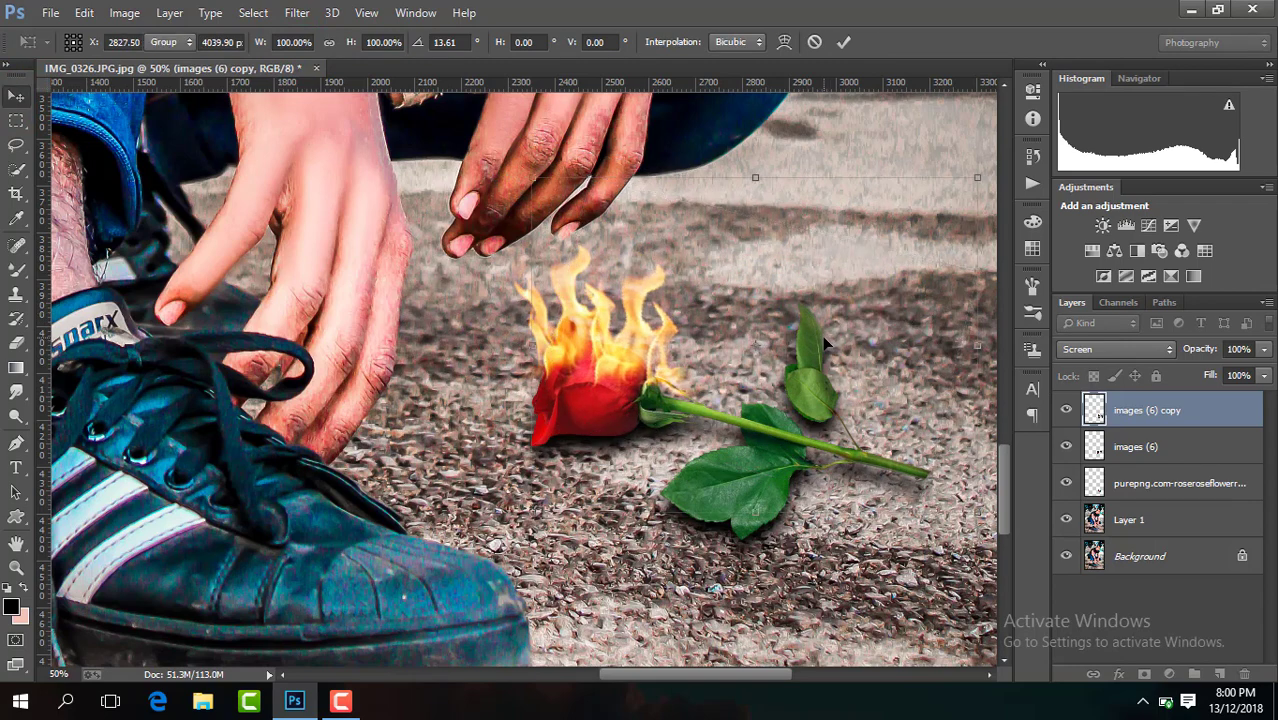
{"action": "key", "text": "Return"}
{"action": "left_click", "coordinate": [266, 39]}
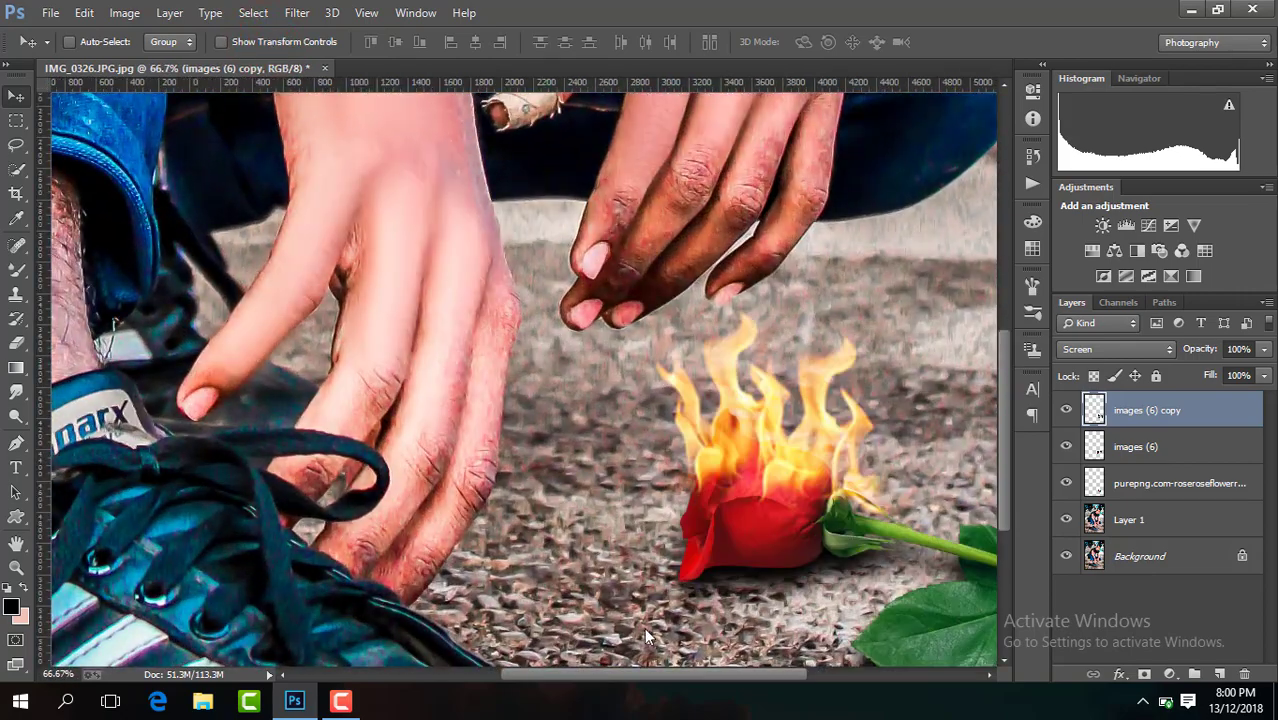
Step: Duplicate the flames again and move the copy onto the rose stem beside the leaf
{"action": "key", "text": "ctrl+plus"}
{"action": "left_click_drag", "start_coordinate": [647, 672], "coordinate": [730, 684]}
{"action": "key", "text": "ctrl+j"}
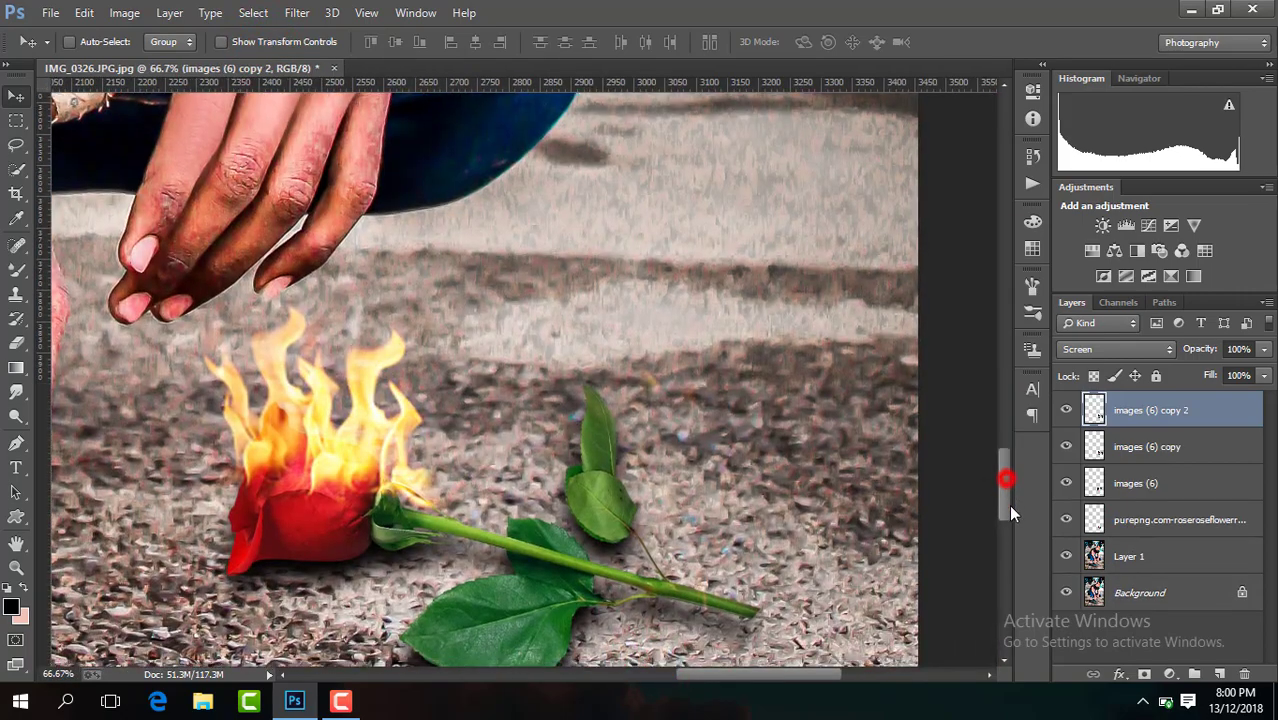
{"action": "left_click_drag", "start_coordinate": [1004, 478], "coordinate": [1004, 502]}
{"action": "left_click_drag", "start_coordinate": [366, 269], "coordinate": [593, 345]}
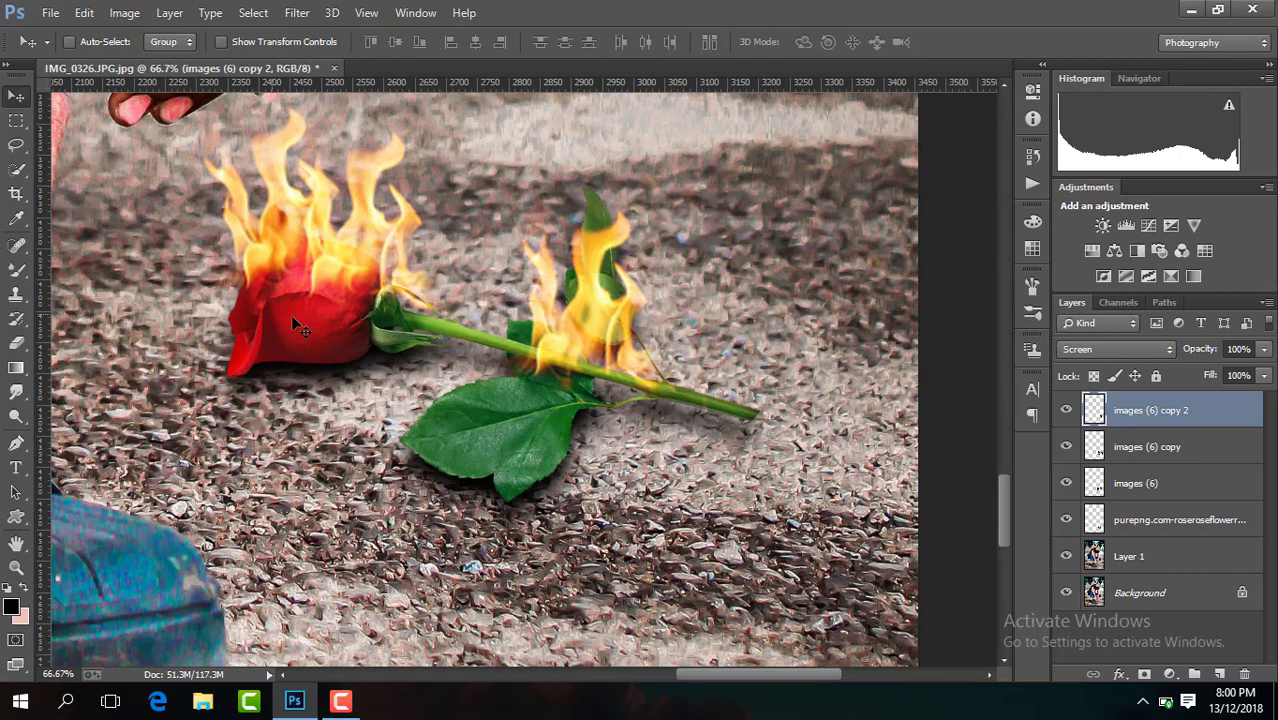
{"action": "scroll", "coordinate": [430, 328], "scroll_direction": "down", "scroll_amount": 3}
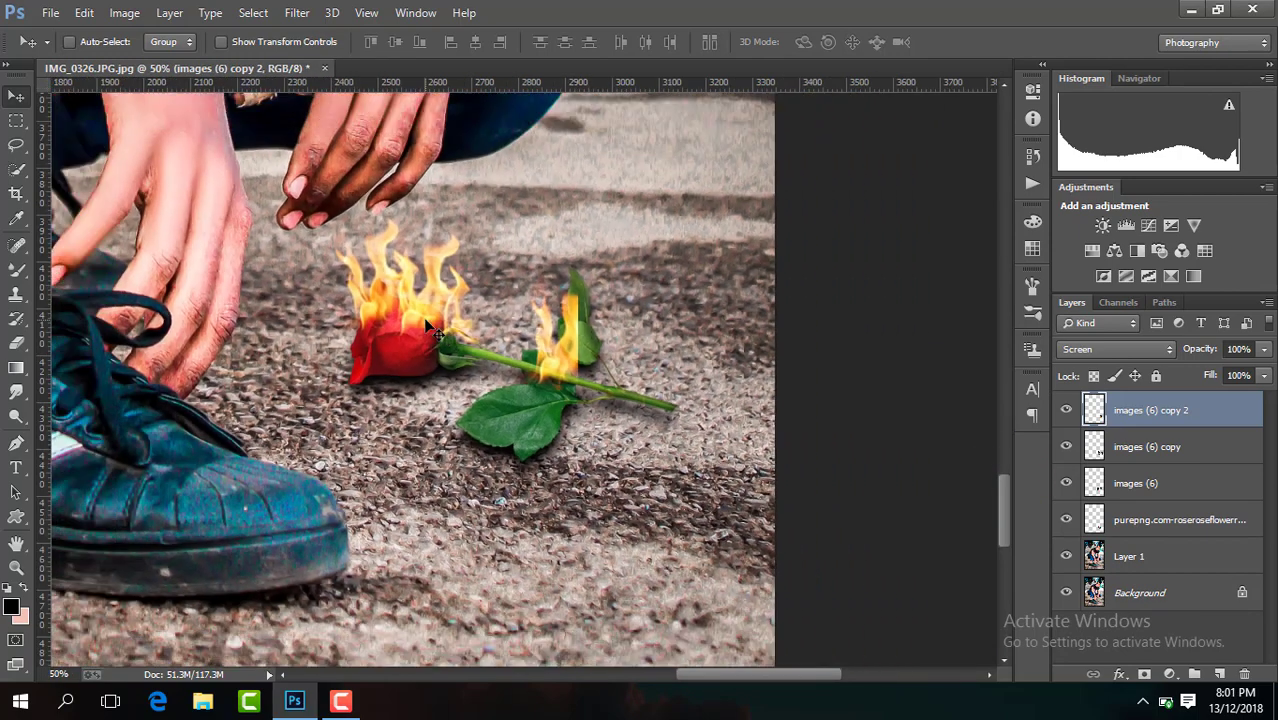
{"action": "scroll", "coordinate": [430, 328], "scroll_direction": "down", "scroll_amount": 1}
{"action": "scroll", "coordinate": [430, 328], "scroll_direction": "down", "scroll_amount": 1}
{"action": "scroll", "coordinate": [430, 328], "scroll_direction": "down", "scroll_amount": 1}
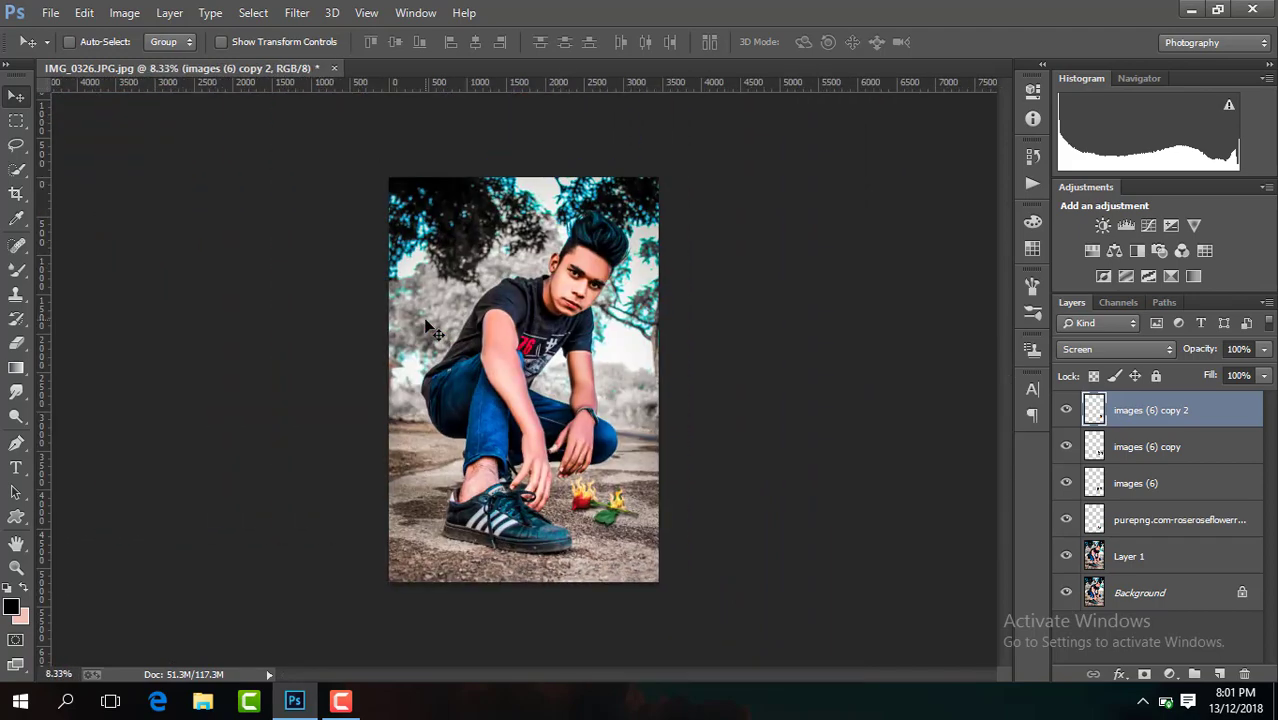
Step: On a new layer, draw a dark gradient up from the photo's bottom at 75% opacity
{"action": "left_click", "coordinate": [1220, 674]}
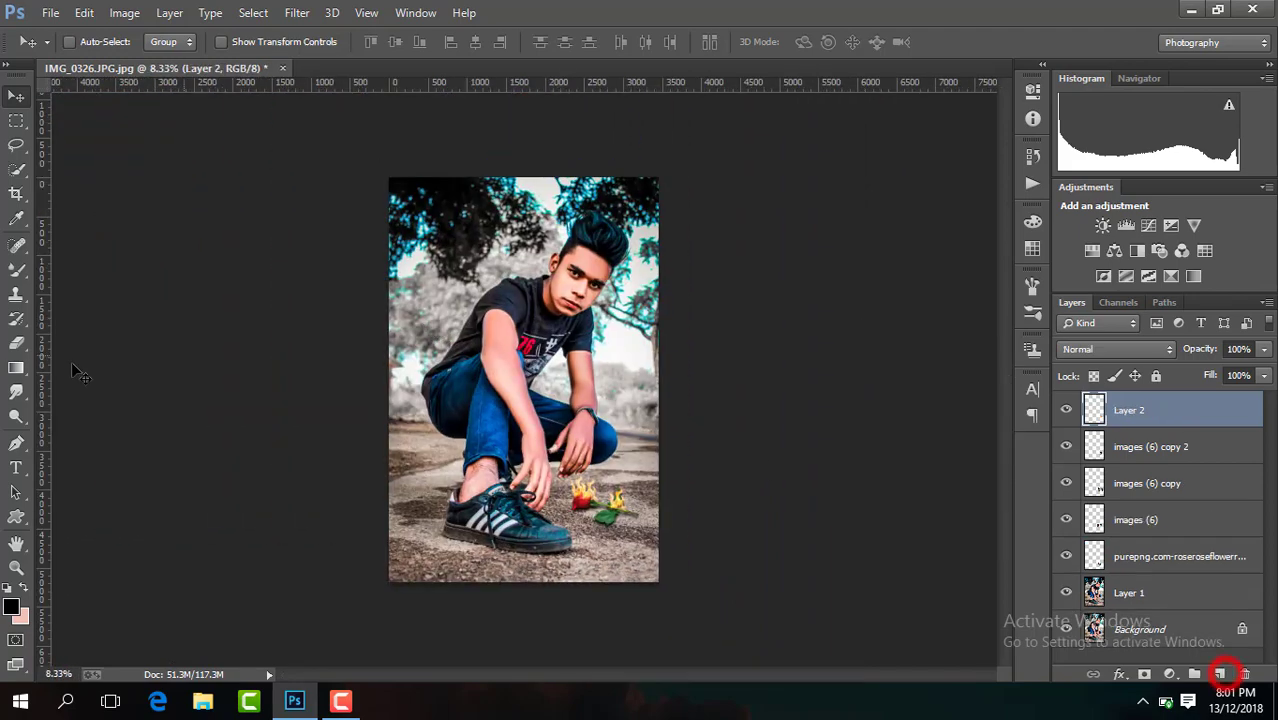
{"action": "left_click", "coordinate": [16, 367]}
{"action": "left_click_drag", "start_coordinate": [525, 398], "coordinate": [525, 583]}
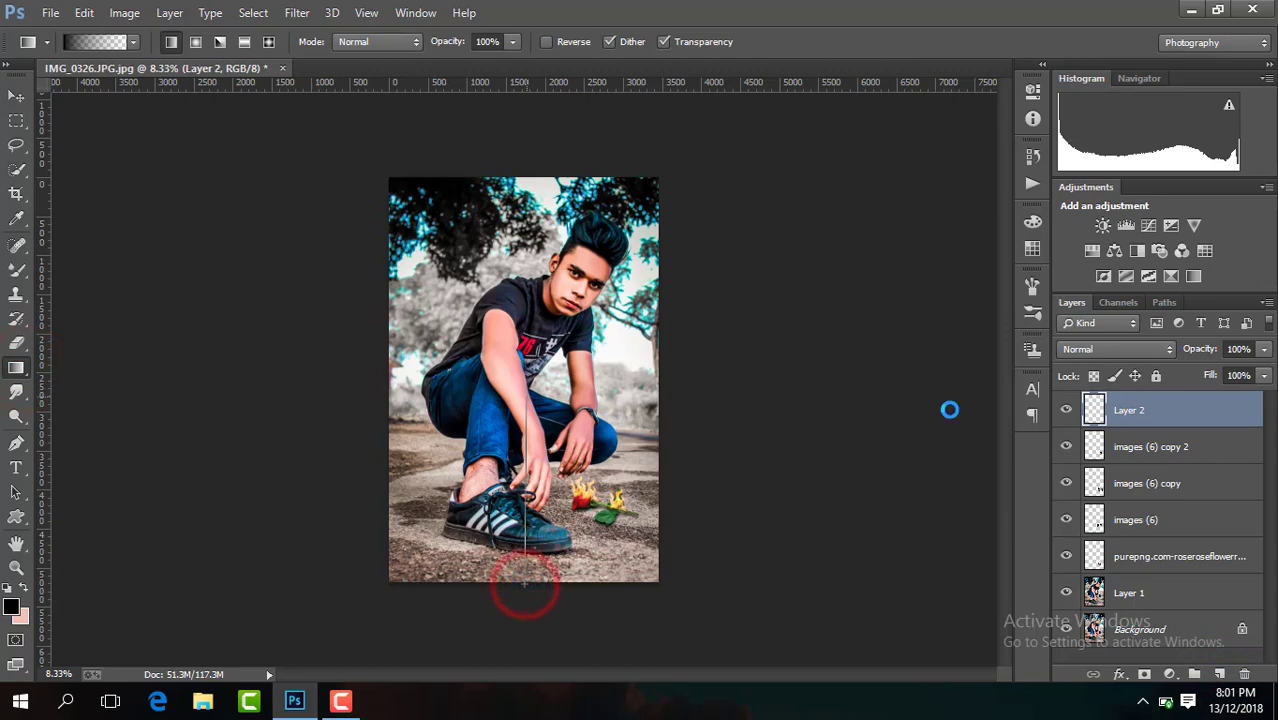
{"action": "left_click", "coordinate": [1266, 349]}
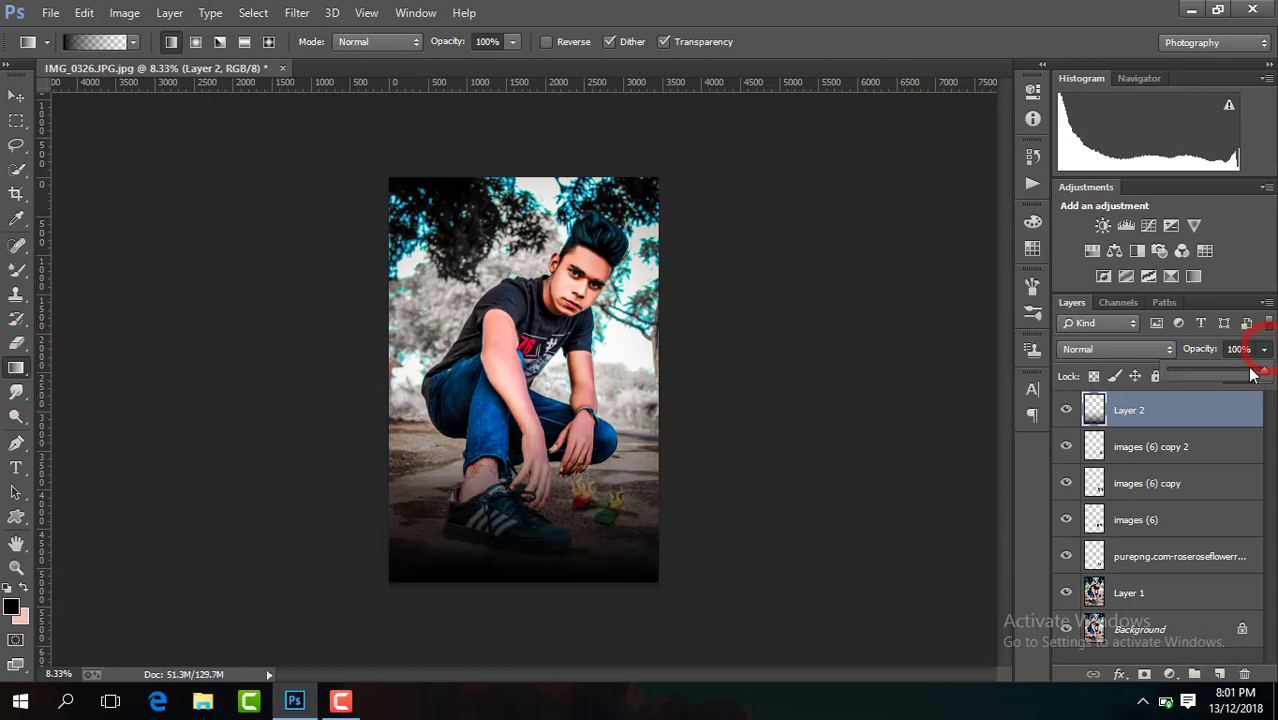
{"action": "left_click_drag", "start_coordinate": [1252, 374], "coordinate": [1238, 374]}
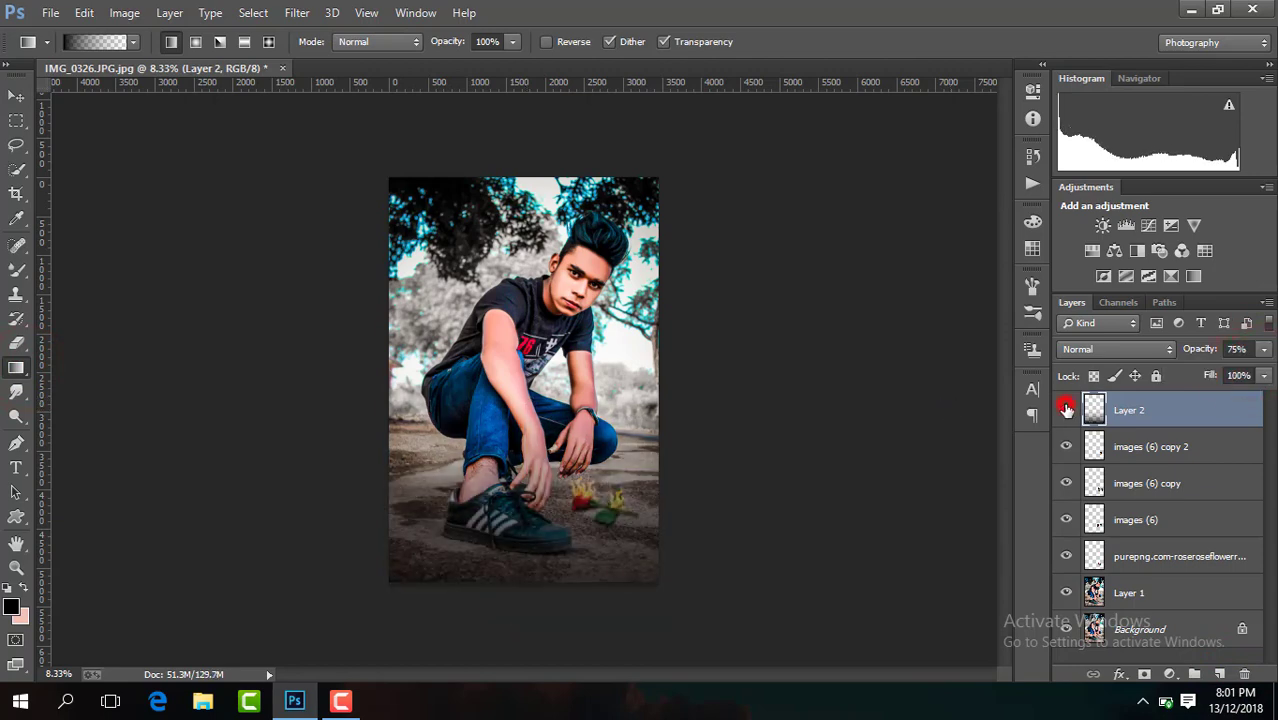
{"action": "left_click", "coordinate": [1066, 408]}
{"action": "left_click", "coordinate": [1066, 408]}
Step: Place the sparks-and-fire image as an embedded layer and show it over the lower photo
{"action": "left_click", "coordinate": [50, 13]}
{"action": "left_click", "coordinate": [157, 281]}
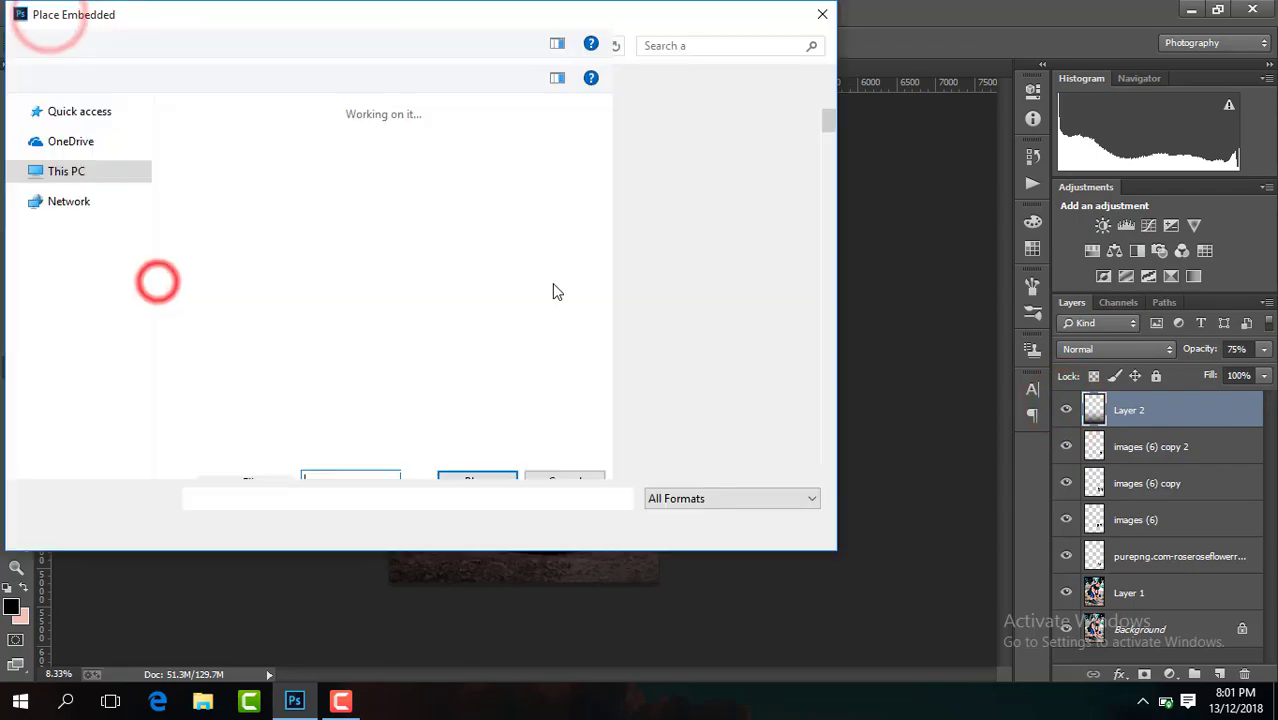
{"action": "mouse_move", "coordinate": [830, 122]}
{"action": "left_mouse_down"}
{"action": "mouse_move", "coordinate": [831, 194]}
{"action": "mouse_move", "coordinate": [826, 128]}
{"action": "left_mouse_up"}
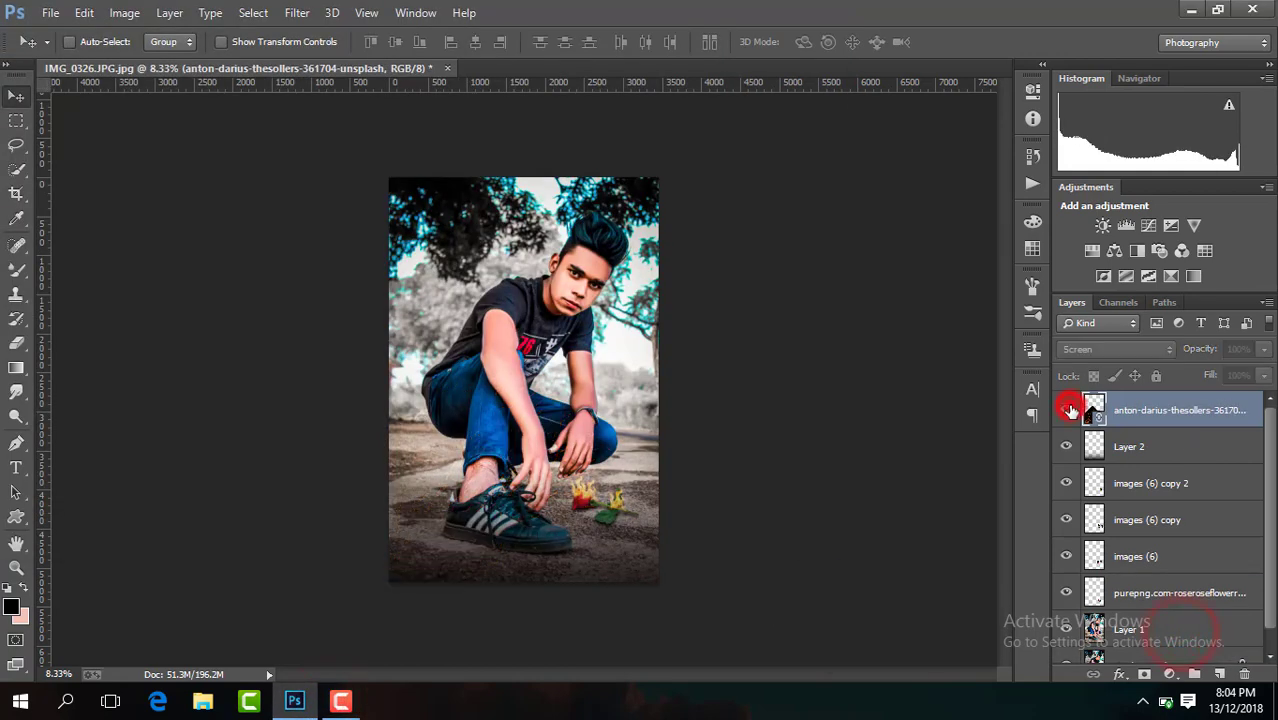
{"action": "left_click", "coordinate": [1066, 410]}
Step: Flatten the image and duplicate it onto Layer 1
{"action": "right_click", "coordinate": [1146, 410]}
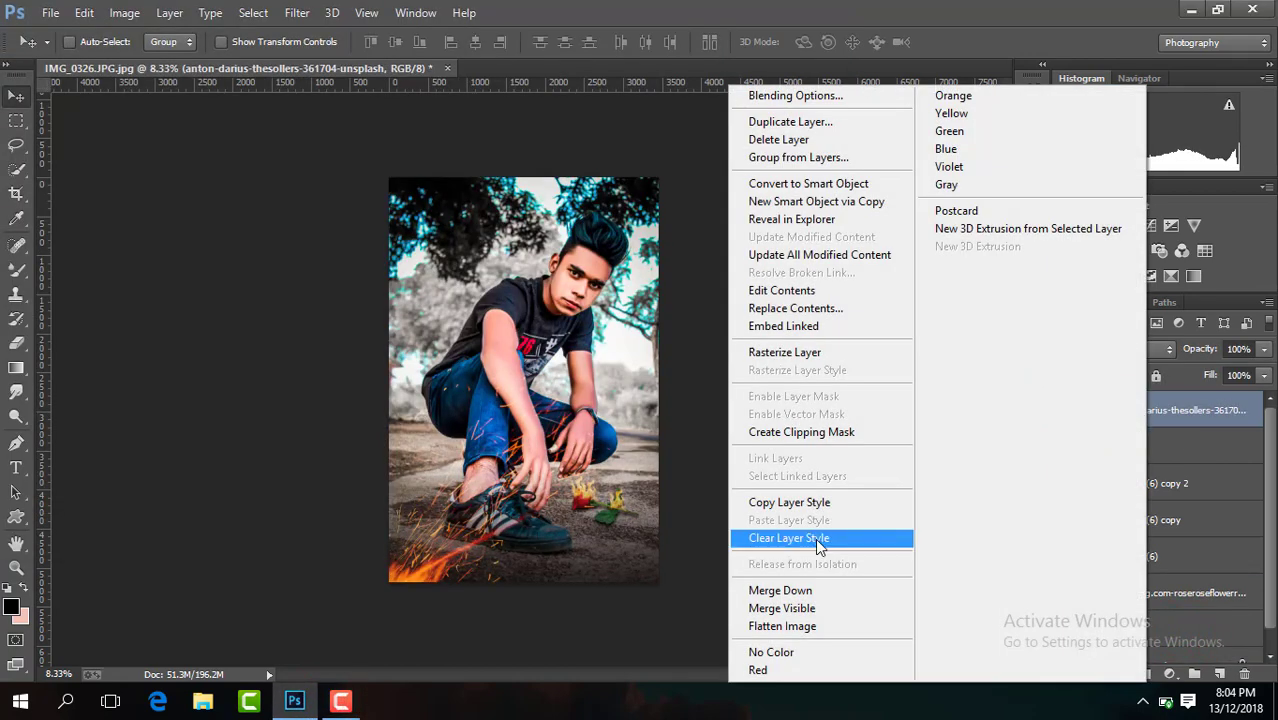
{"action": "left_click", "coordinate": [830, 608]}
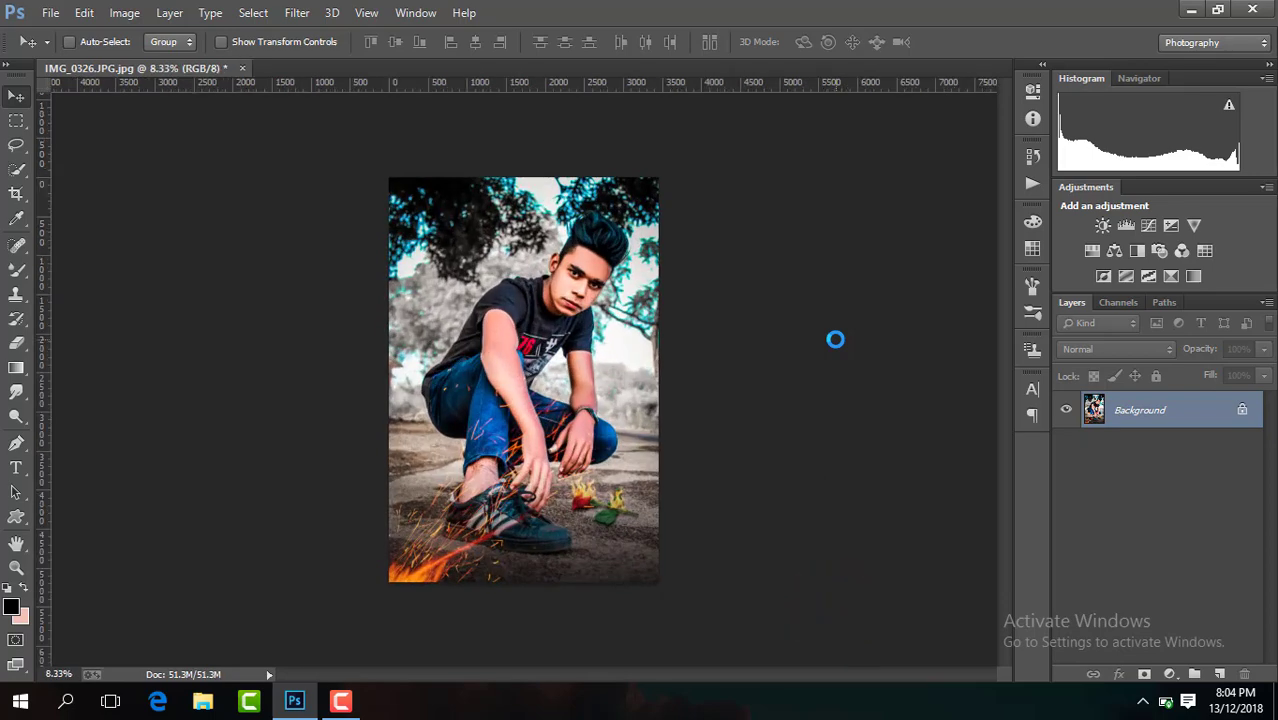
{"action": "key", "text": "ctrl+j"}
Step: Add a Selective Color adjustment on the Blacks range and merge it down into Layer 1
{"action": "left_click", "coordinate": [1169, 673]}
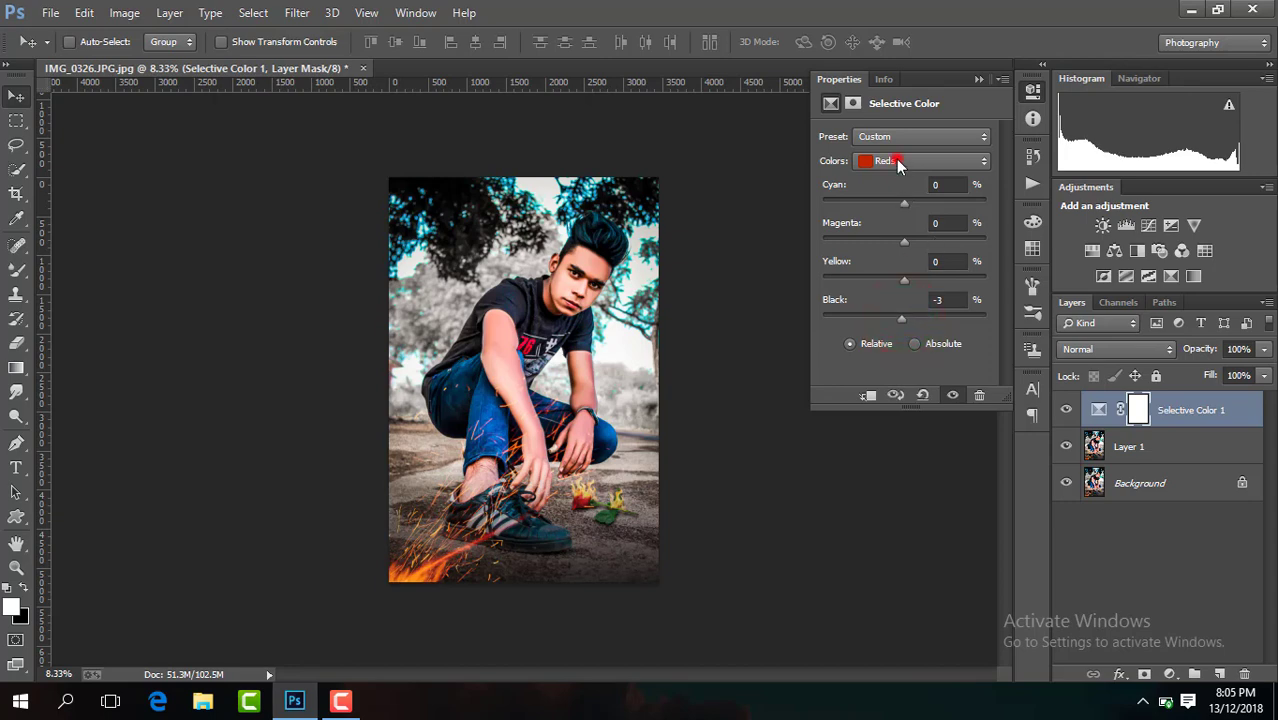
{"action": "left_click", "coordinate": [898, 162]}
{"action": "left_click", "coordinate": [902, 299]}
{"action": "left_click", "coordinate": [979, 79]}
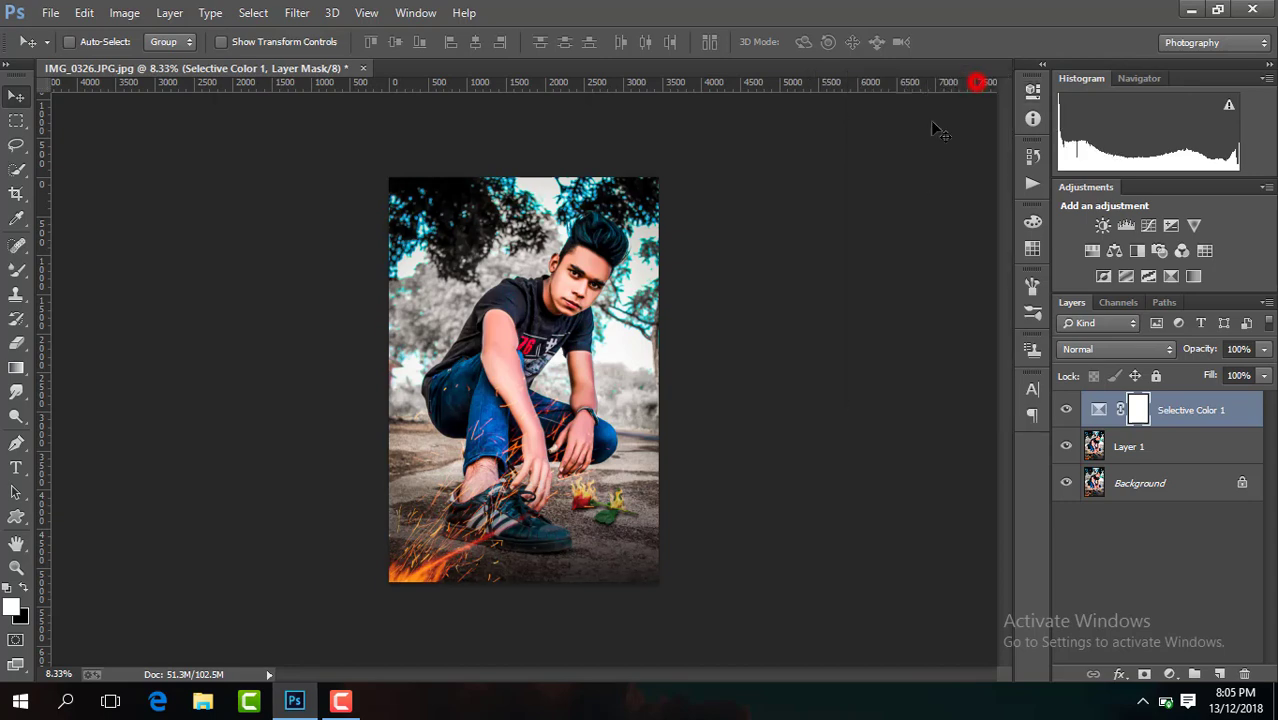
{"action": "right_click", "coordinate": [1064, 410]}
{"action": "left_click", "coordinate": [864, 548]}
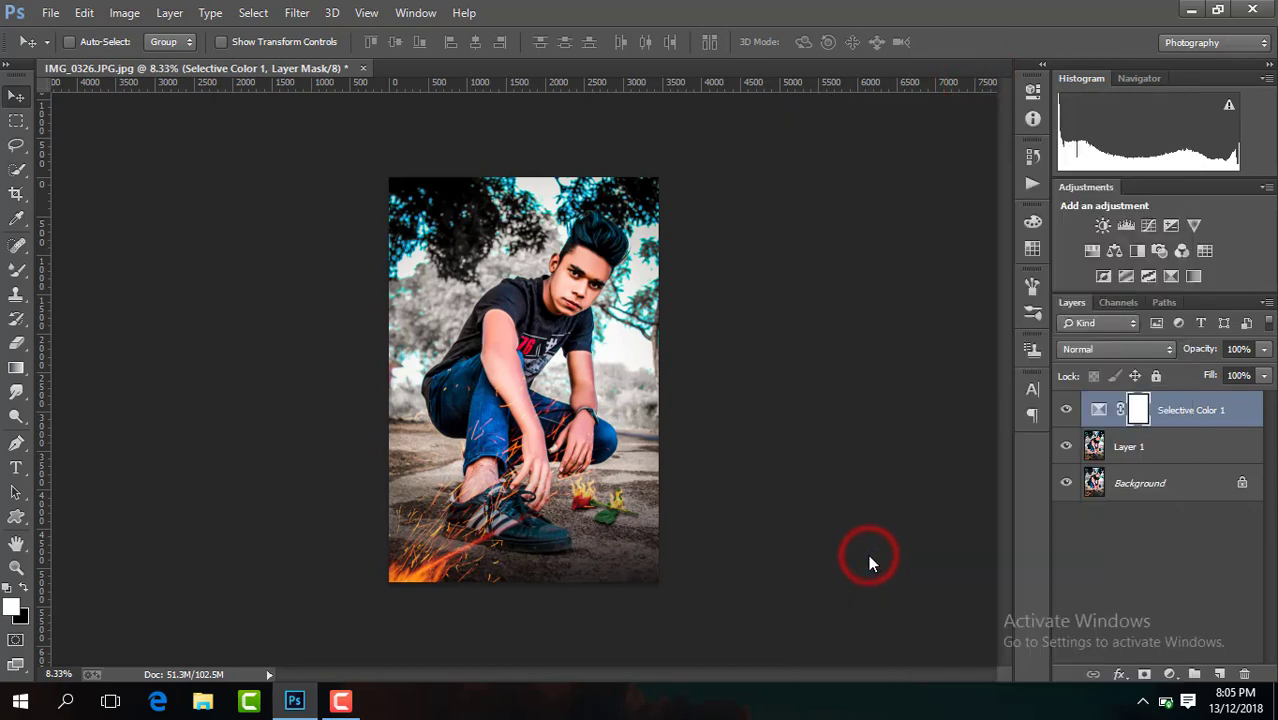
{"action": "left_click", "coordinate": [307, 12]}
{"action": "left_click", "coordinate": [403, 124]}
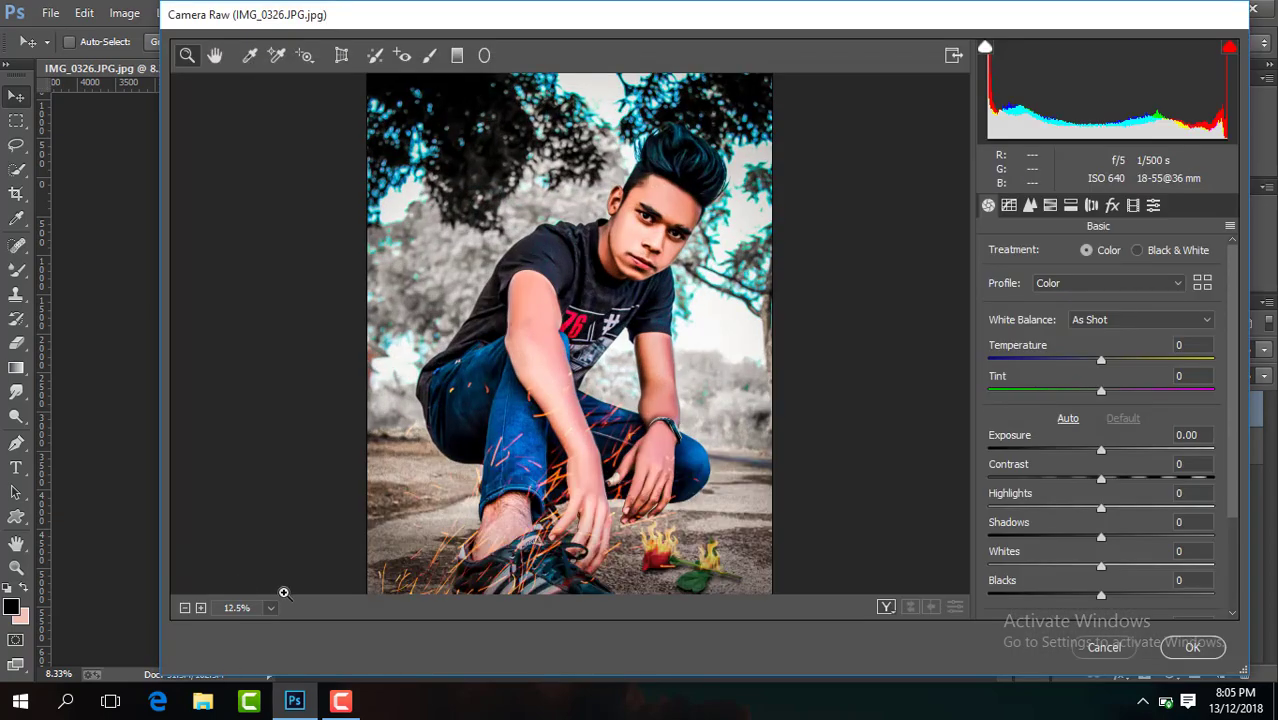
Step: In Camera Raw, fit the preview and set contrast +13, temperature +5, blacks −9, clarity +2
{"action": "left_click", "coordinate": [270, 607]}
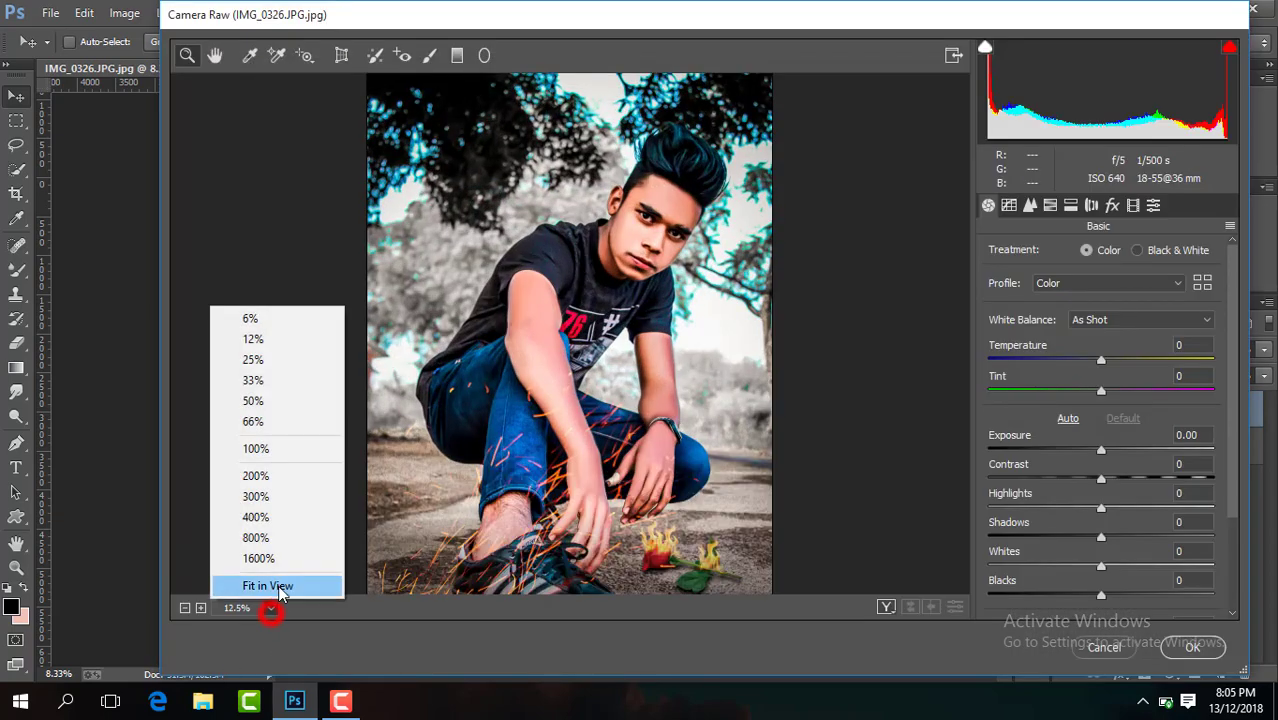
{"action": "left_click", "coordinate": [248, 582]}
{"action": "left_click_drag", "start_coordinate": [1101, 479], "coordinate": [1117, 481]}
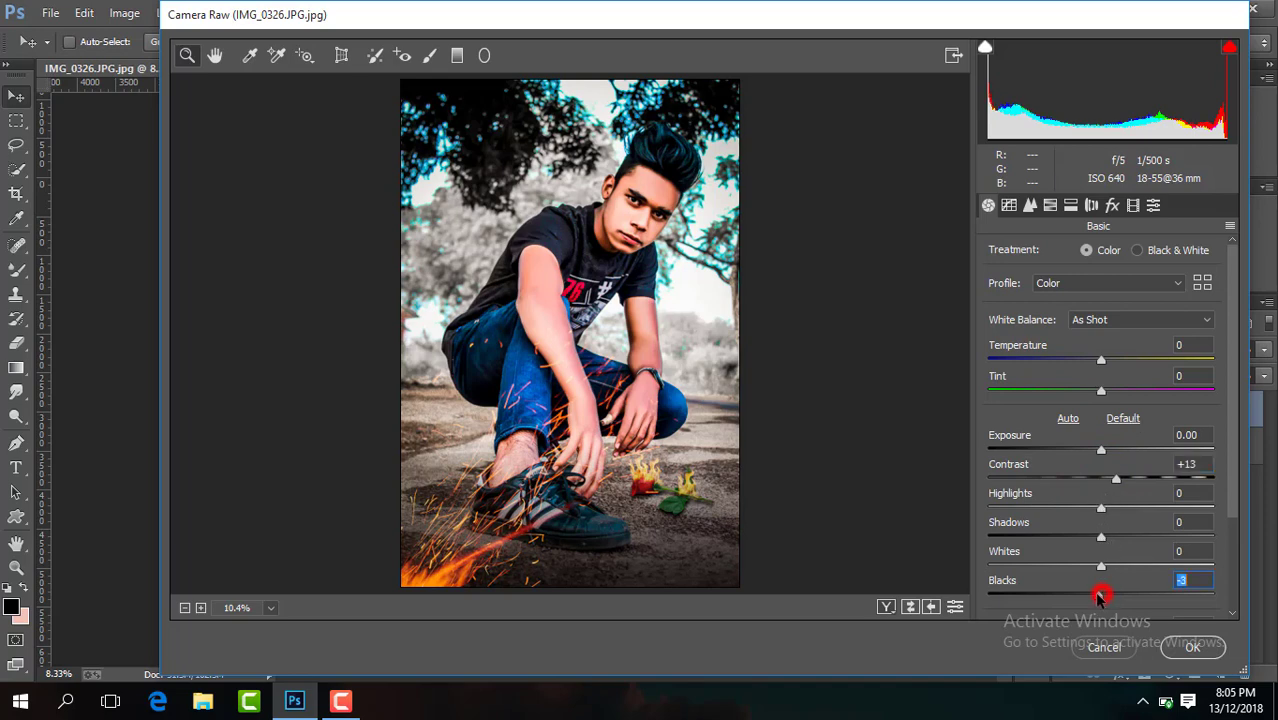
{"action": "left_click_drag", "start_coordinate": [1101, 361], "coordinate": [1106, 361]}
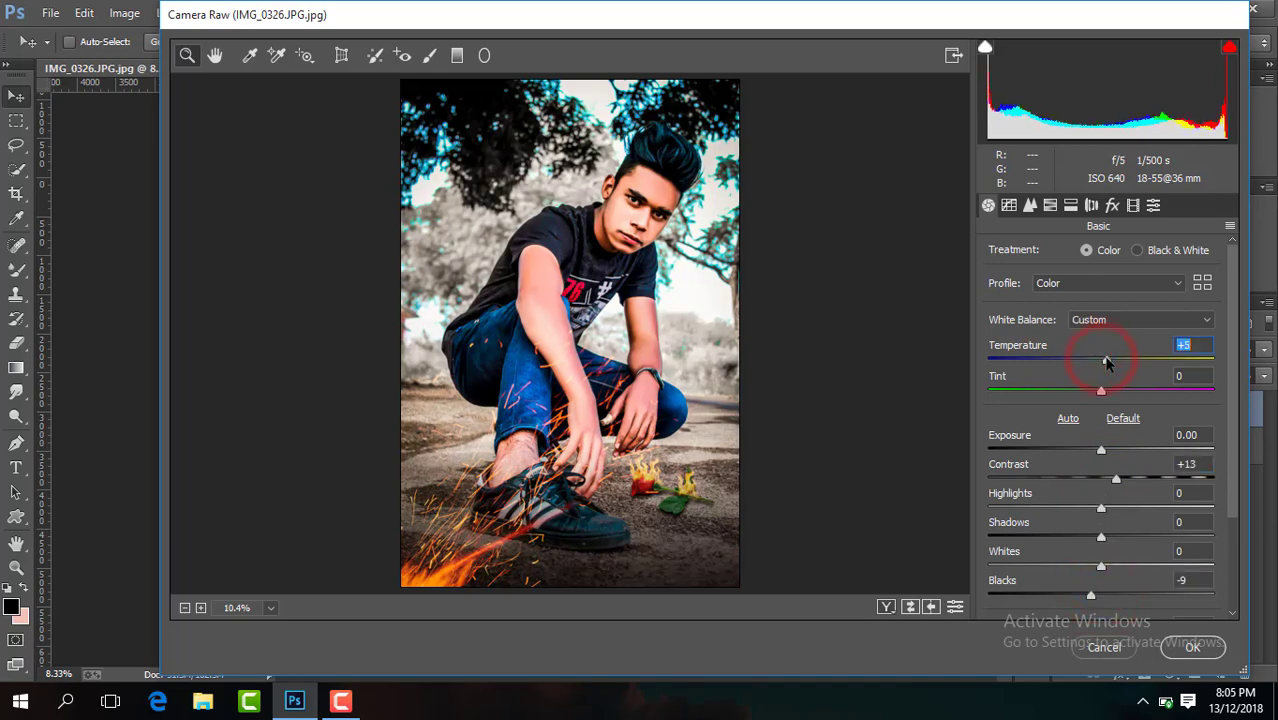
{"action": "left_click_drag", "start_coordinate": [1231, 375], "coordinate": [1115, 513]}
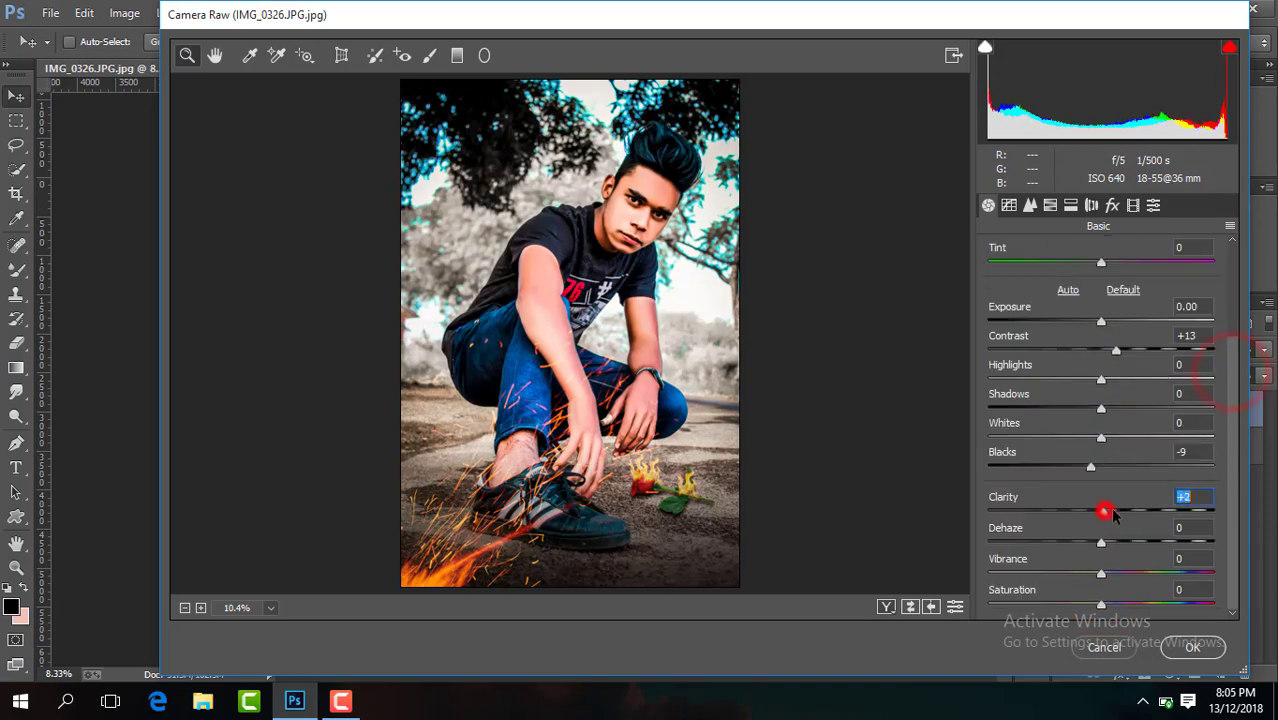
Step: Set saturation Reds +7, Oranges −8, Yellows +10, Aquas +31, Blues +28, Blues hue −12, and apply
{"action": "left_click", "coordinate": [1030, 205]}
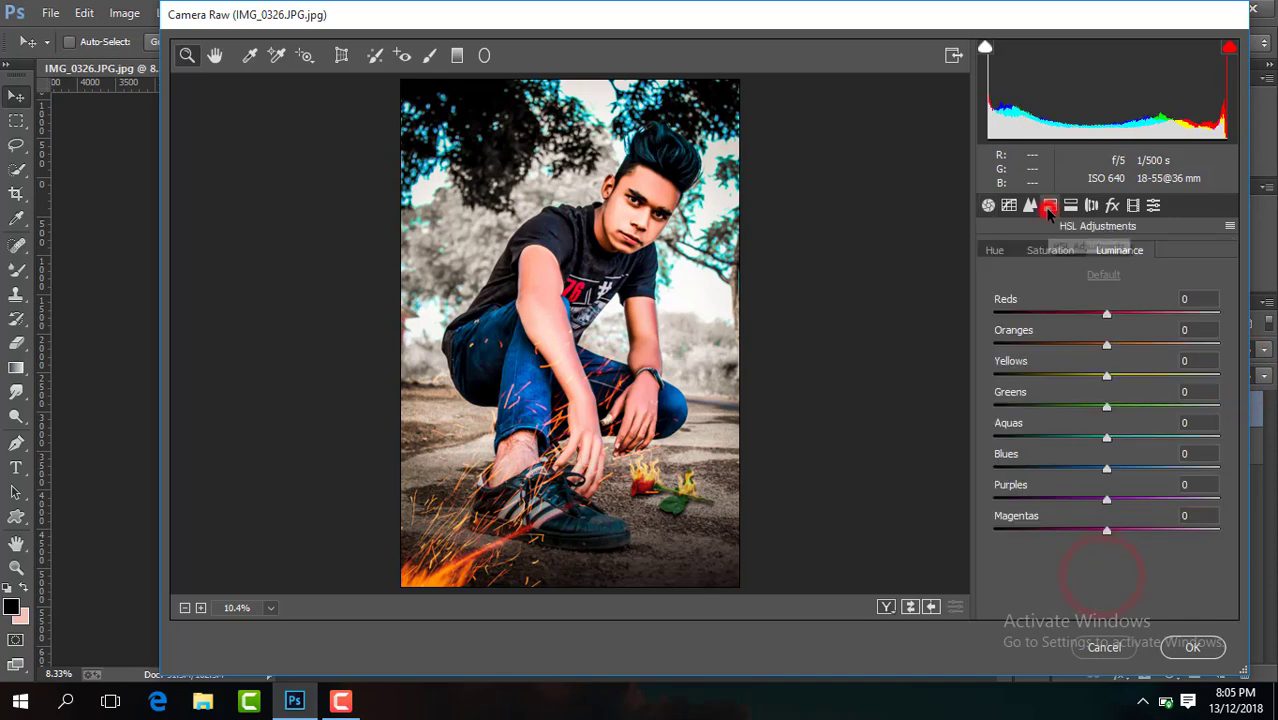
{"action": "left_click", "coordinate": [1045, 250]}
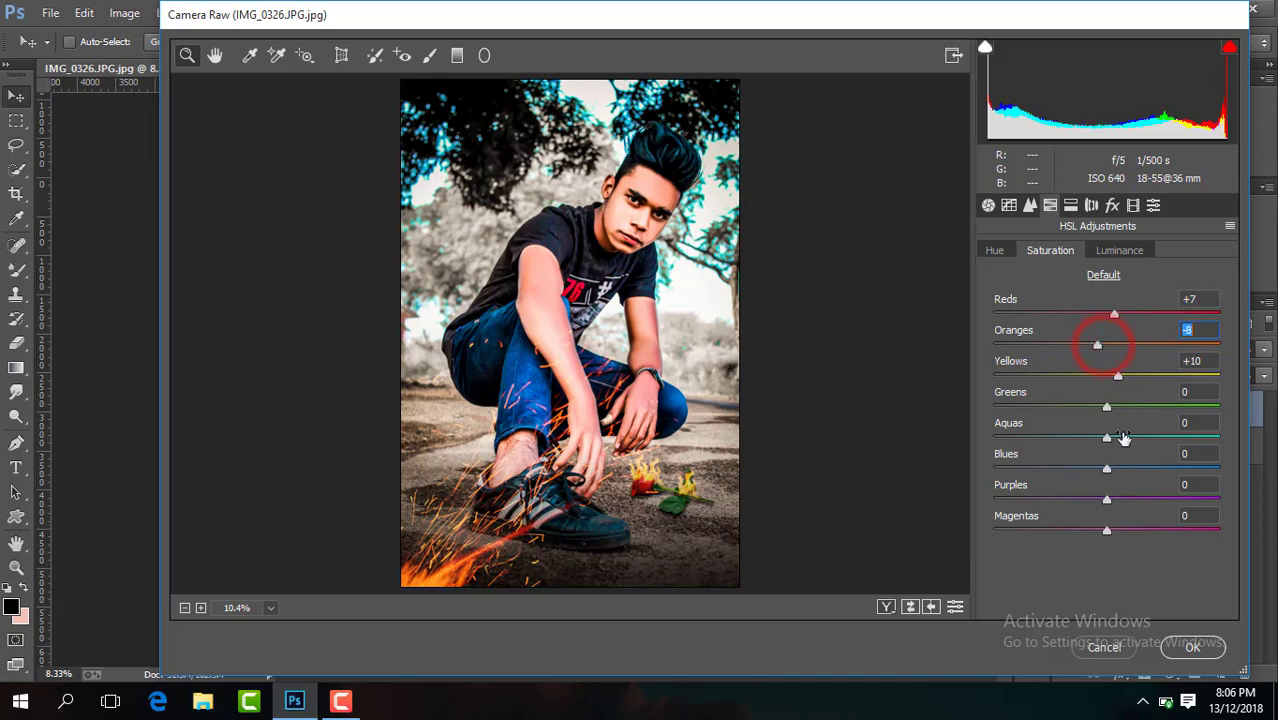
{"action": "left_click", "coordinate": [998, 251]}
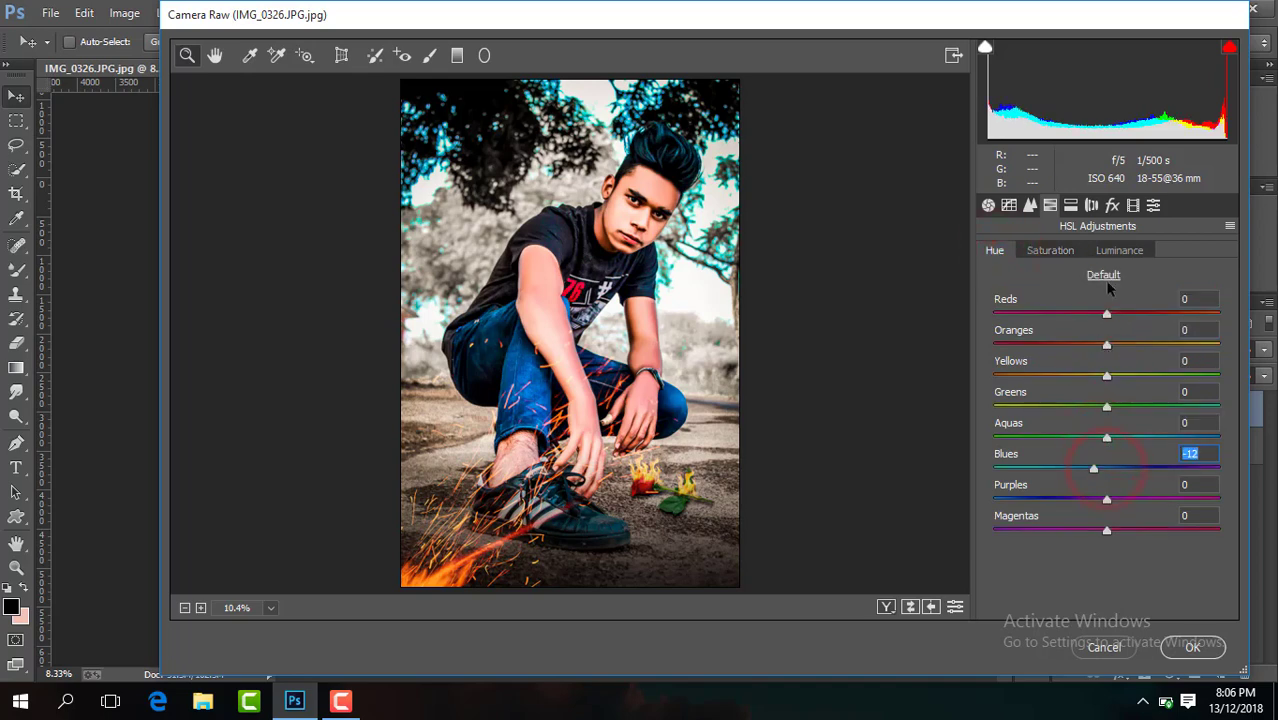
{"action": "left_click", "coordinate": [1186, 645]}
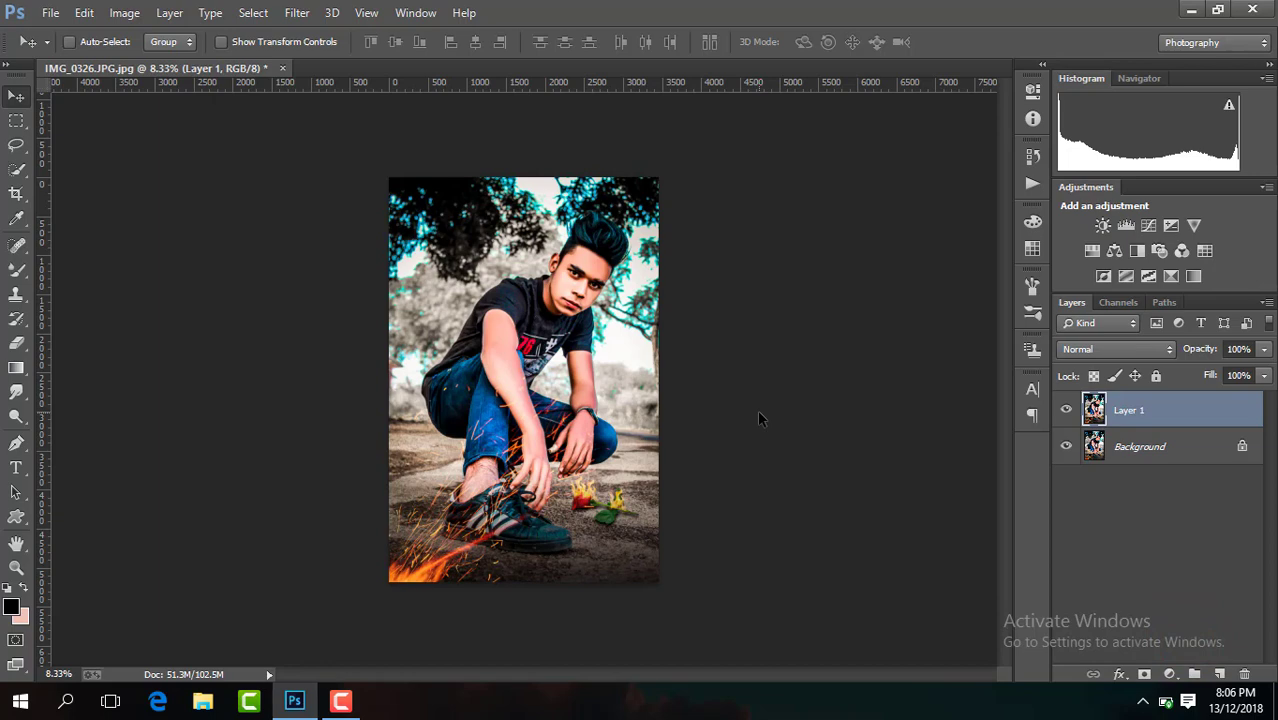
Step: Compare Layer 1 on and off, then merge the visible layers into the Background
{"action": "left_click", "coordinate": [1066, 410]}
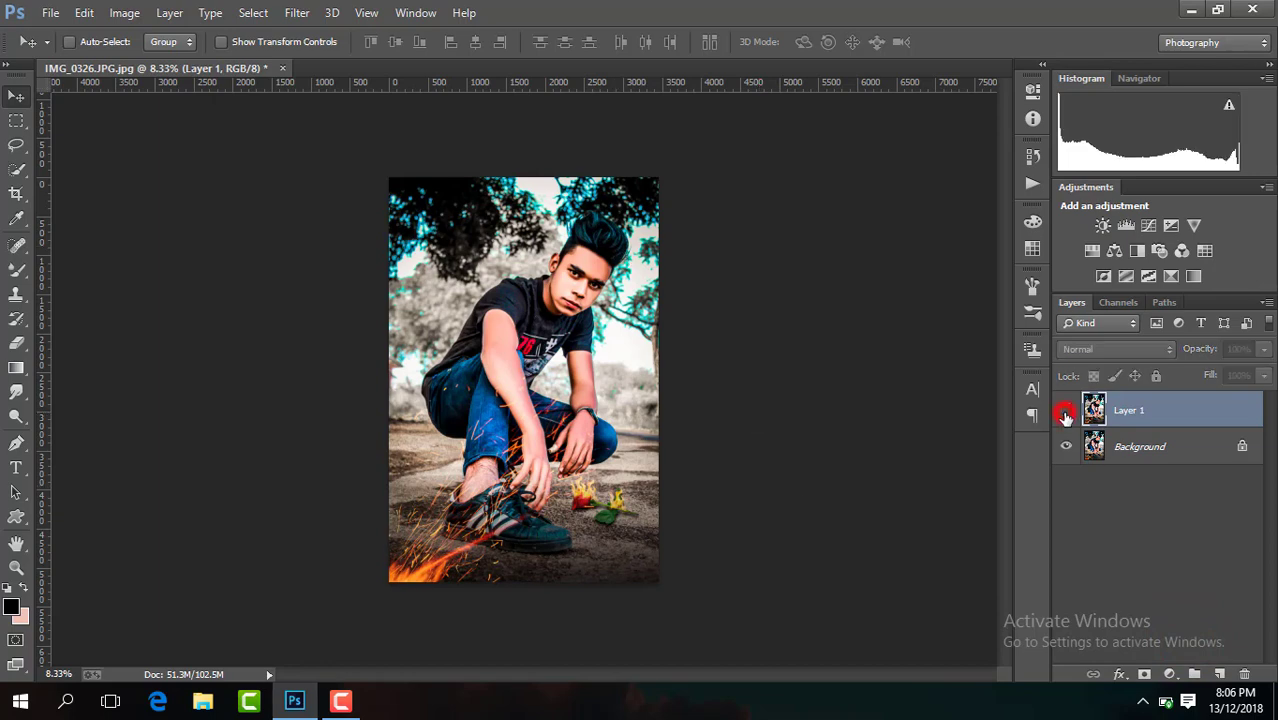
{"action": "right_click", "coordinate": [1227, 414]}
{"action": "left_click", "coordinate": [893, 553]}
Step: Zoom in and out to inspect the finished image, then bring up the File menu
{"action": "key", "text": "ctrl+minus"}
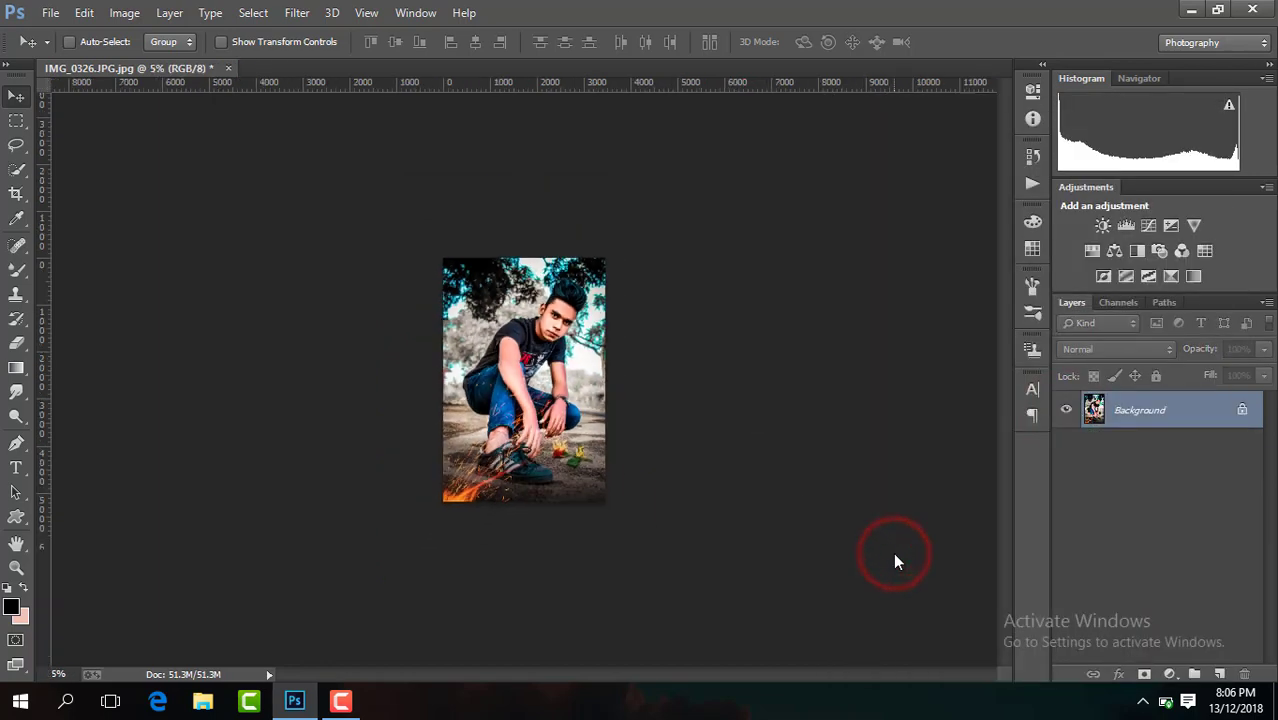
{"action": "key", "text": "ctrl+plus"}
{"action": "key", "text": "ctrl+plus"}
{"action": "key", "text": "ctrl+minus"}
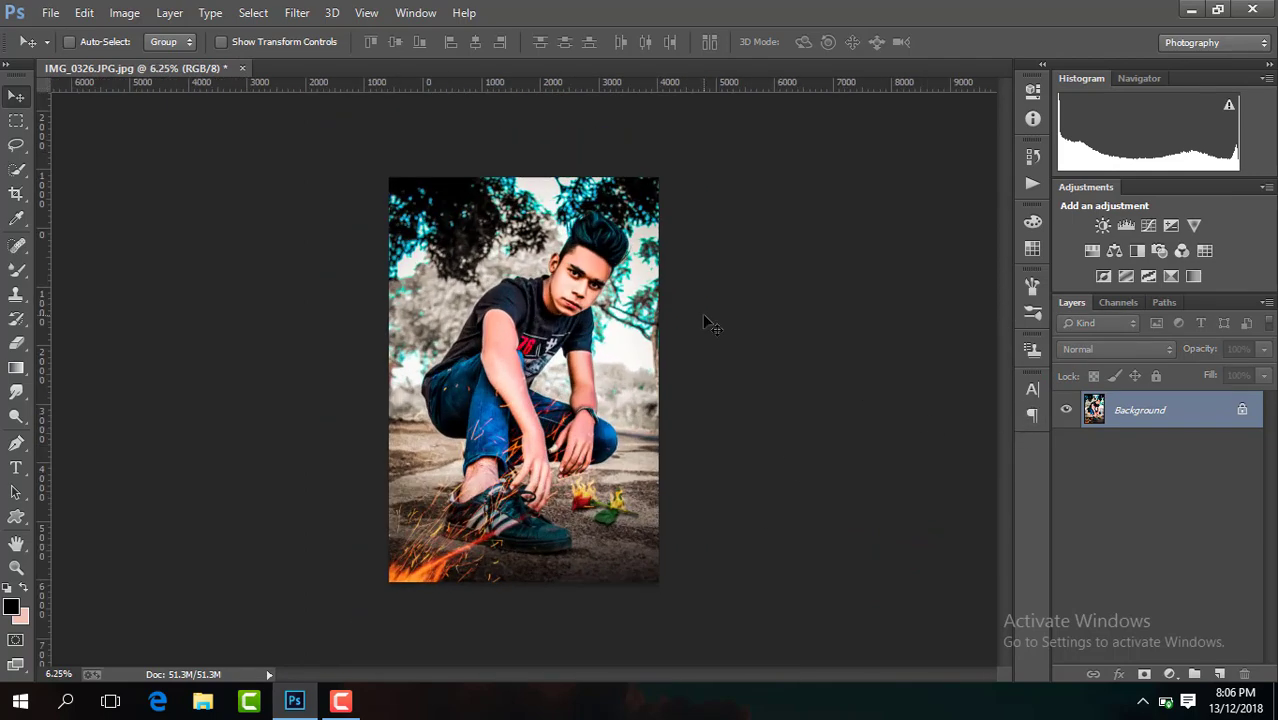
{"action": "key", "text": "ctrl+plus"}
{"action": "key", "text": "ctrl+minus"}
{"action": "left_click", "coordinate": [55, 12]}
{"action": "left_click", "coordinate": [137, 264]}
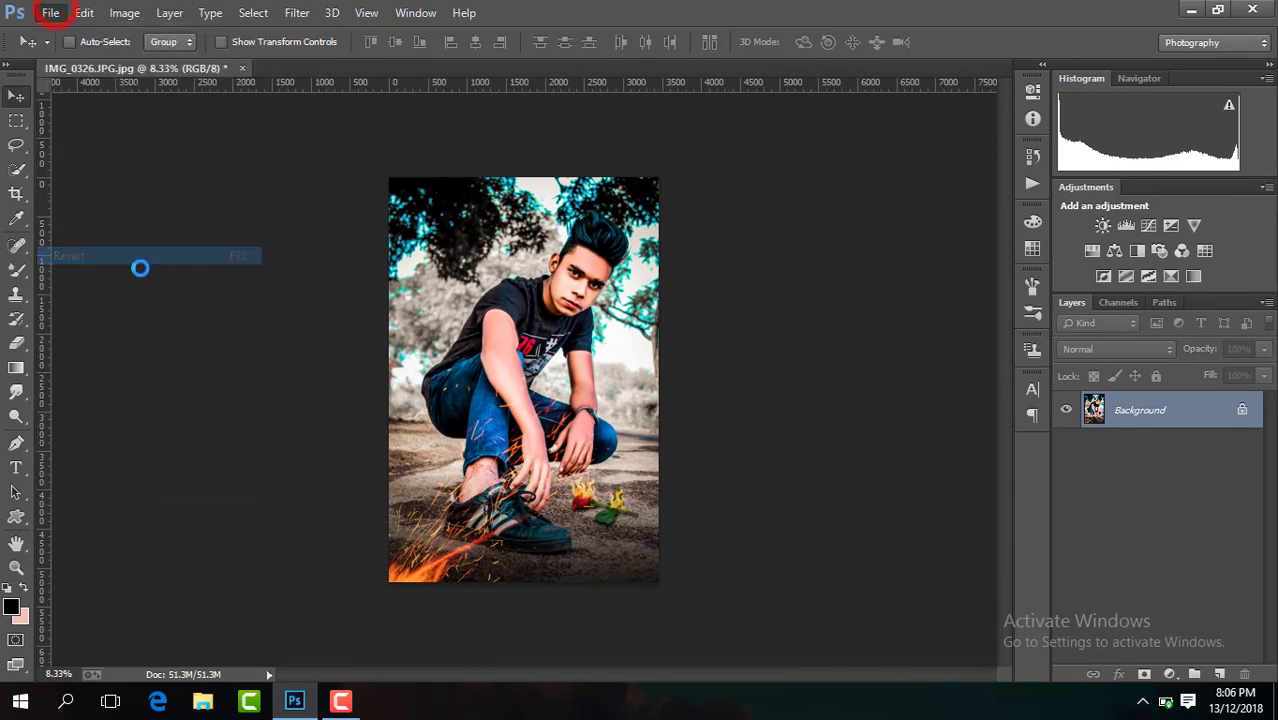